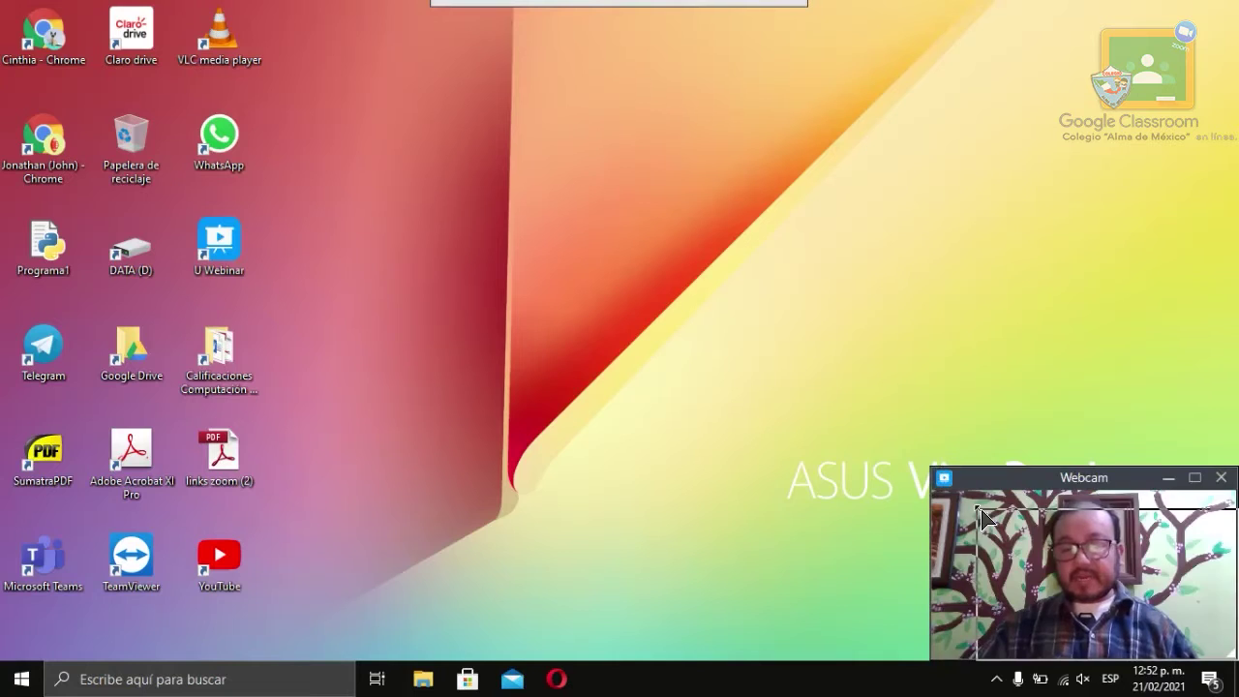
pyautogui.moveTo(941, 476); pyautogui.dragTo(978, 511)
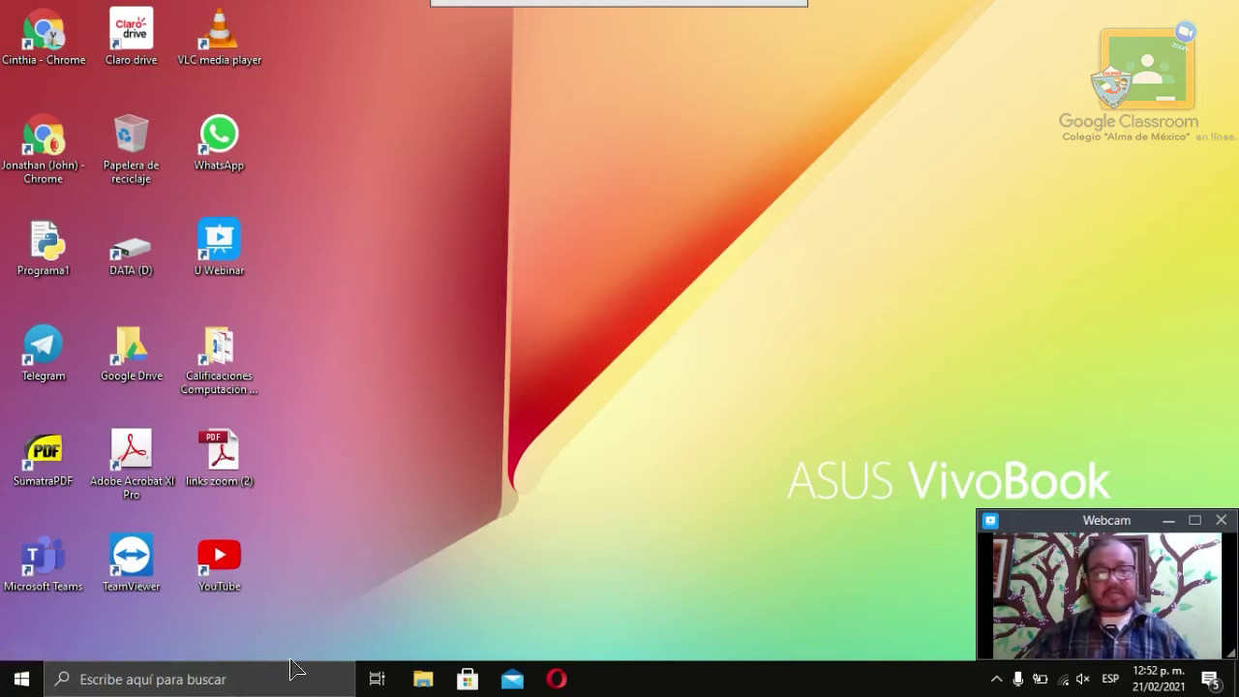
# Open Excel from the Office programs and create a blank workbook.
pyautogui.click(9, 689)
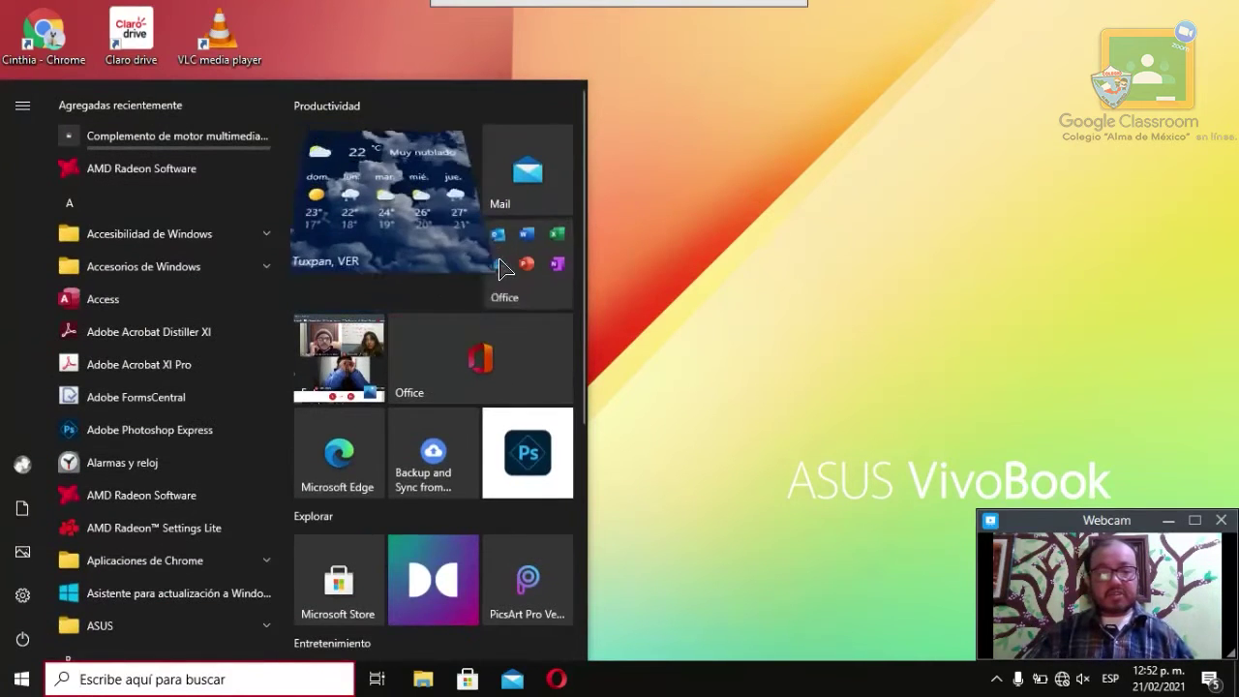
pyautogui.click(503, 267)
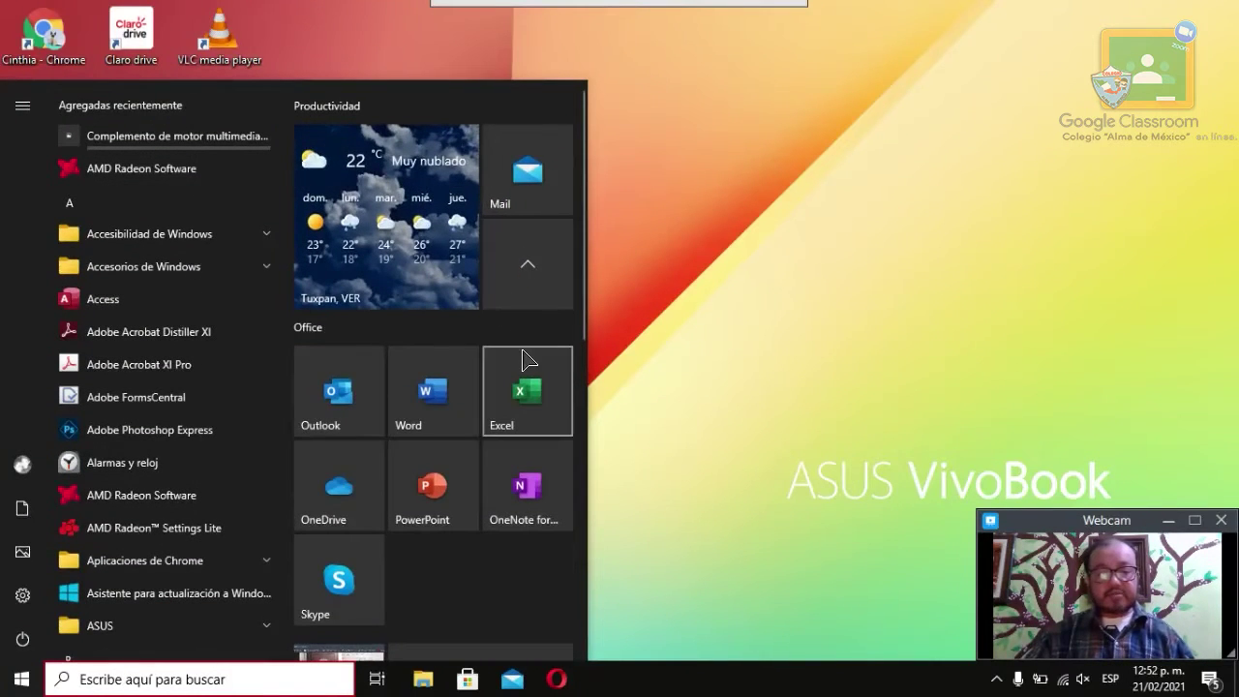
pyautogui.click(522, 369)
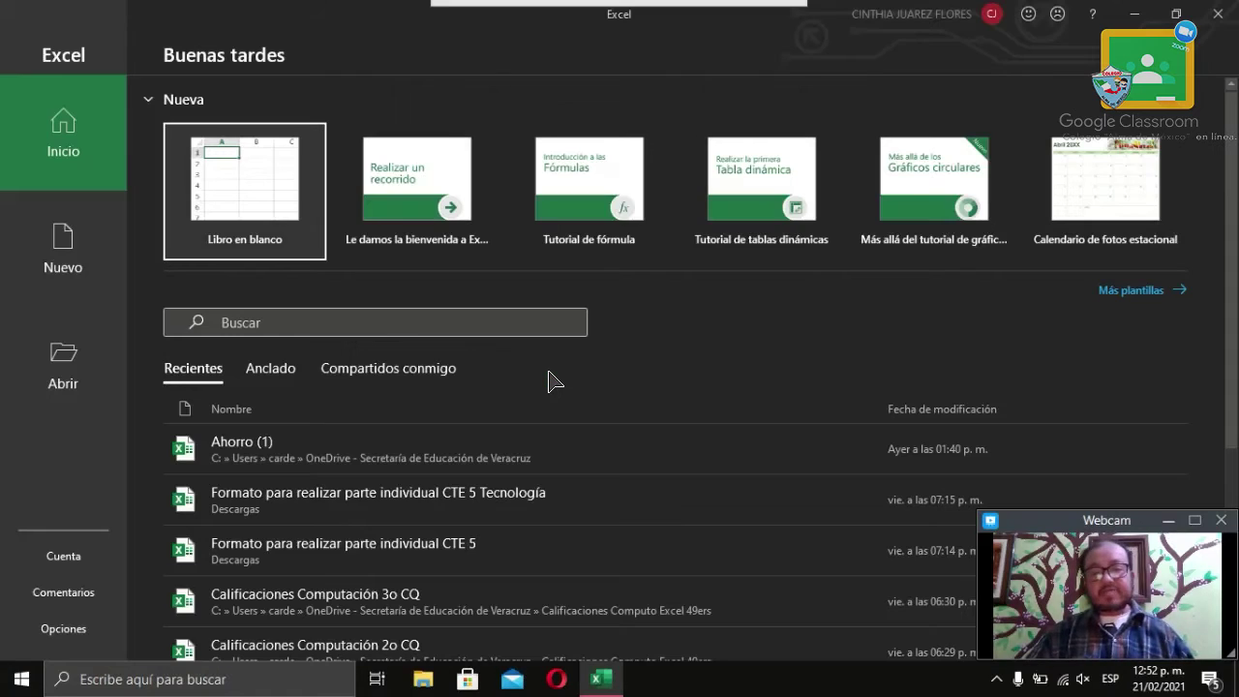
pyautogui.click(211, 181)
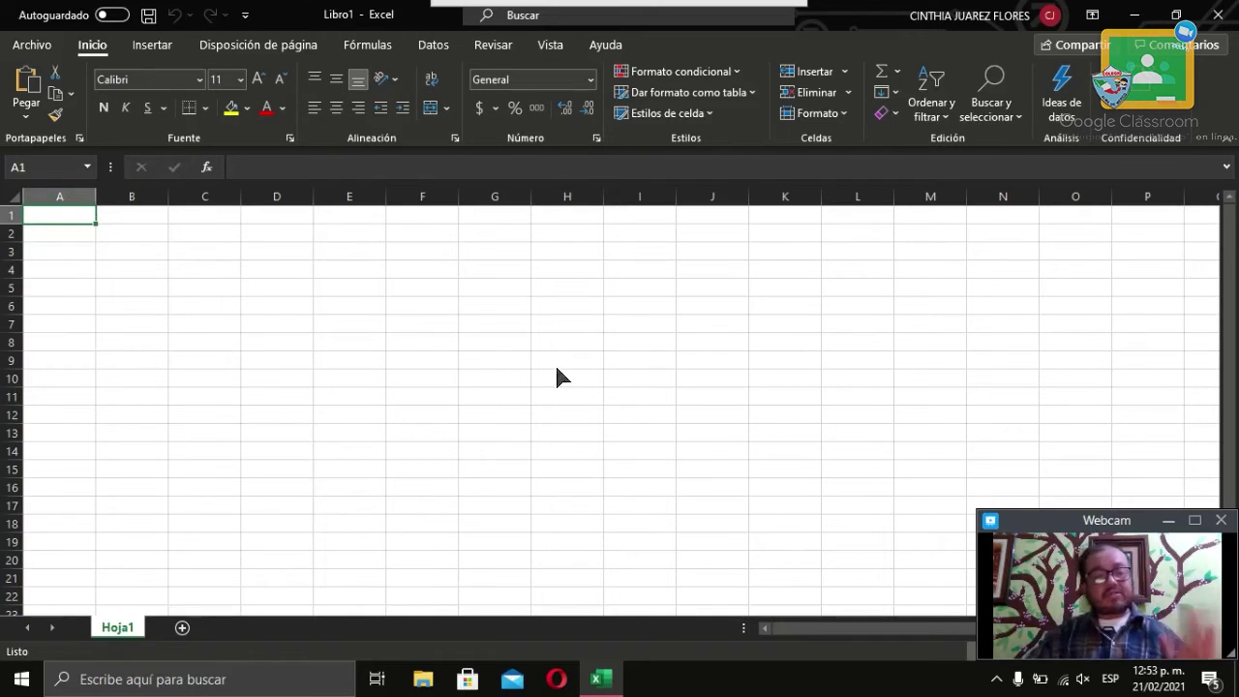
# Enter the numbers 210, 215, 541, 365 and 841 down column A in cells A1 to A5.
pyautogui.write('210')
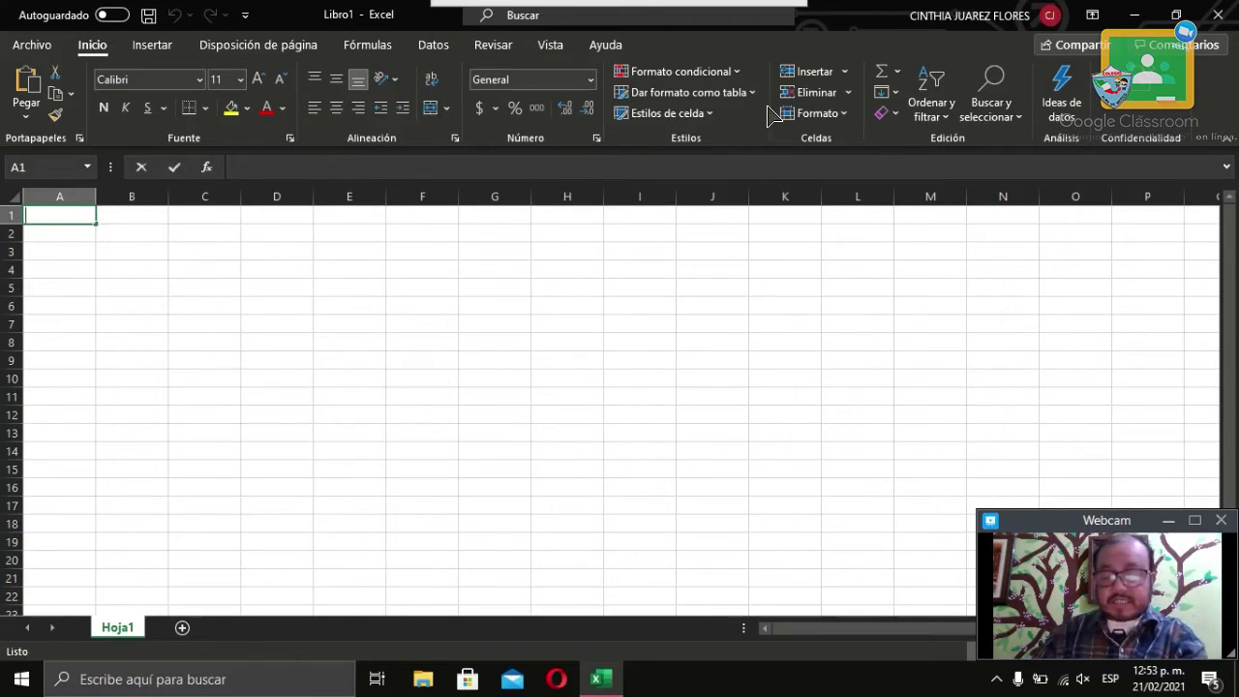
pyautogui.press('Return')
pyautogui.write('215')
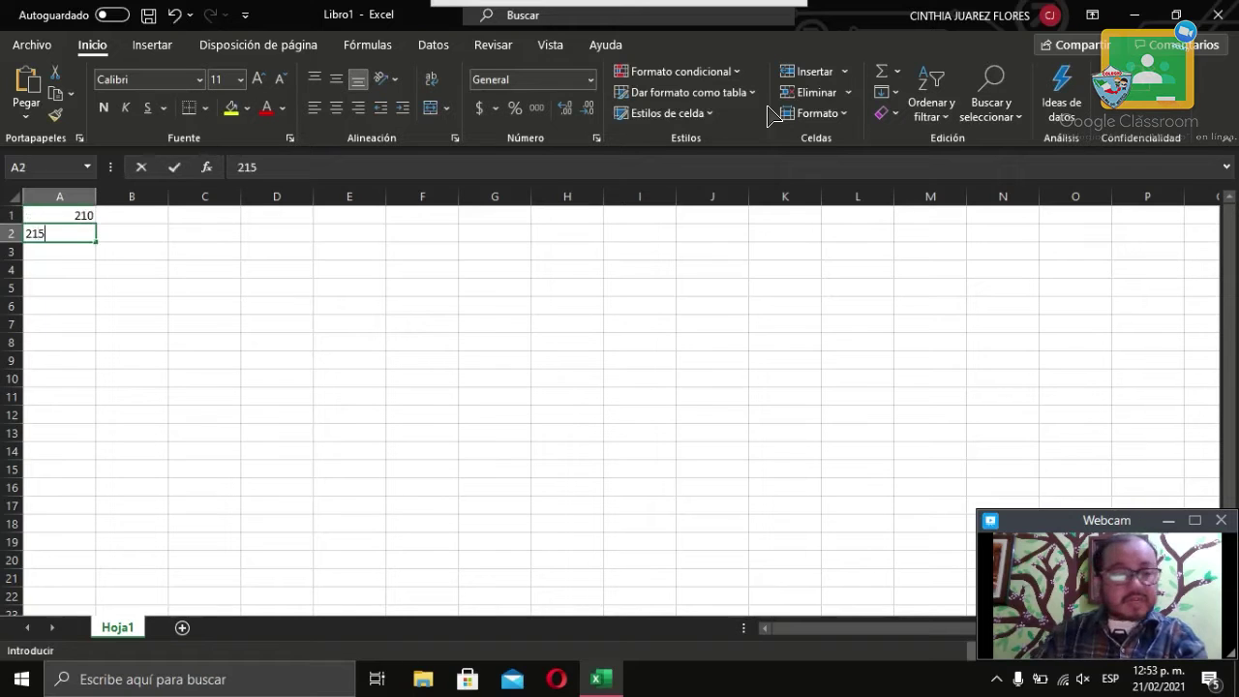
pyautogui.press('Return')
pyautogui.write('541')
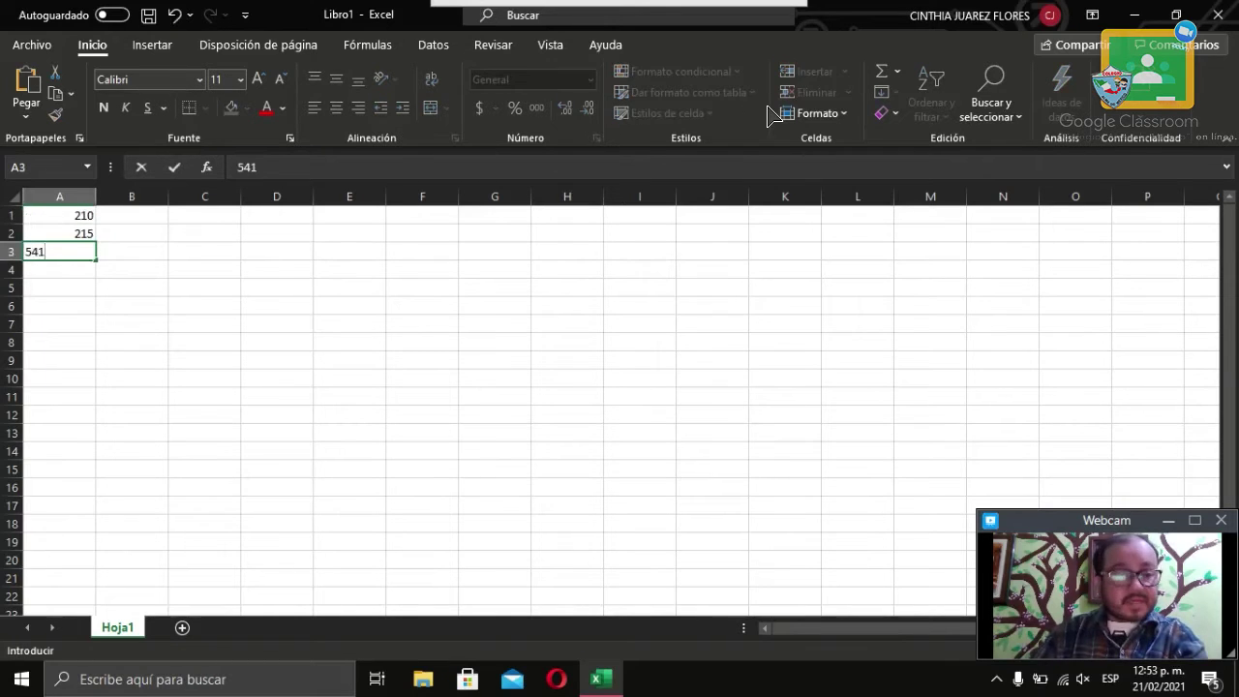
pyautogui.press('Return')
pyautogui.write('365')
pyautogui.press('Return')
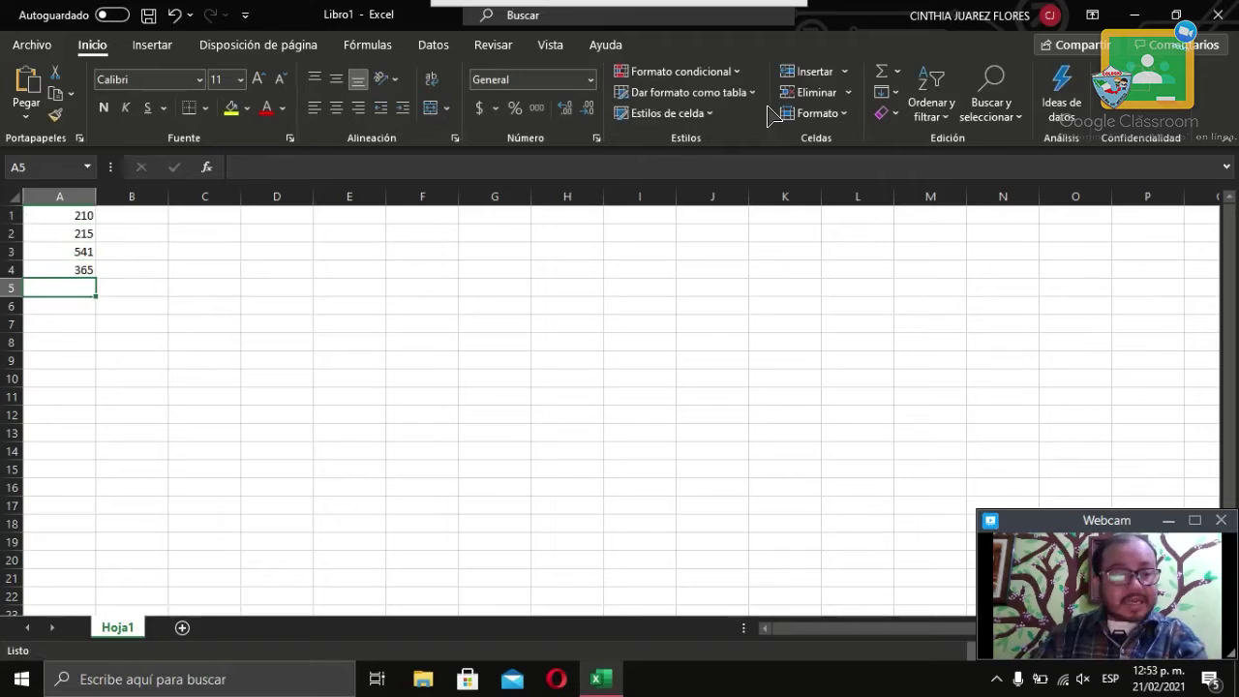
pyautogui.write('841')
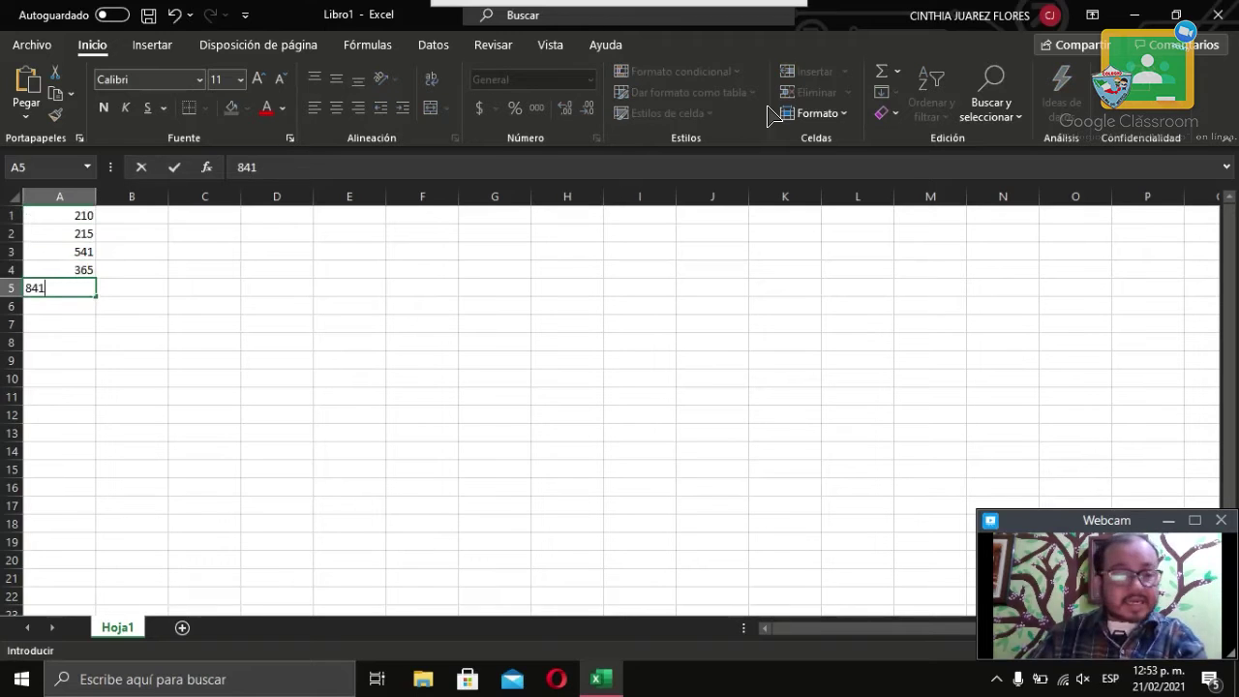
pyautogui.press('Return')
# Continue the number list in cells A6 to A10 with 251, 321, 125, 145 and 321.
pyautogui.write('251')
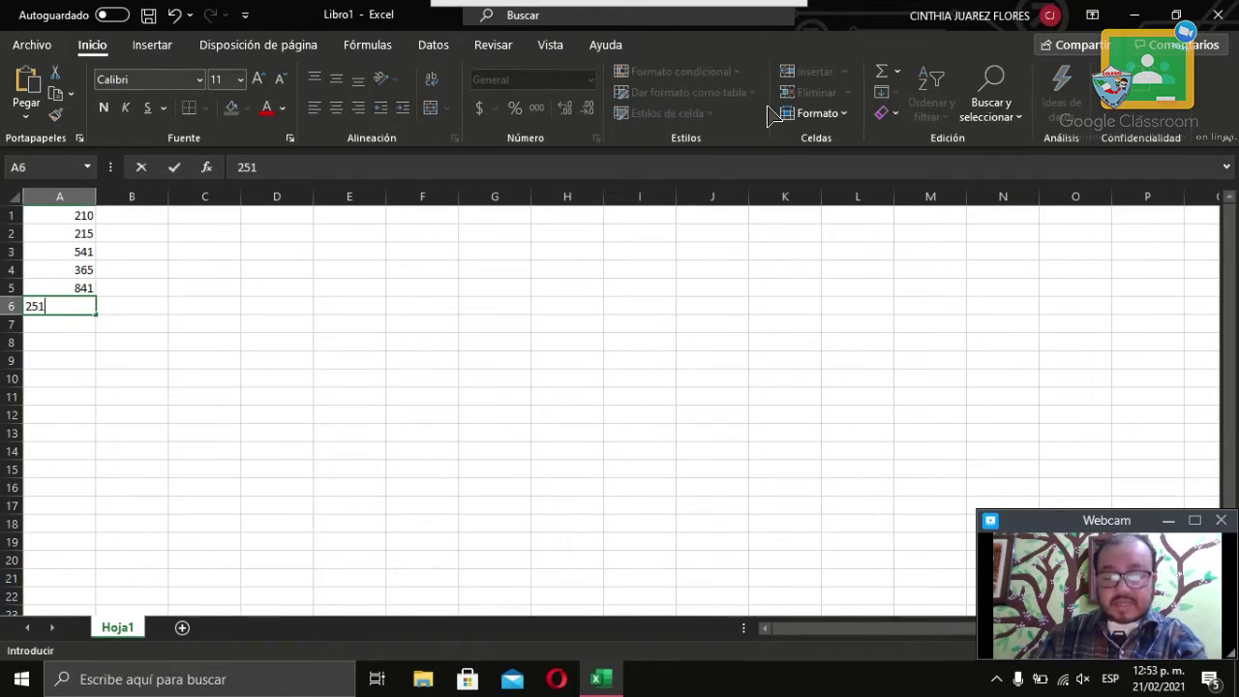
pyautogui.press('Return')
pyautogui.write('321')
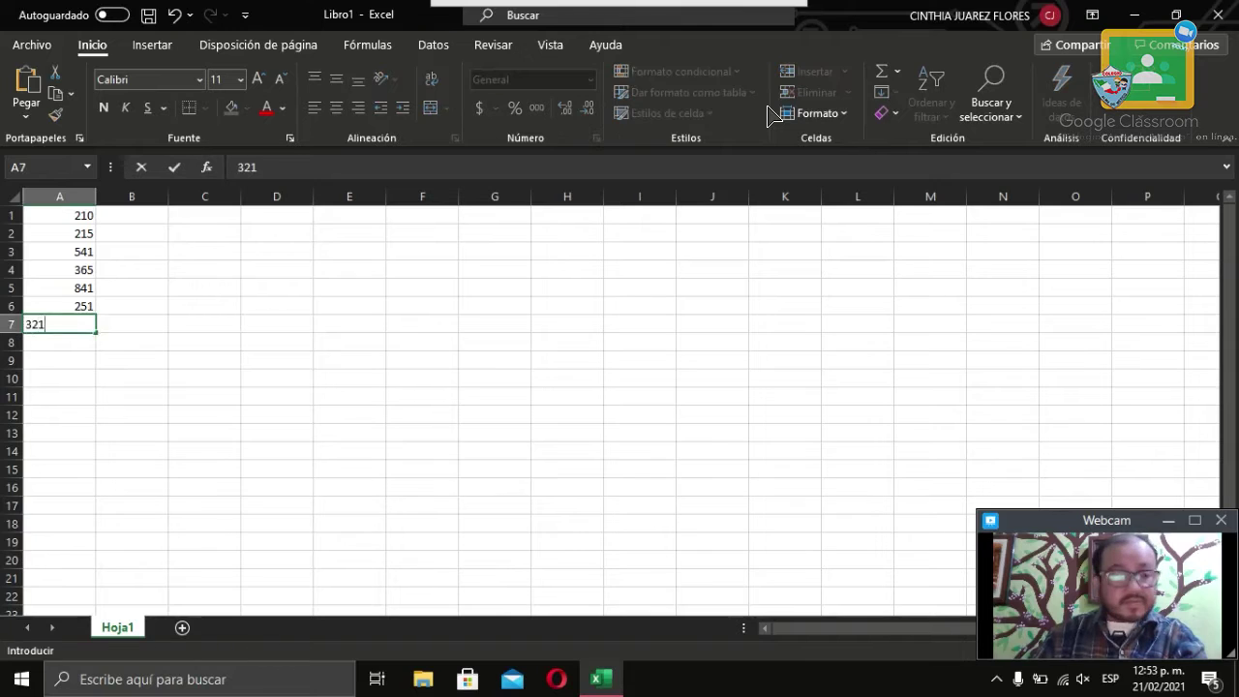
pyautogui.press('Return')
pyautogui.write('125')
pyautogui.press('Return')
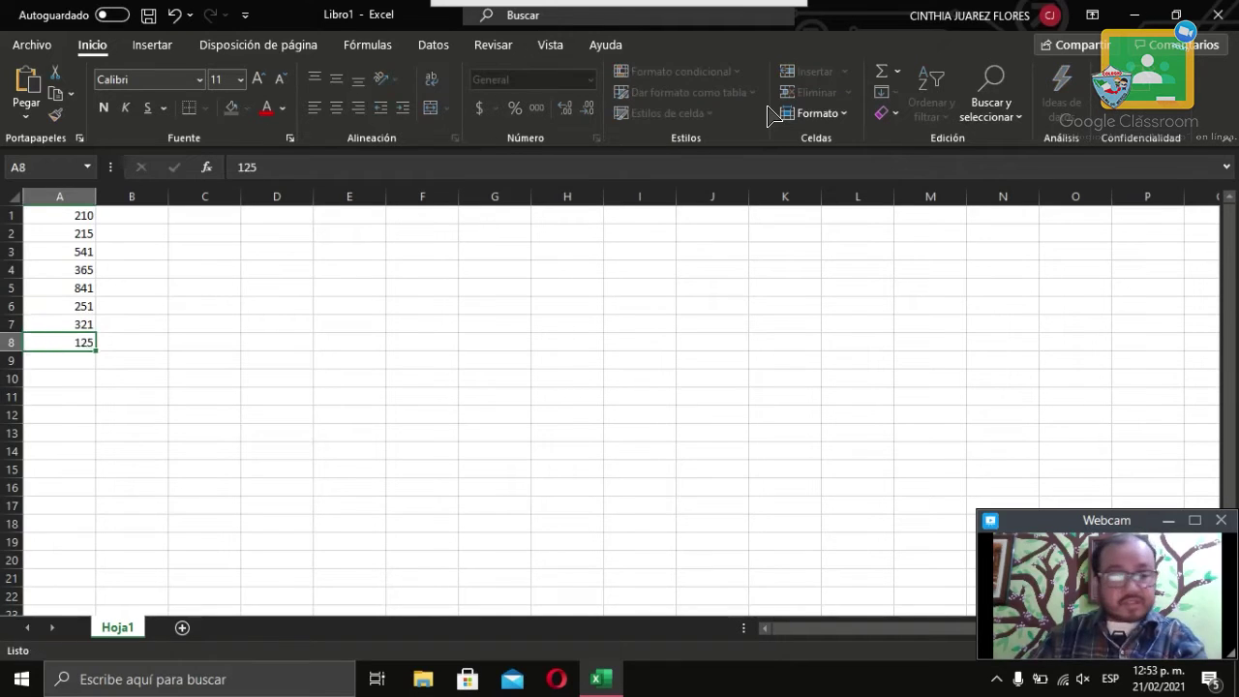
pyautogui.write('145')
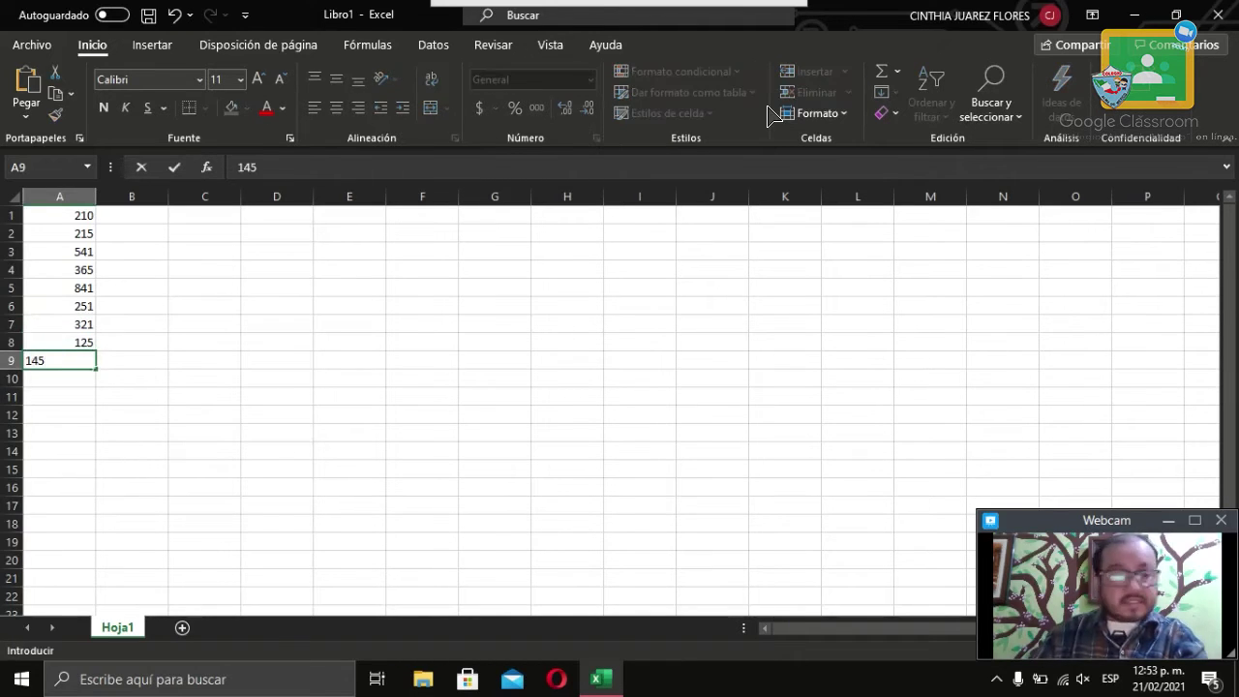
pyautogui.press('Return')
pyautogui.write('321')
pyautogui.press('Return')
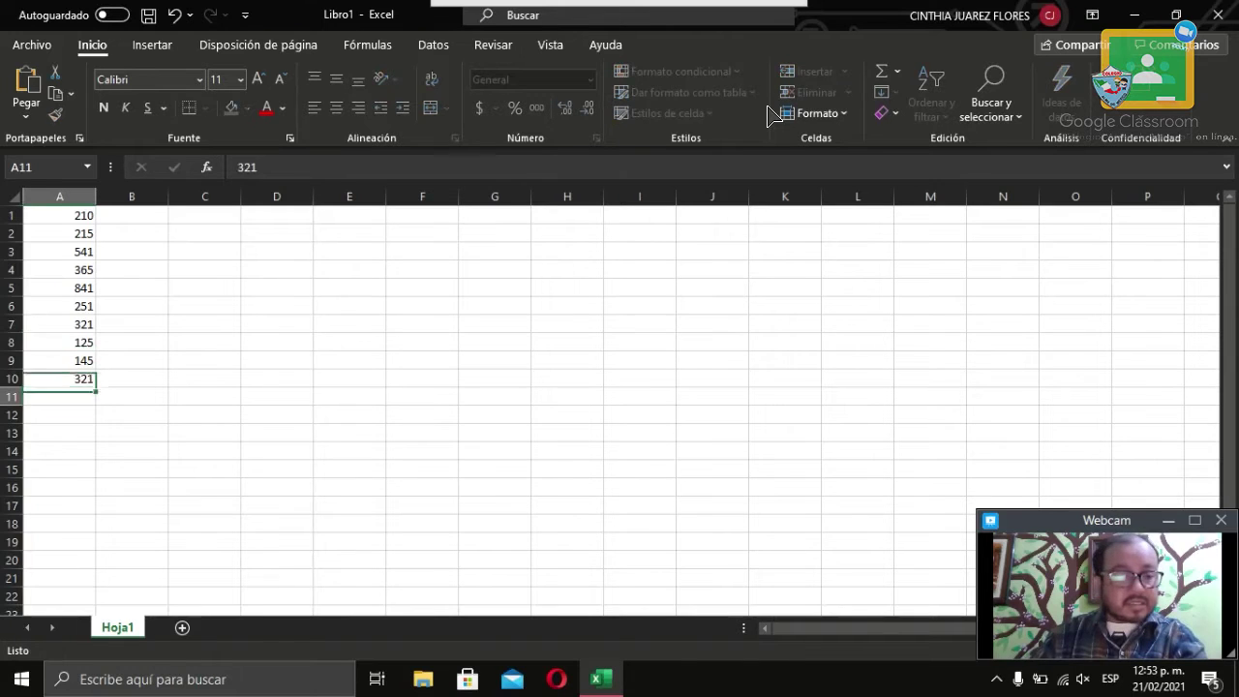
# Cut the number list in A1:A10 and paste it one row lower, starting at A2.
pyautogui.moveTo(78, 219); pyautogui.dragTo(44, 379)
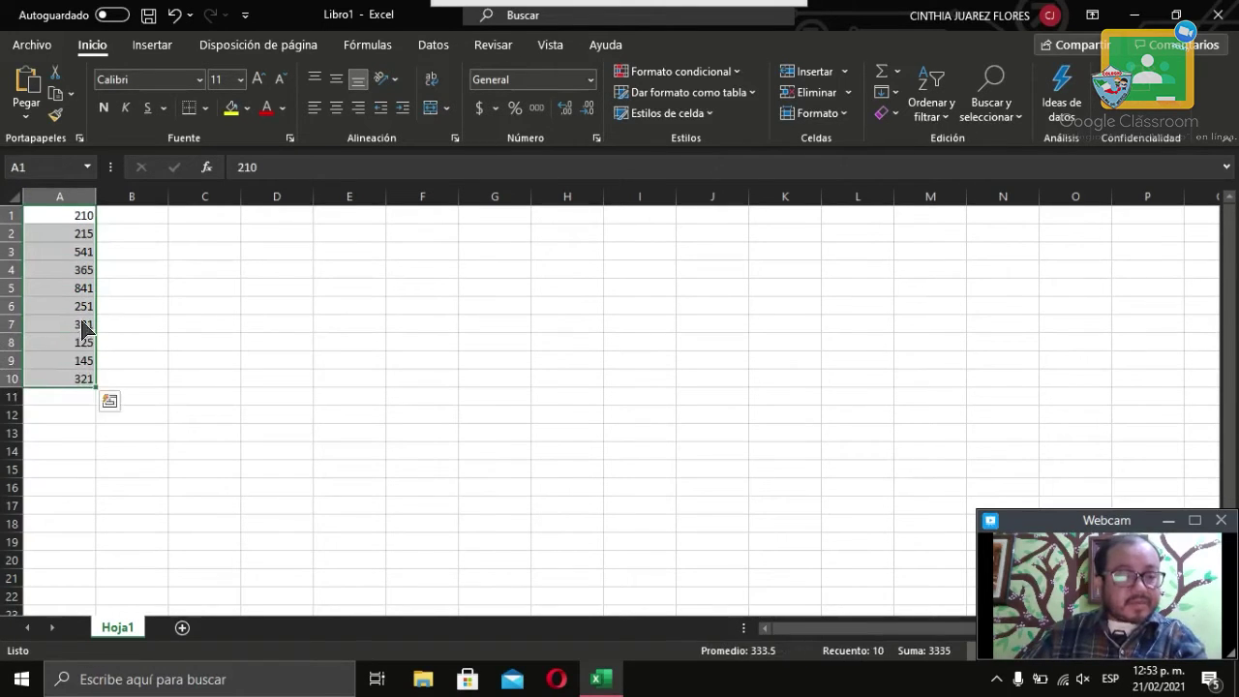
pyautogui.click(55, 93)
pyautogui.moveTo(42, 230); pyautogui.dragTo(43, 237)
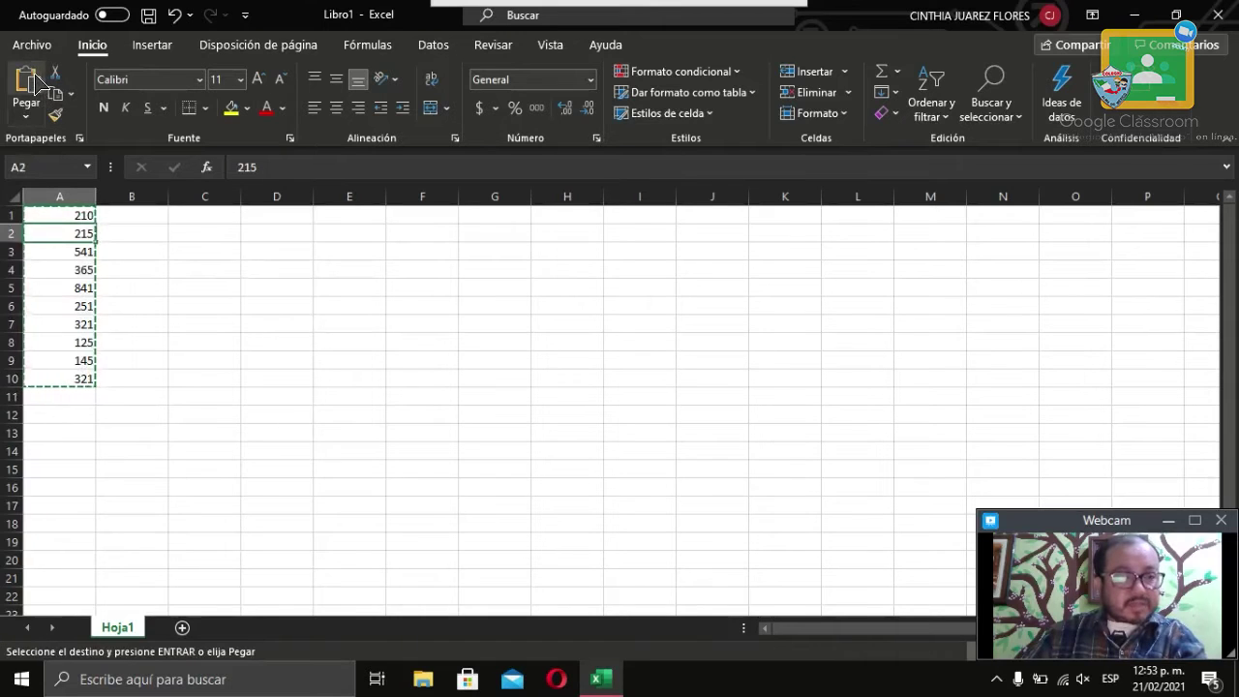
pyautogui.click(33, 85)
pyautogui.click(72, 219)
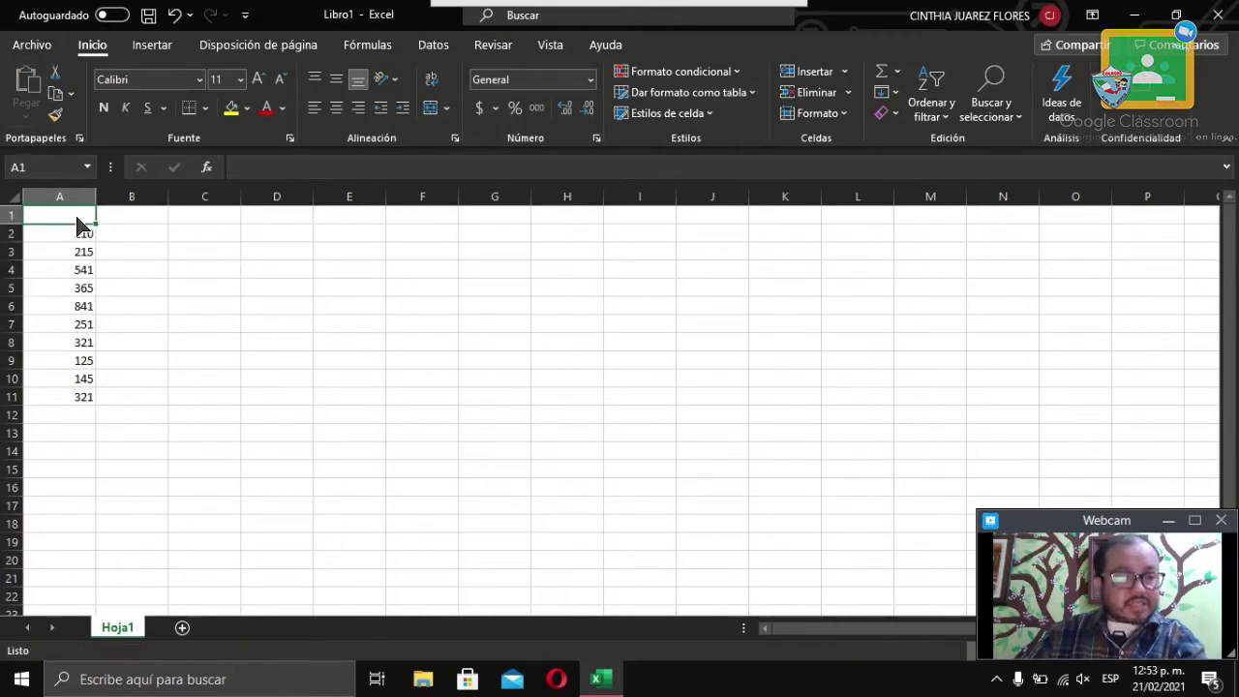
# Enter the column headings Suma, Resta and Multiplicaión in cells C1, D1 and E1.
pyautogui.click(205, 219)
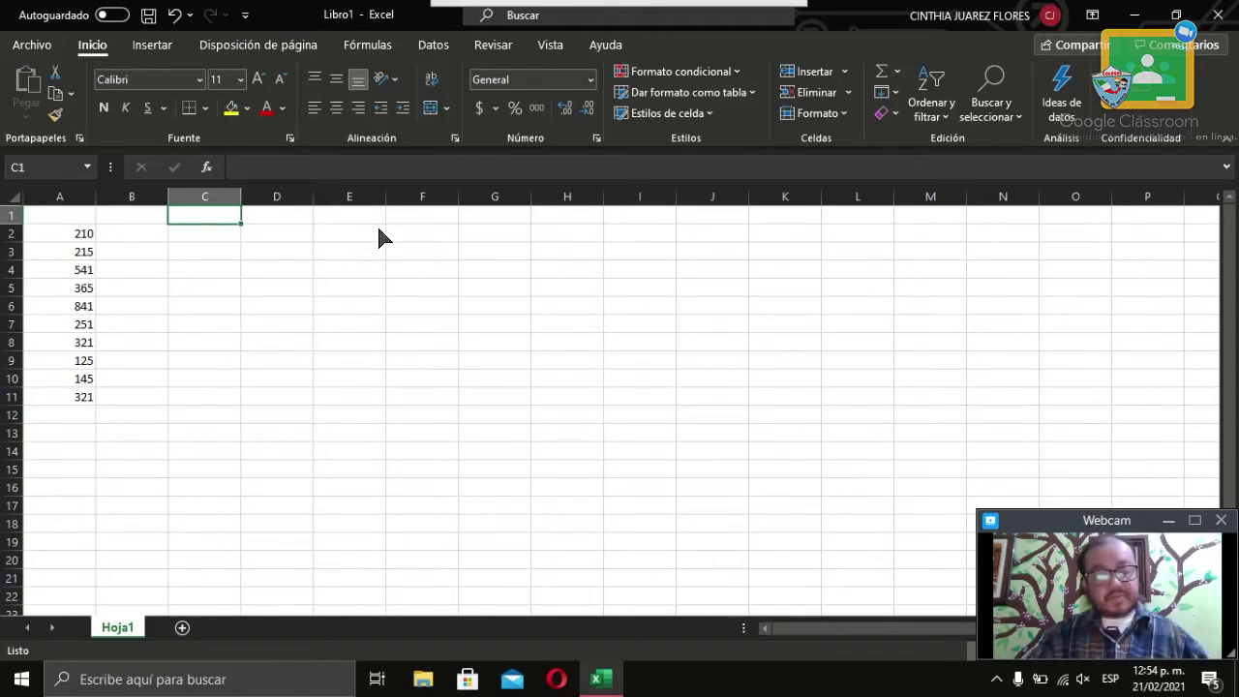
pyautogui.write('Suma')
pyautogui.press('Tab')
pyautogui.write('Resta')
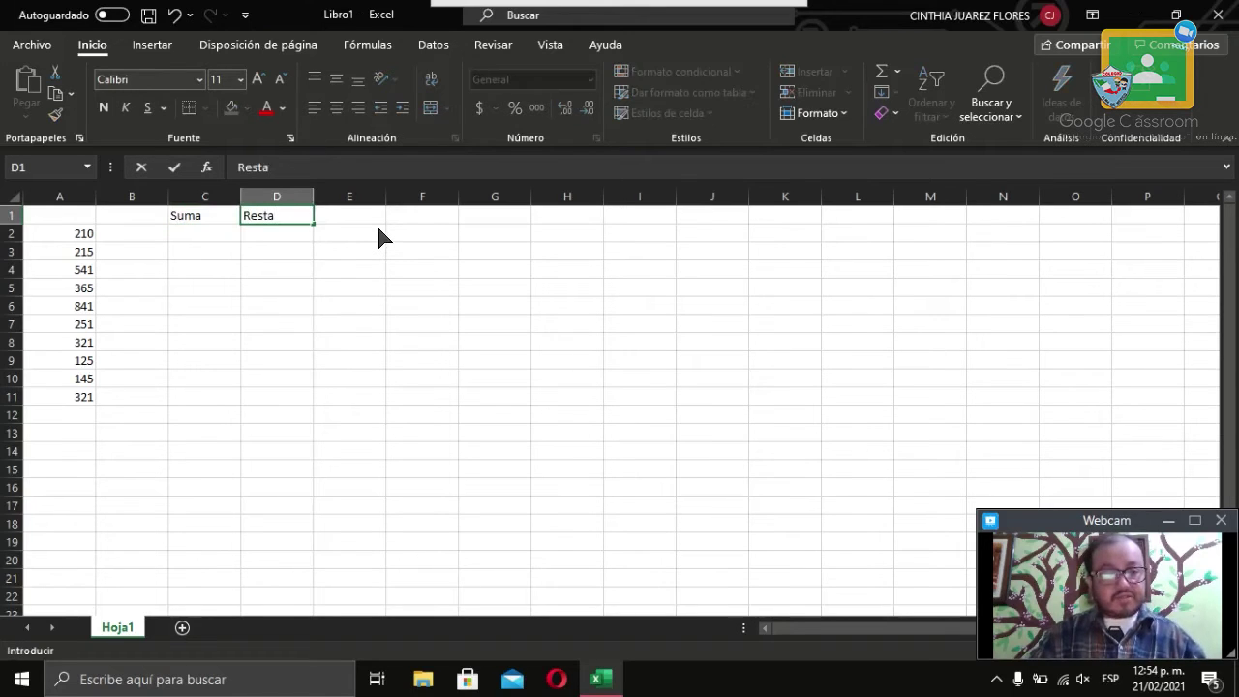
pyautogui.press('Tab')
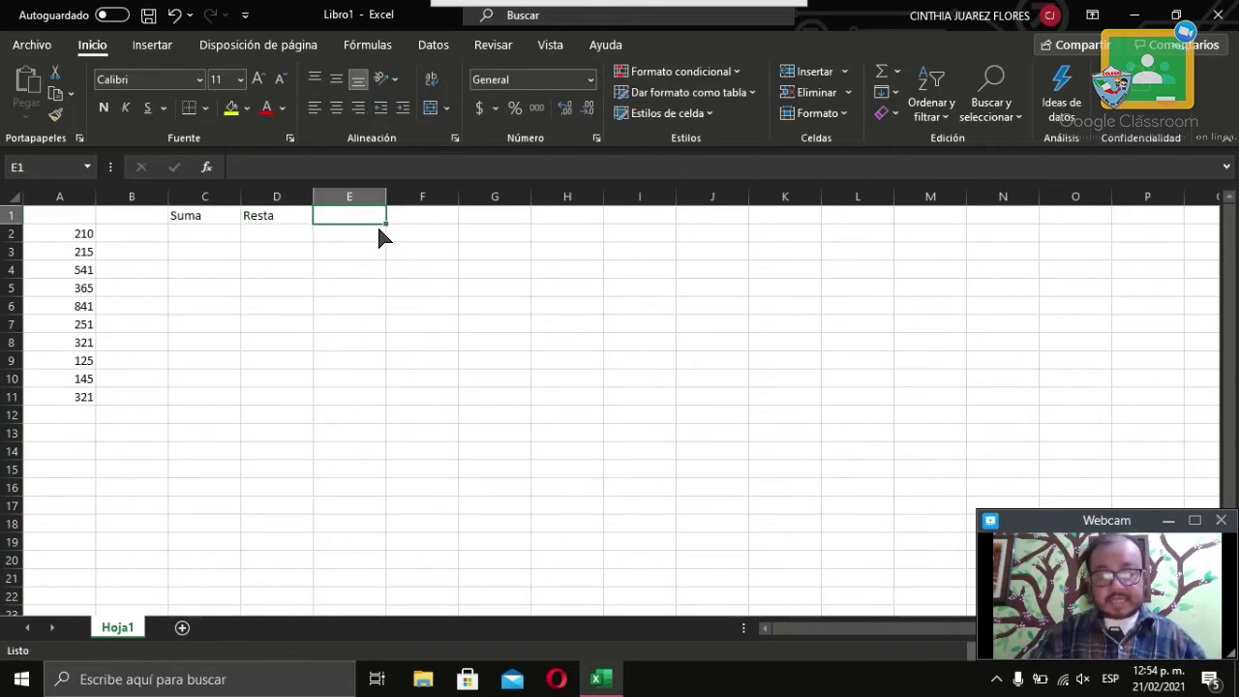
pyautogui.write('Multip')
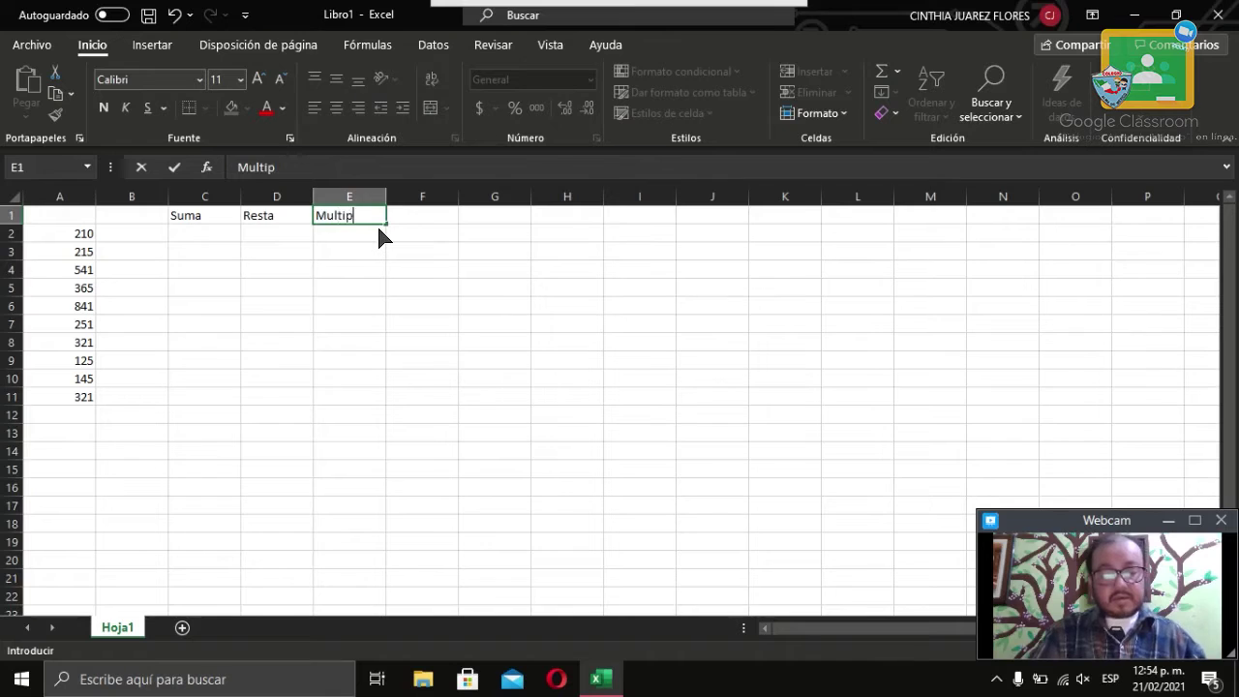
pyautogui.write('licaión')
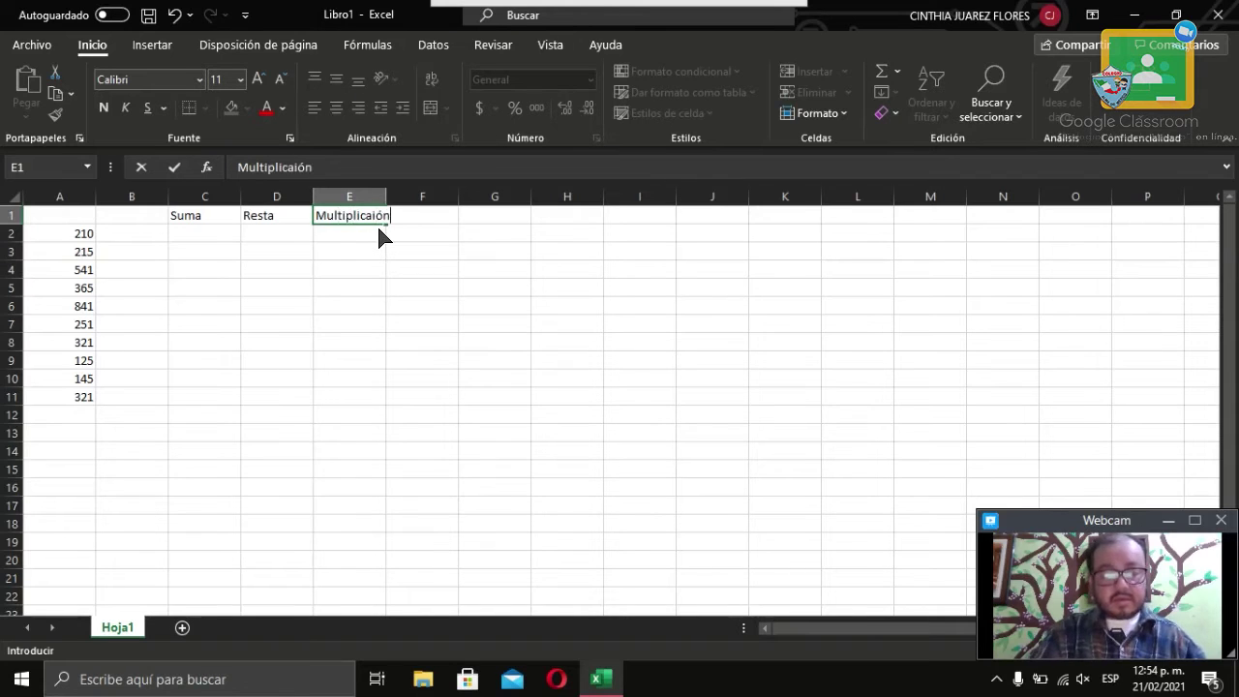
pyautogui.press('Return')
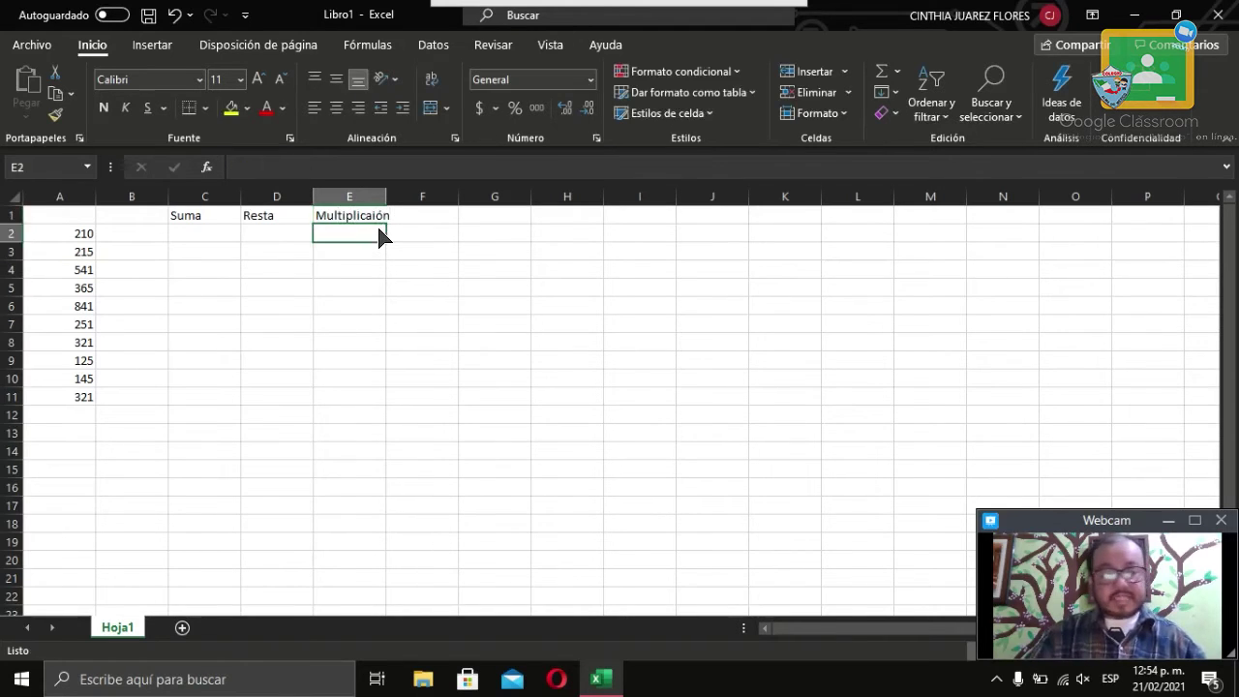
# Apply all borders to the heading cells C1:E1.
pyautogui.moveTo(198, 215); pyautogui.dragTo(338, 216)
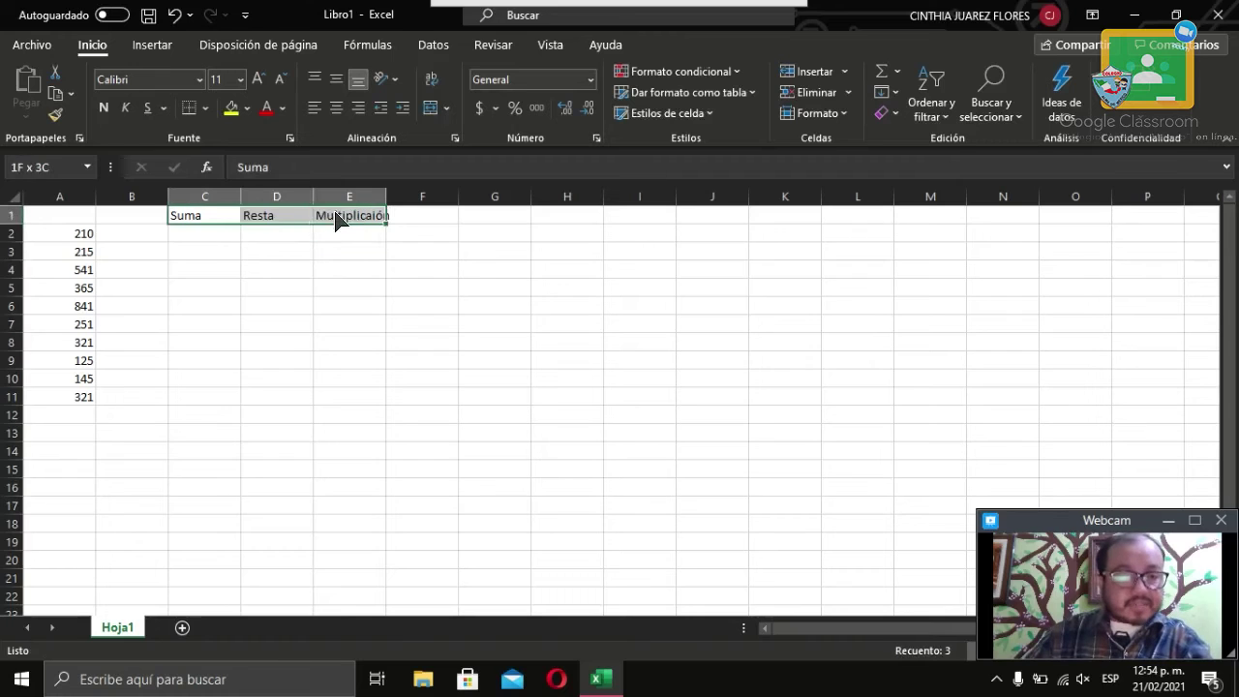
pyautogui.click(206, 107)
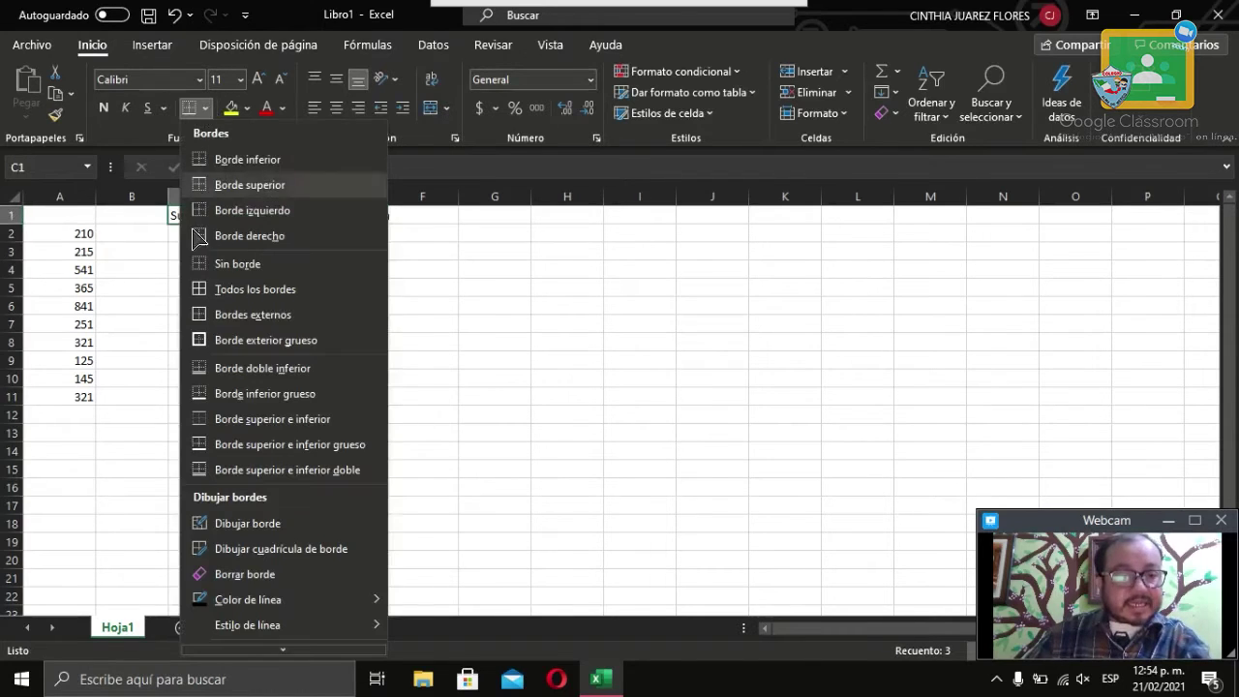
pyautogui.click(264, 289)
pyautogui.click(264, 291)
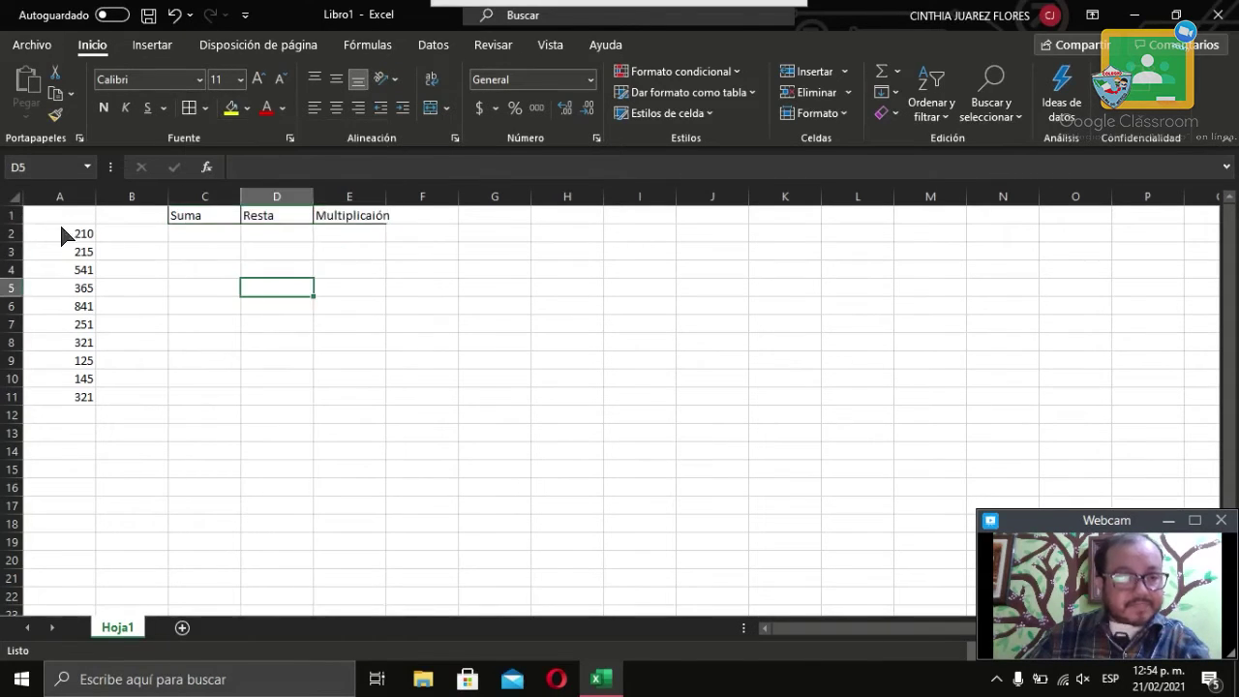
# Apply all borders to the data range A2:E11 below the headings.
pyautogui.moveTo(61, 235); pyautogui.dragTo(360, 399)
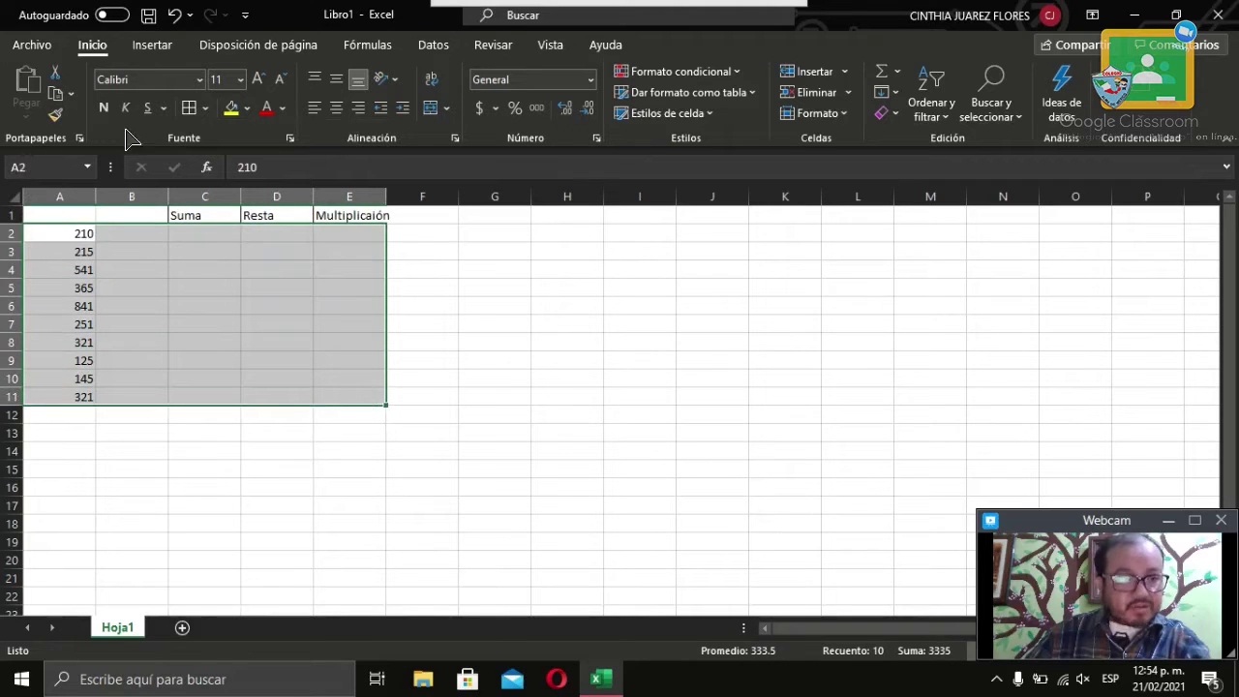
pyautogui.click(187, 107)
pyautogui.click(146, 284)
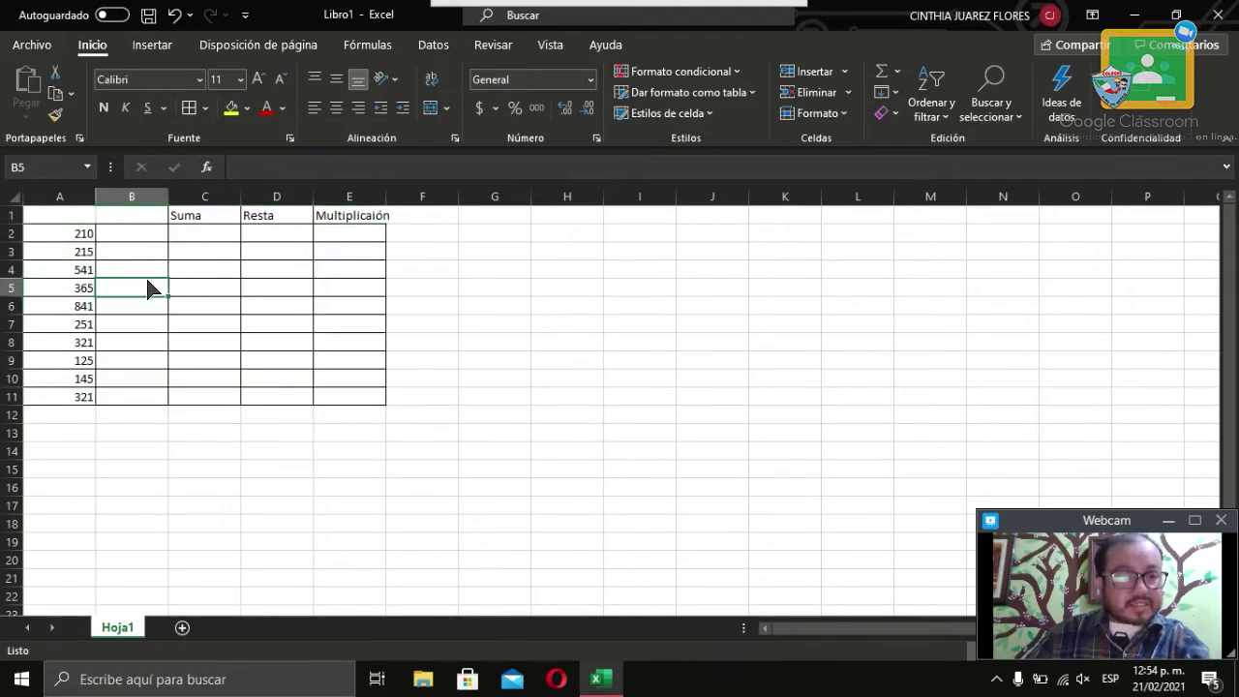
# Fill the second number column, cells B2 to B11, with 21, 51, 321, 210, 655, 210, 150, 32, 45 and 300.
pyautogui.click(146, 236)
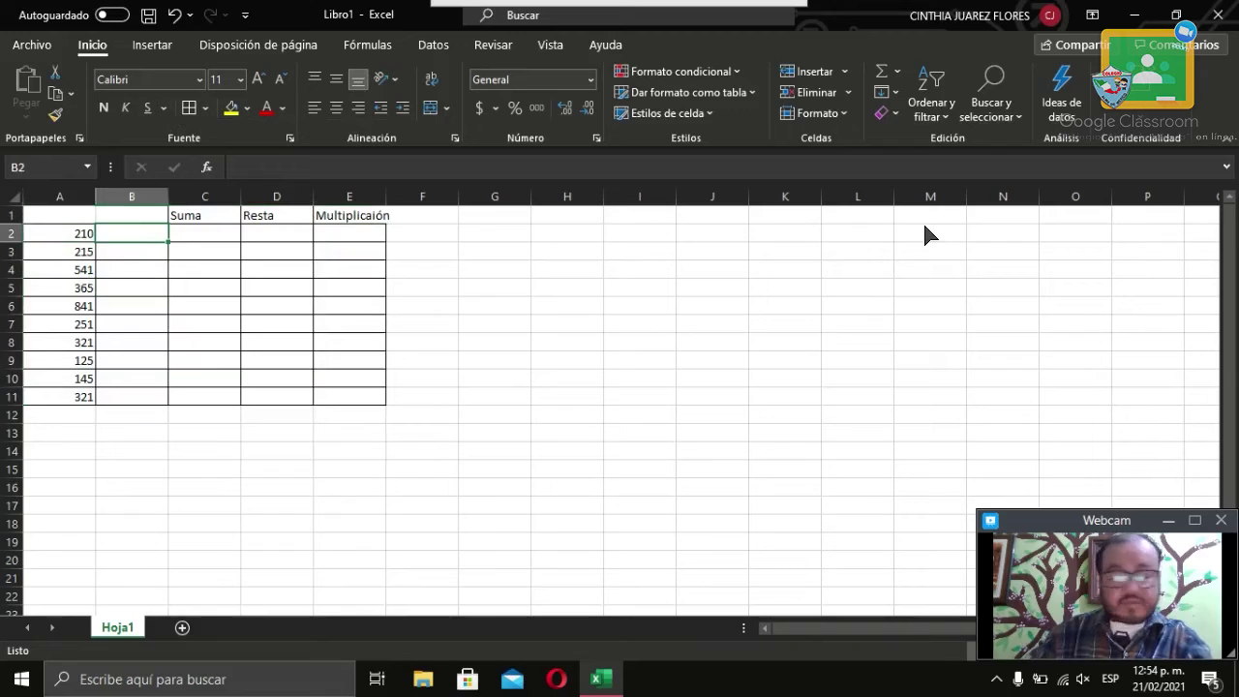
pyautogui.write('21')
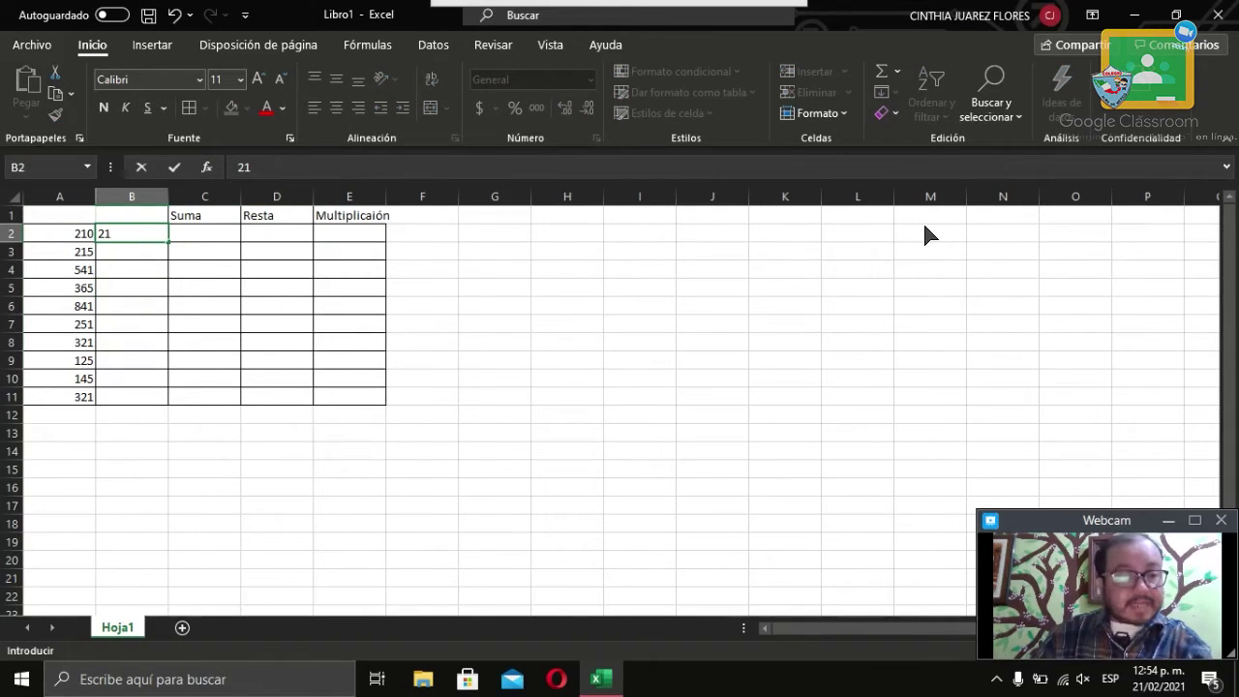
pyautogui.press('Return')
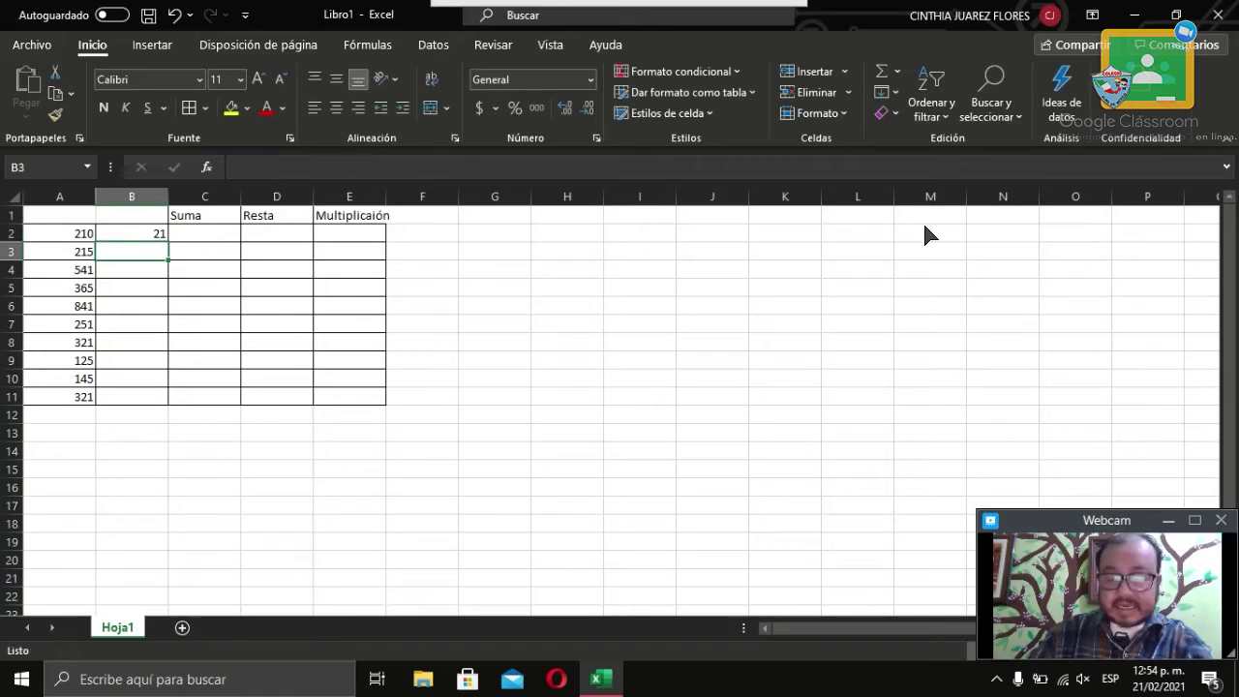
pyautogui.write('51')
pyautogui.press('Return')
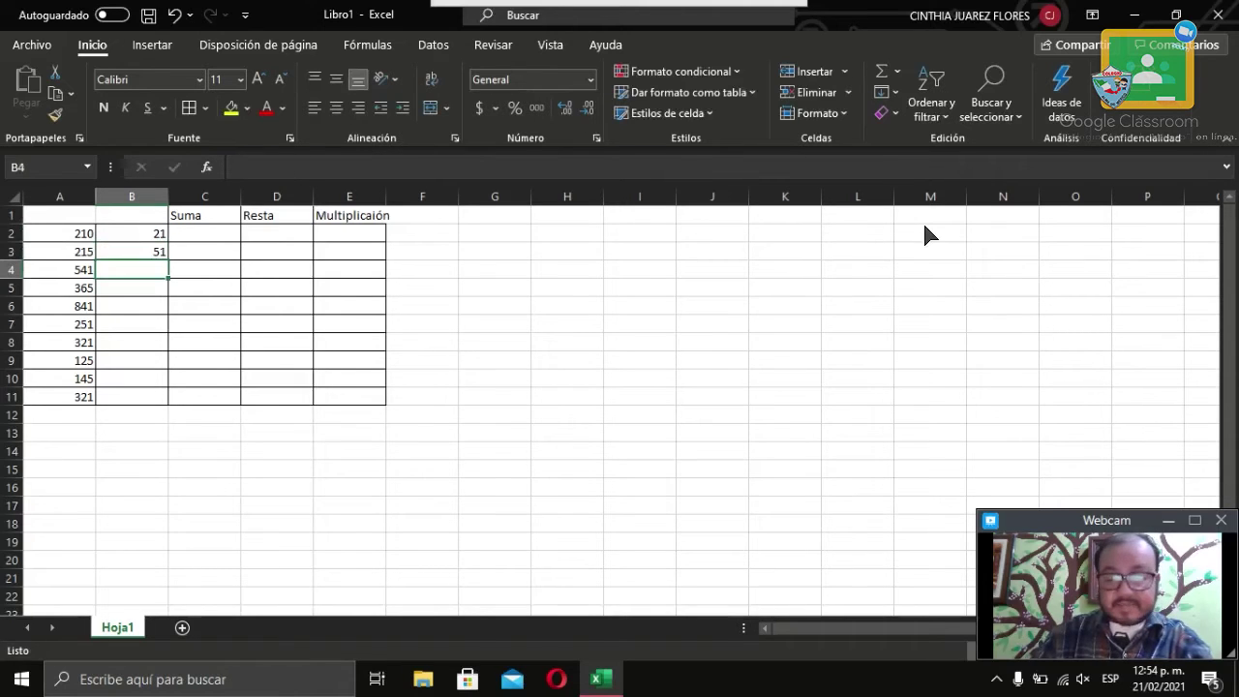
pyautogui.write('32')
pyautogui.hotkey('ctrl', 'Return')
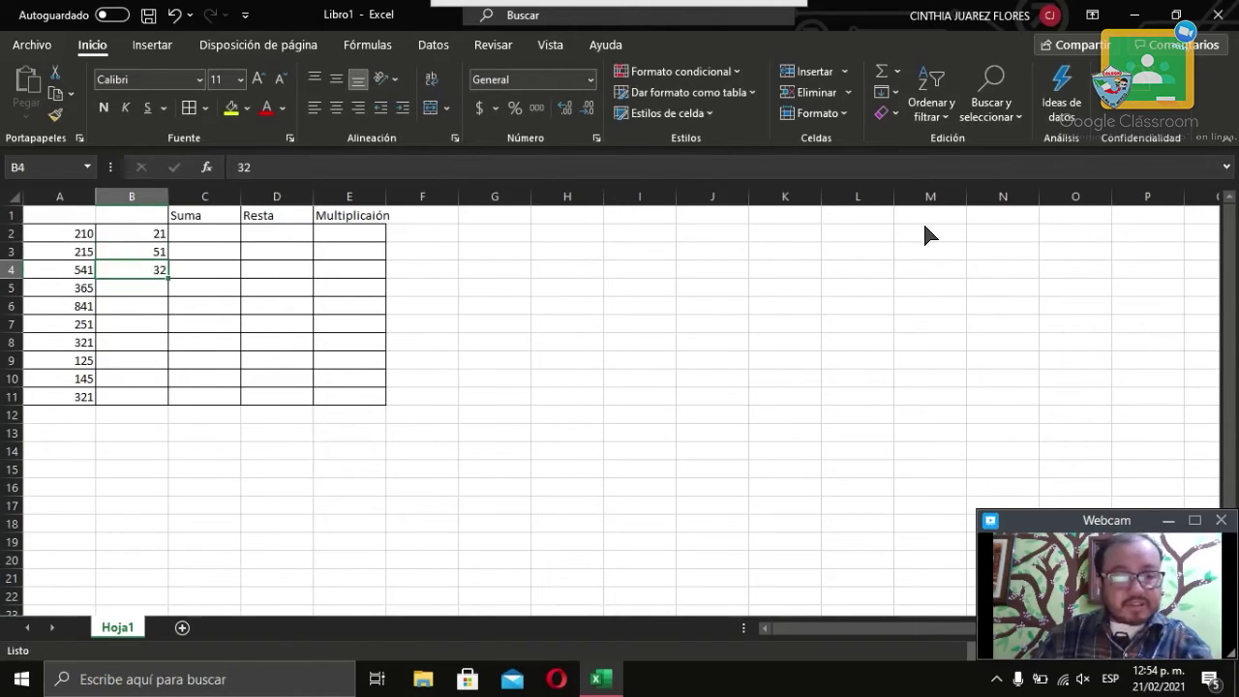
pyautogui.write('321')
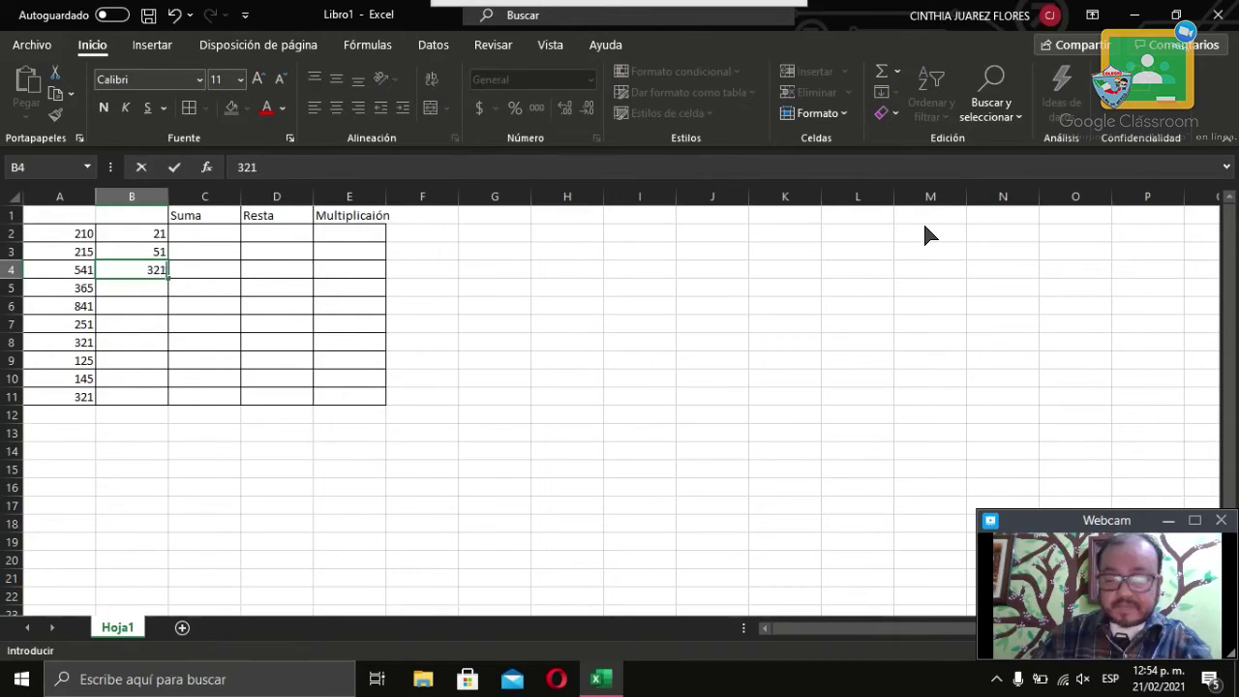
pyautogui.press('Return')
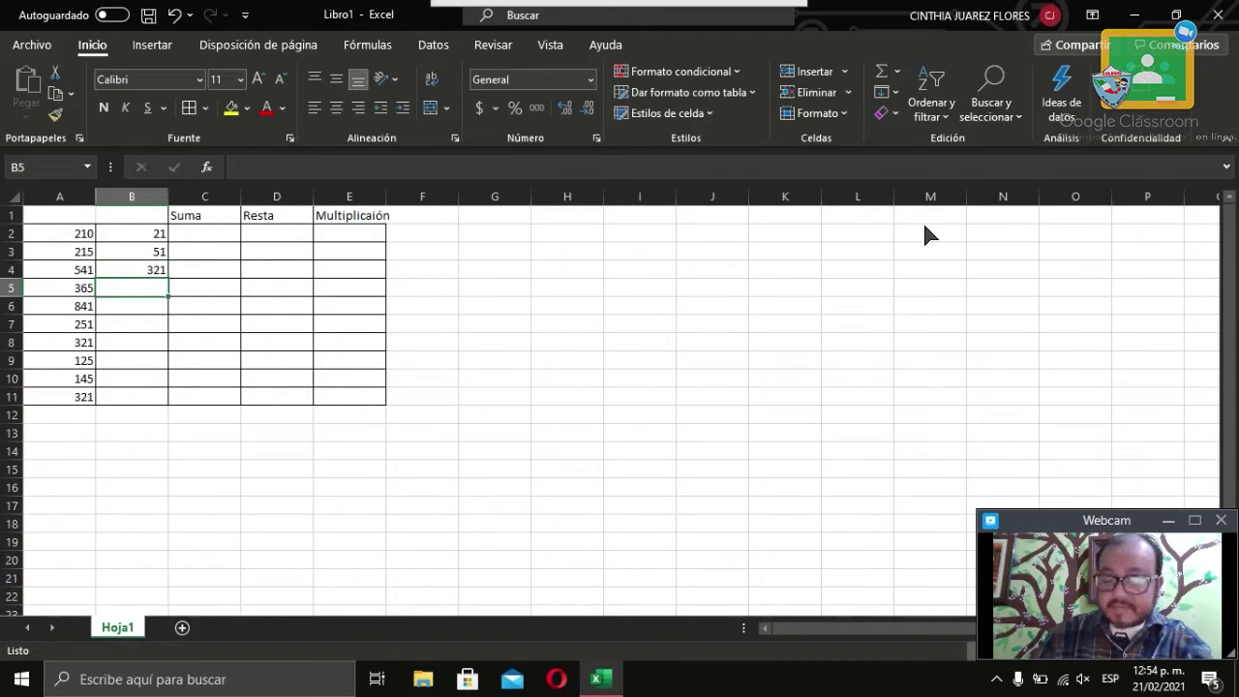
pyautogui.write('210')
pyautogui.press('Return')
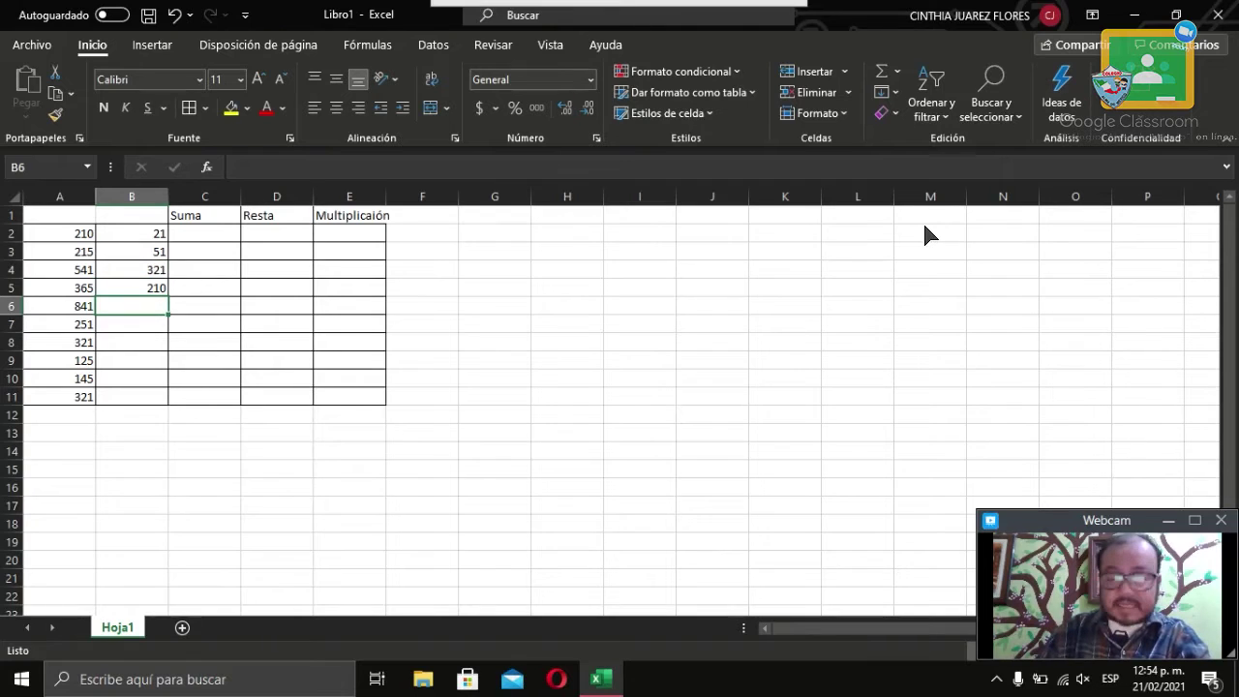
pyautogui.write('655')
pyautogui.press('Return')
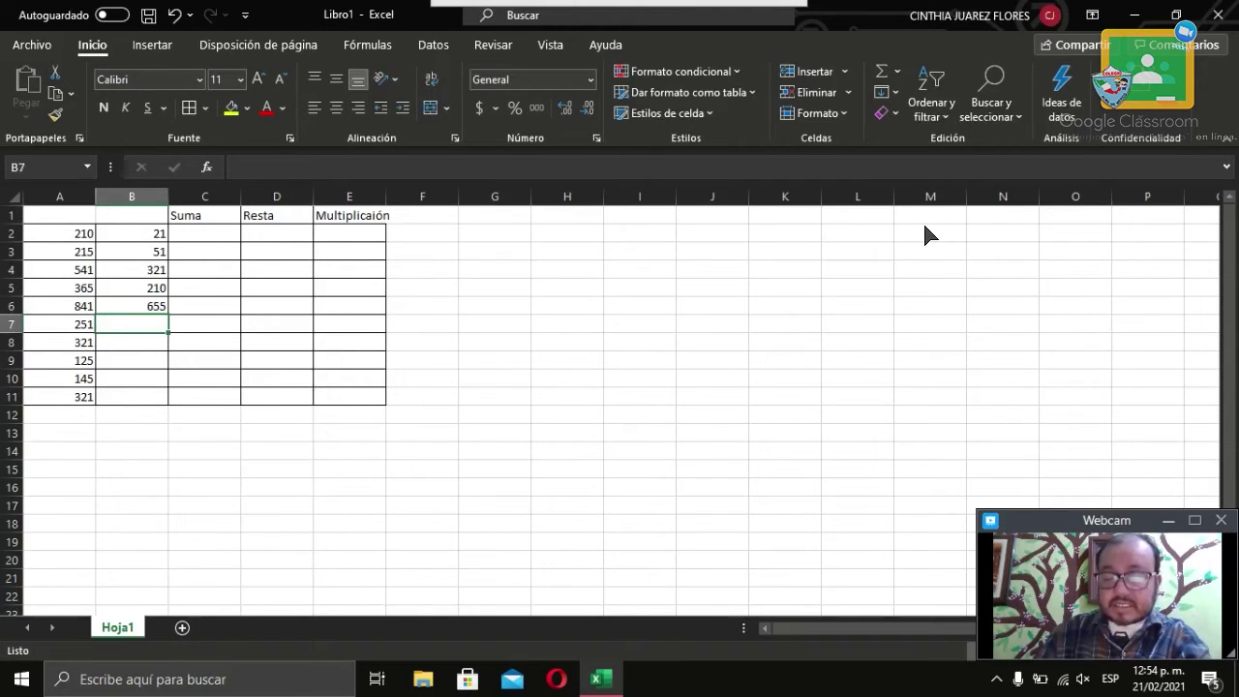
pyautogui.write('210')
pyautogui.press('Return')
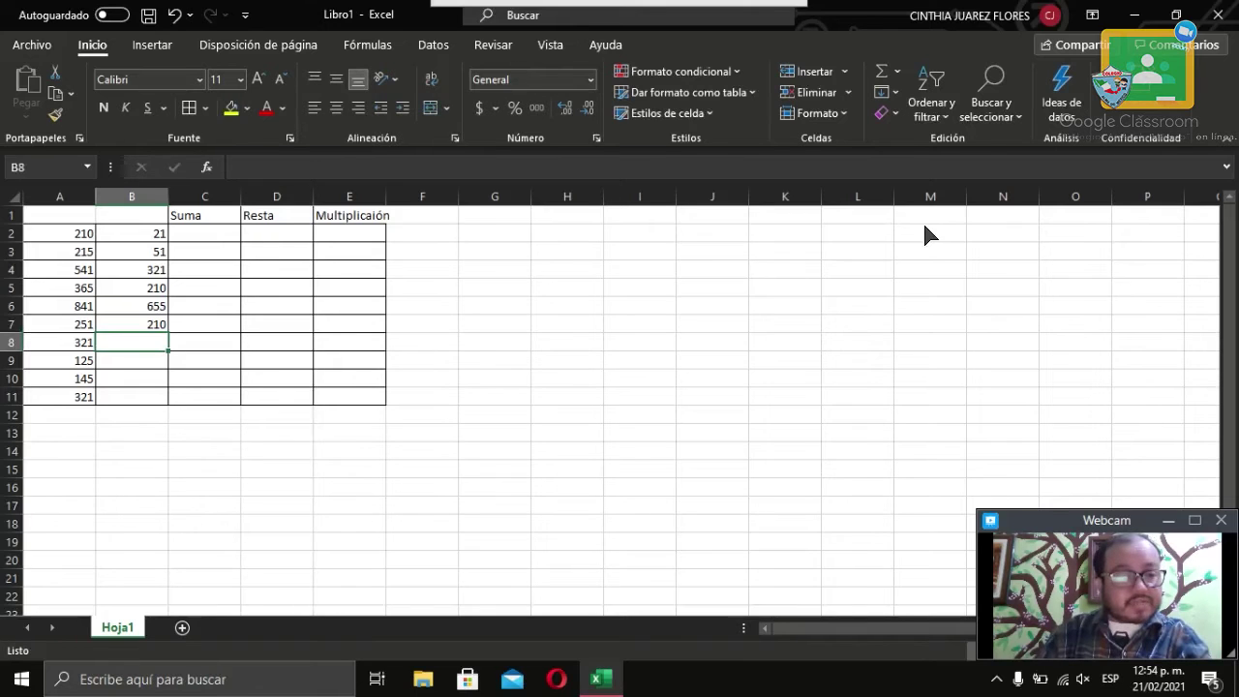
pyautogui.write('15')
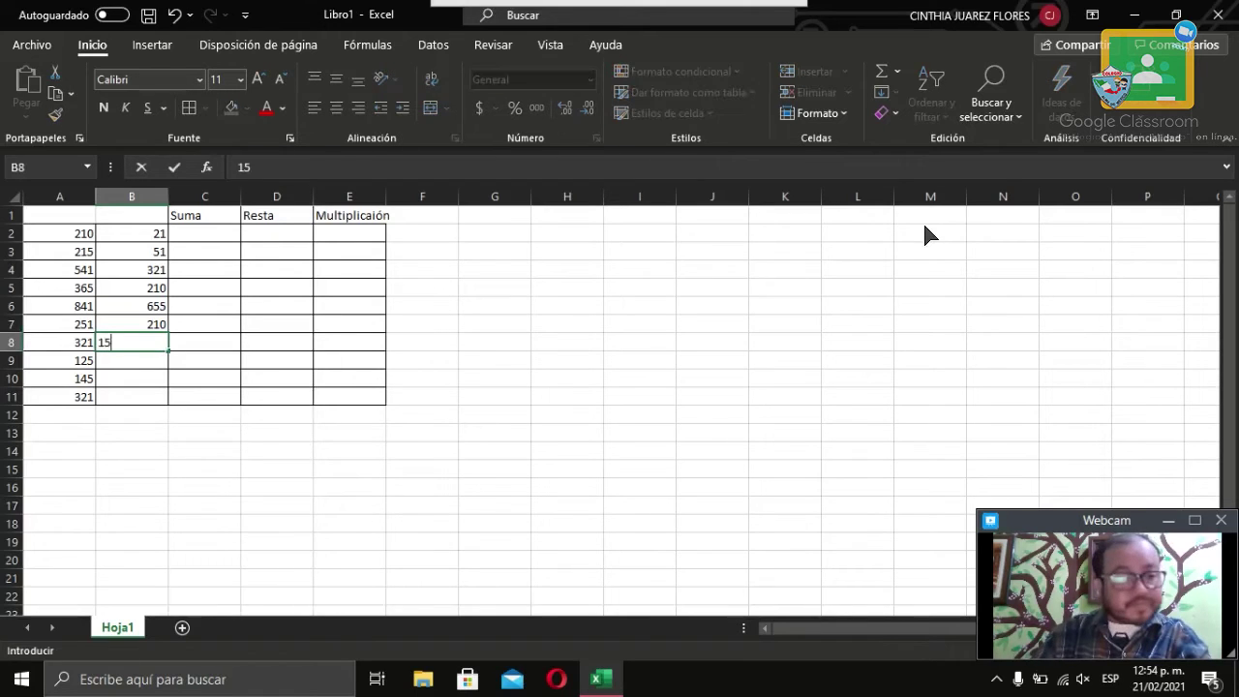
pyautogui.write('0')
pyautogui.press('Return')
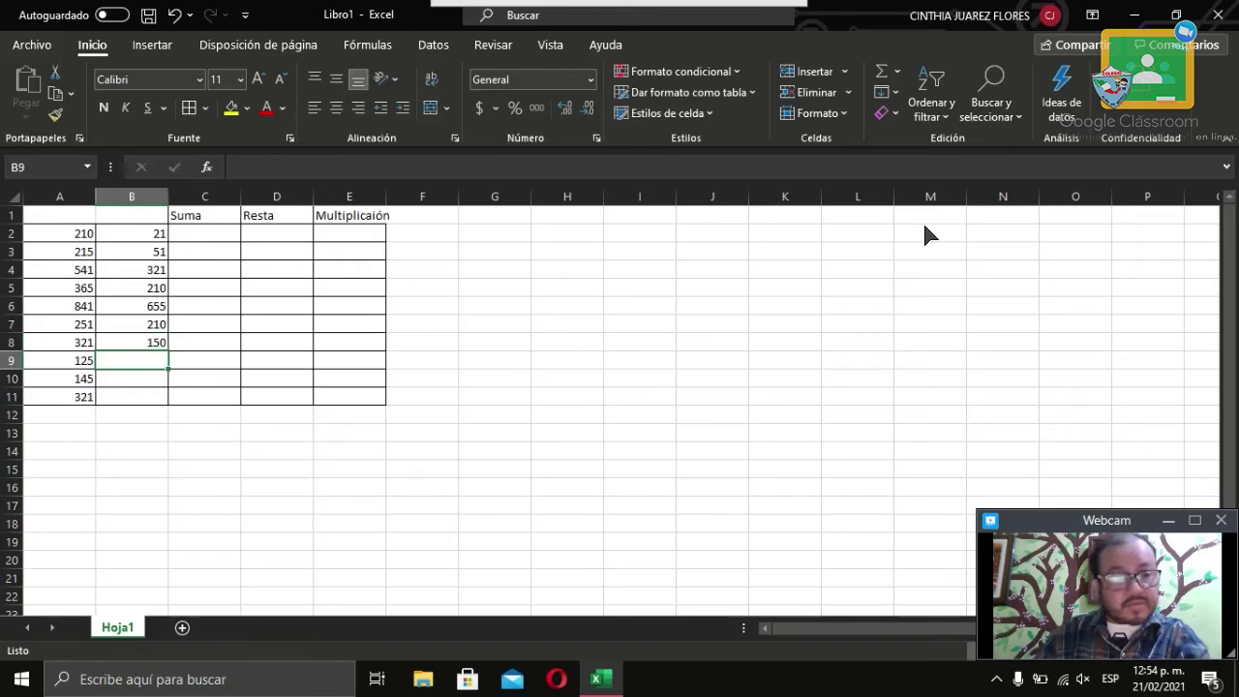
pyautogui.write('32')
pyautogui.press('Return')
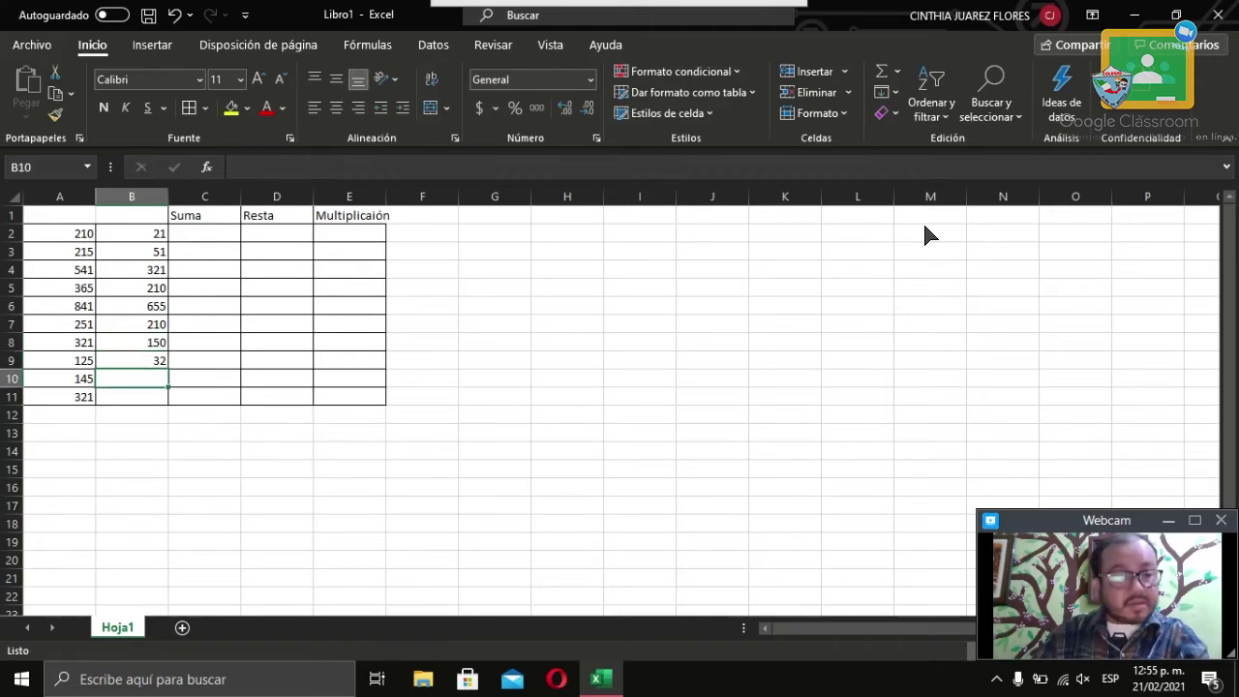
pyautogui.write('45')
pyautogui.press('Return')
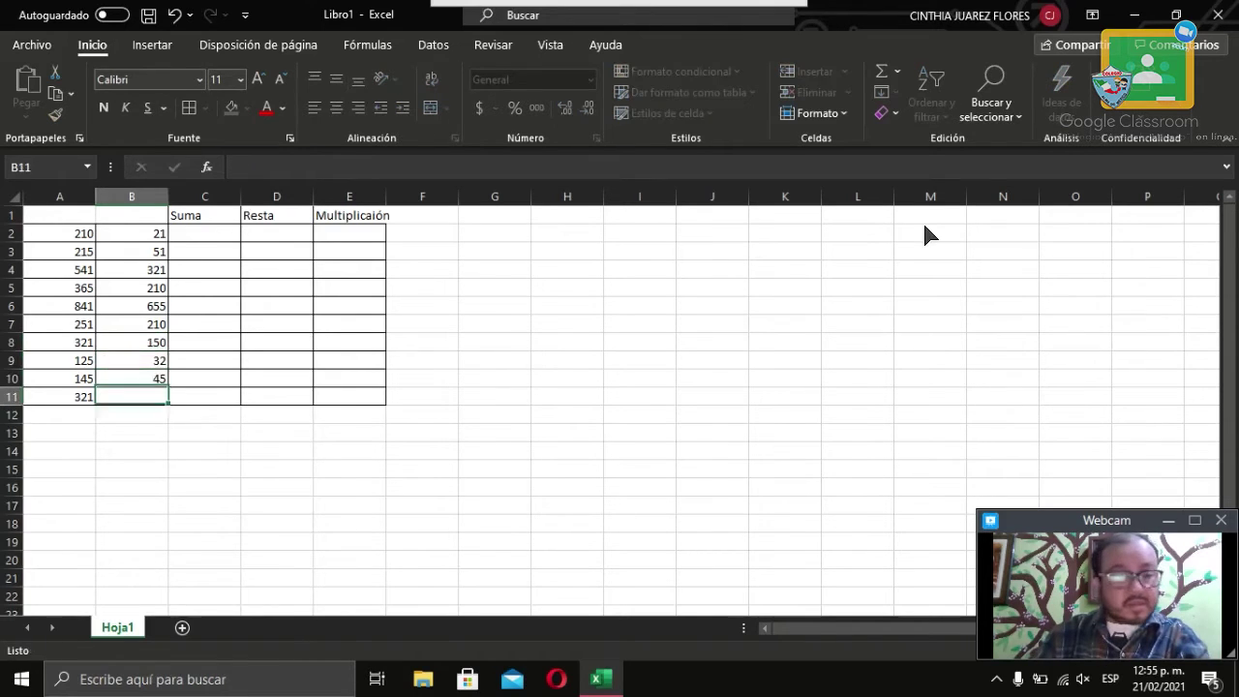
pyautogui.write('300')
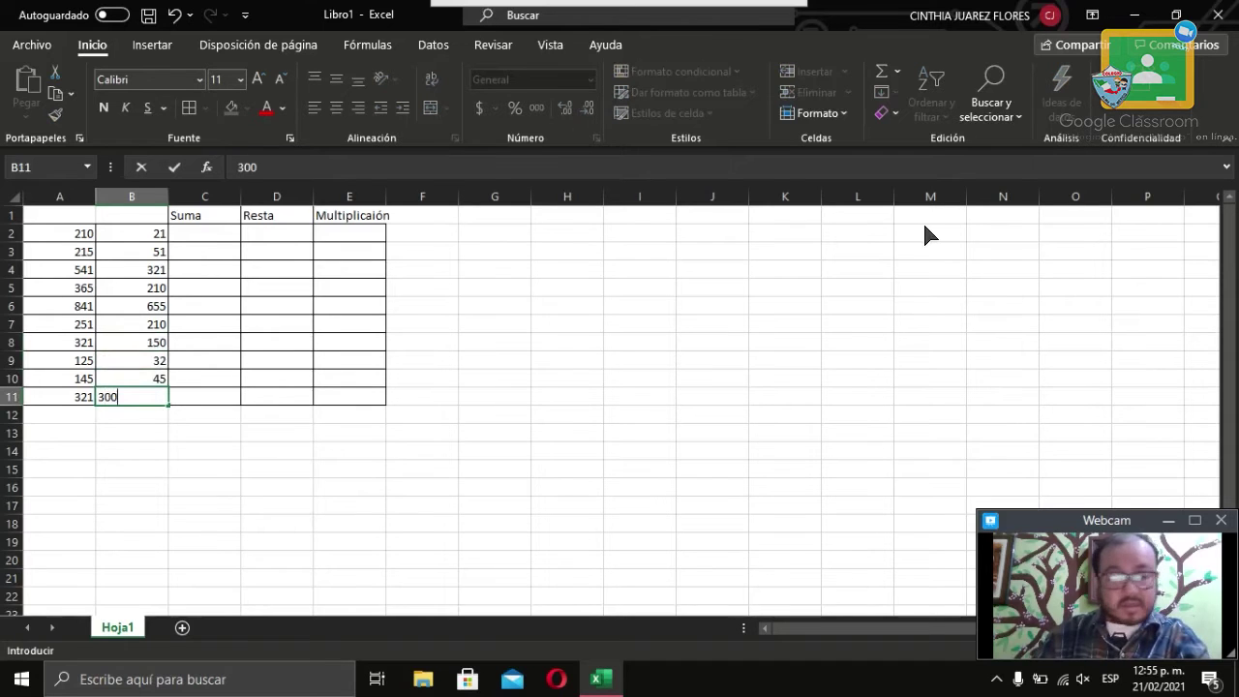
pyautogui.press('Tab')
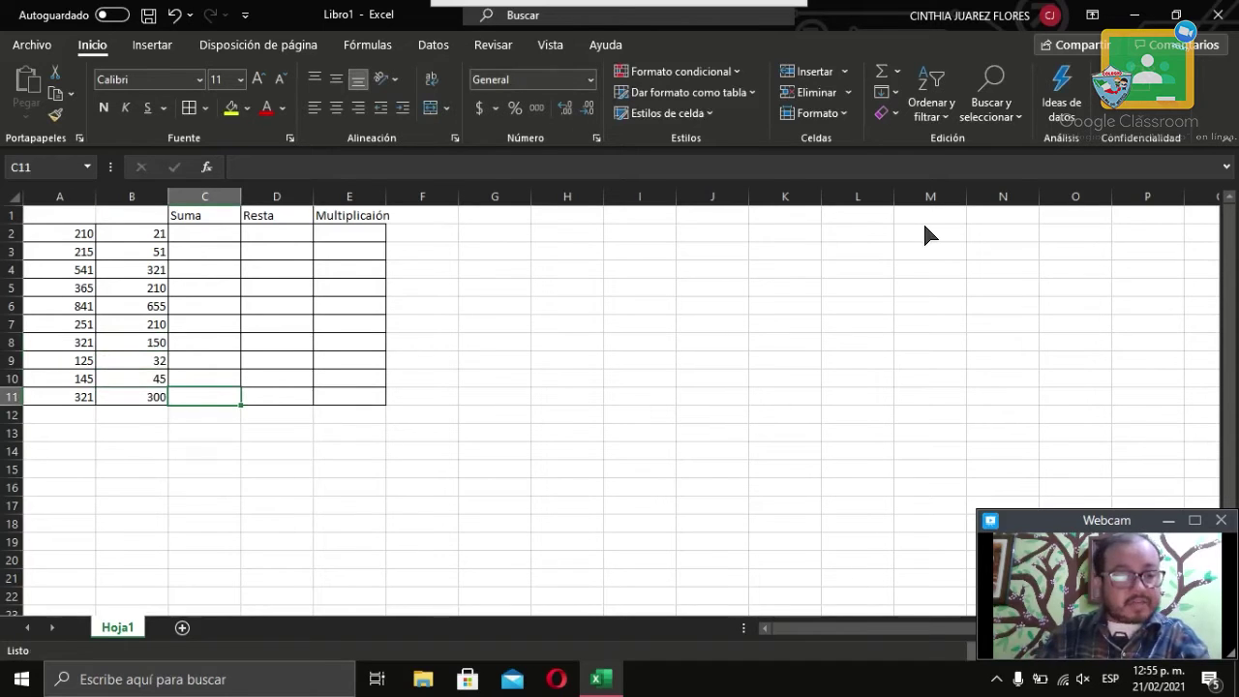
pyautogui.press('Up')
pyautogui.press('Up')
pyautogui.press('Up')
pyautogui.press('Up')
pyautogui.press('Up')
pyautogui.press('Up')
pyautogui.press('Up')
pyautogui.press('Up')
pyautogui.press('Up')
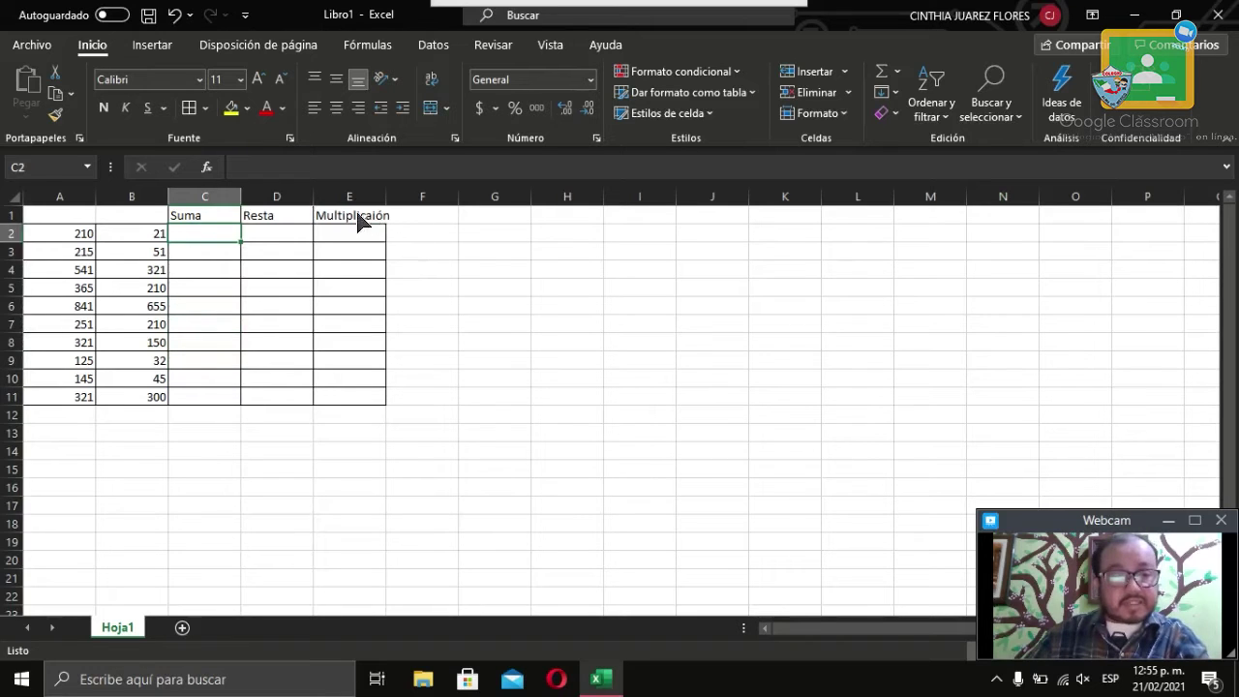
# Widen column E slightly so that the Multiplicaión heading fits inside its cell.
pyautogui.moveTo(359, 215); pyautogui.dragTo(228, 216)
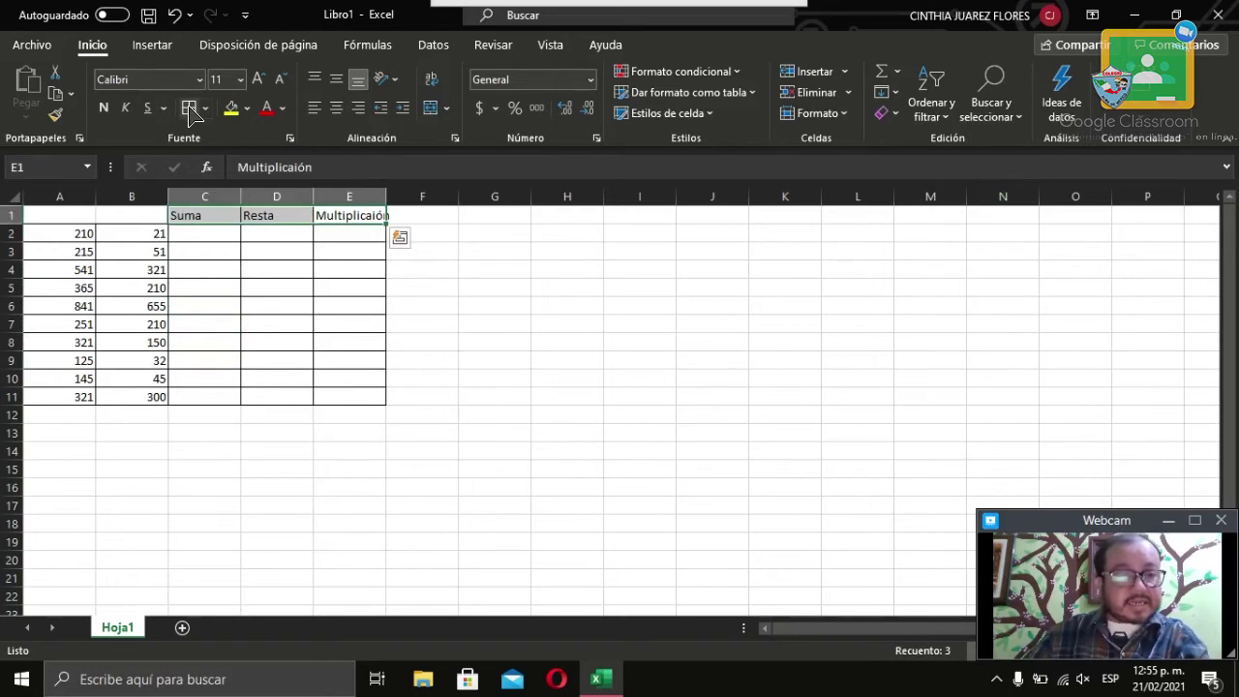
pyautogui.click(333, 291)
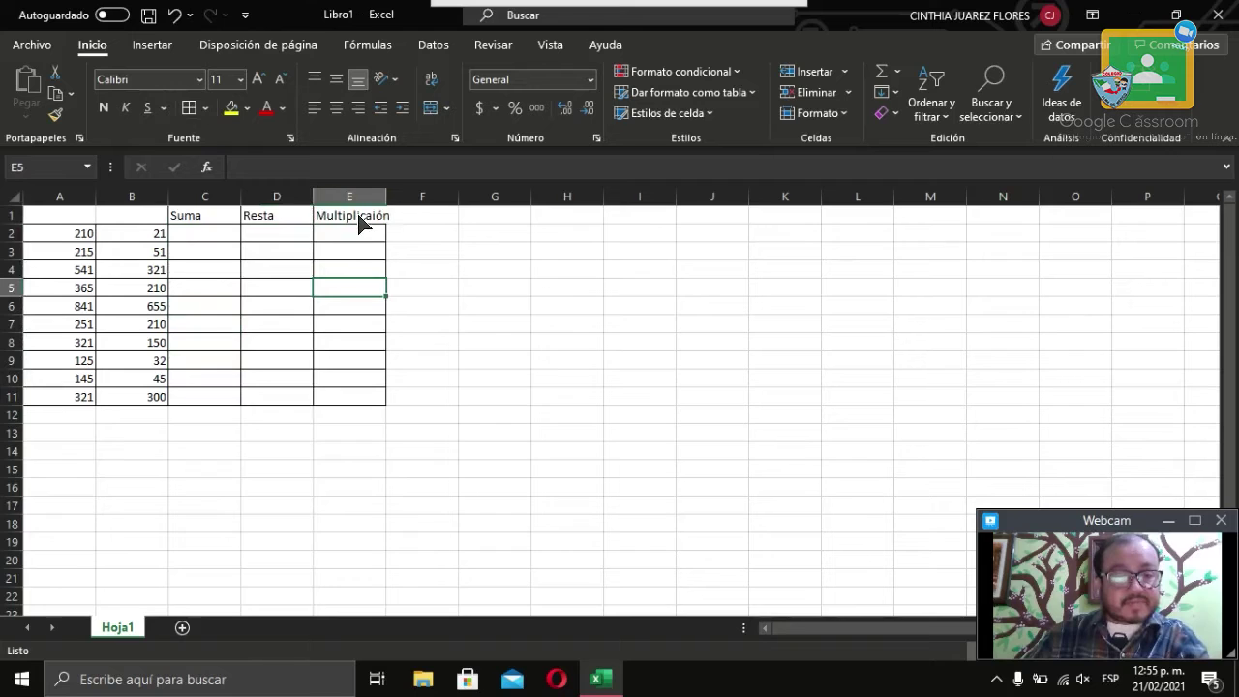
pyautogui.moveTo(387, 198); pyautogui.dragTo(396, 201)
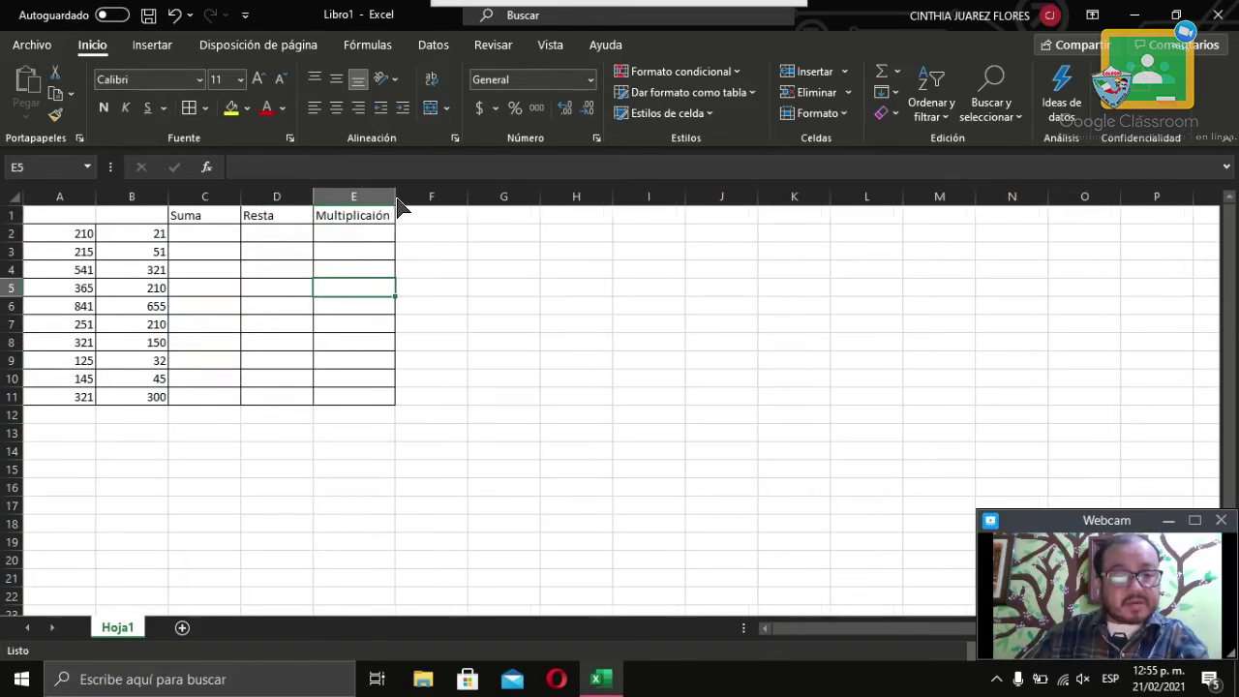
# Enter the formula =A2+B2 in cell C2 under Suma.
pyautogui.click(227, 235)
pyautogui.write('=')
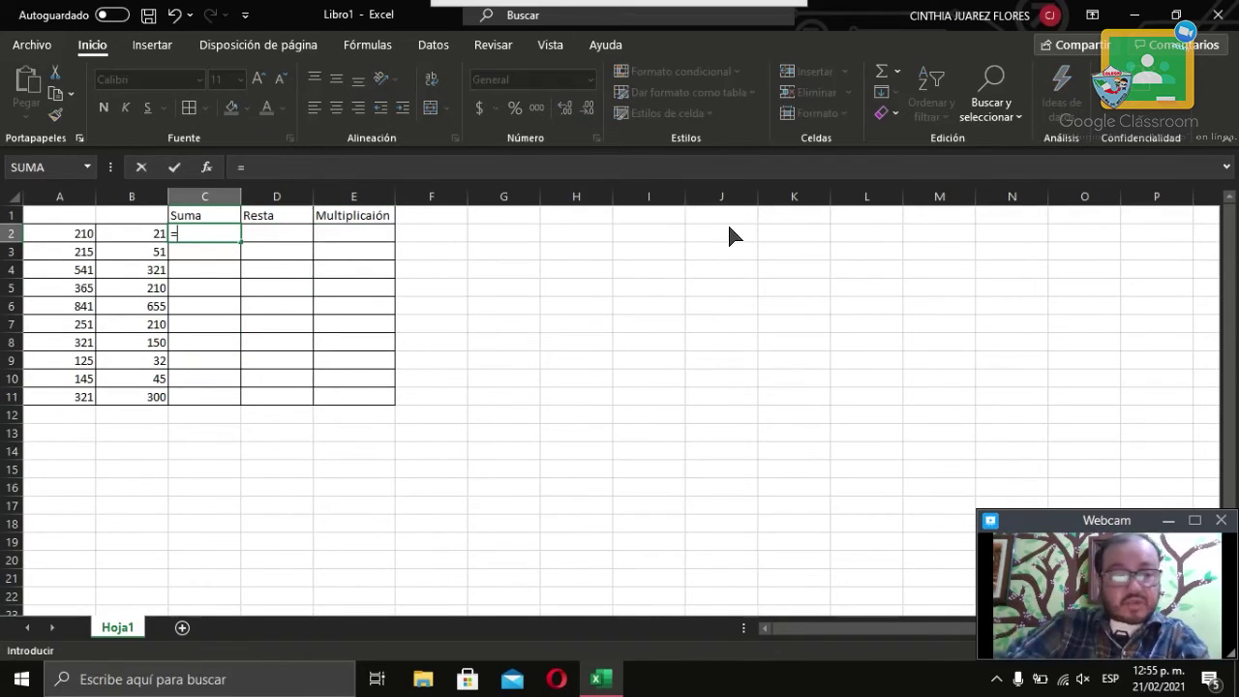
pyautogui.click(65, 237)
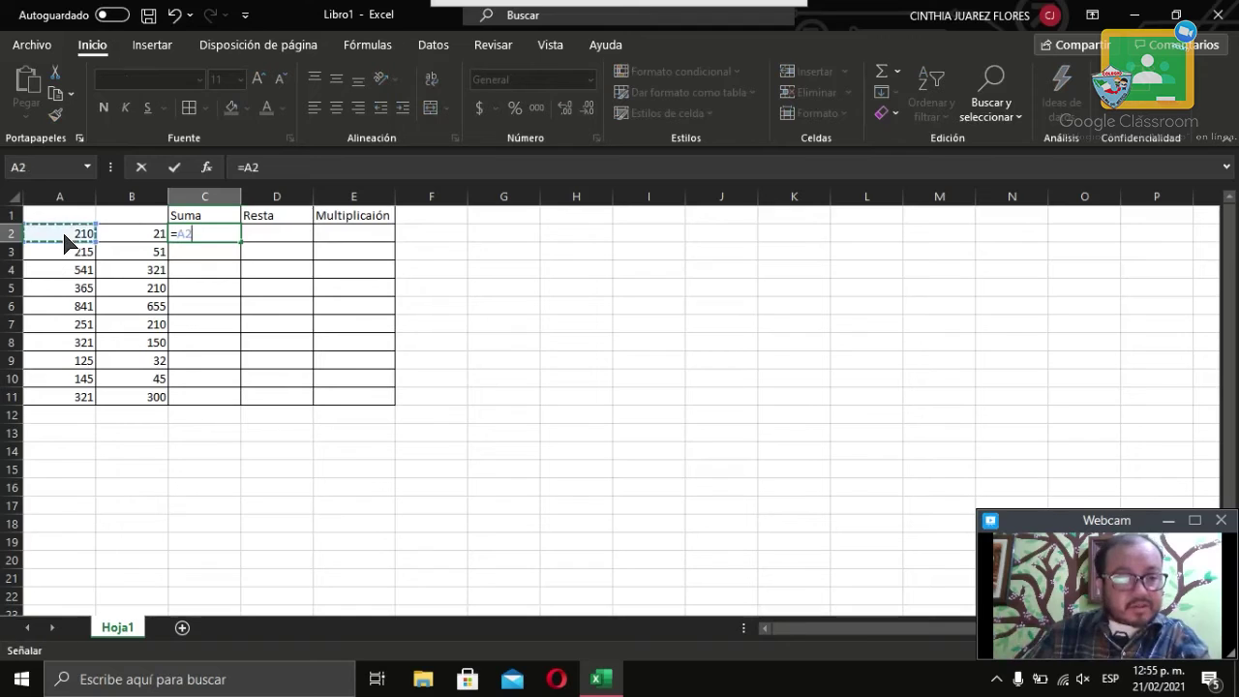
pyautogui.write('+')
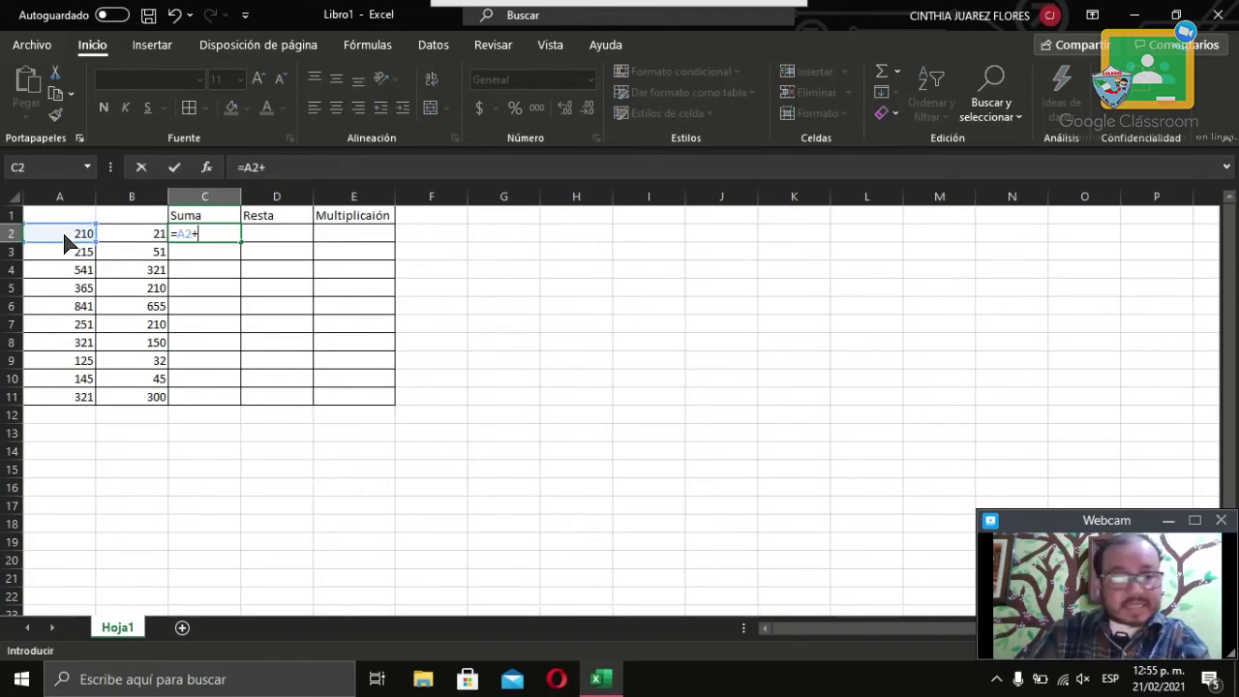
pyautogui.click(150, 240)
pyautogui.press('Return')
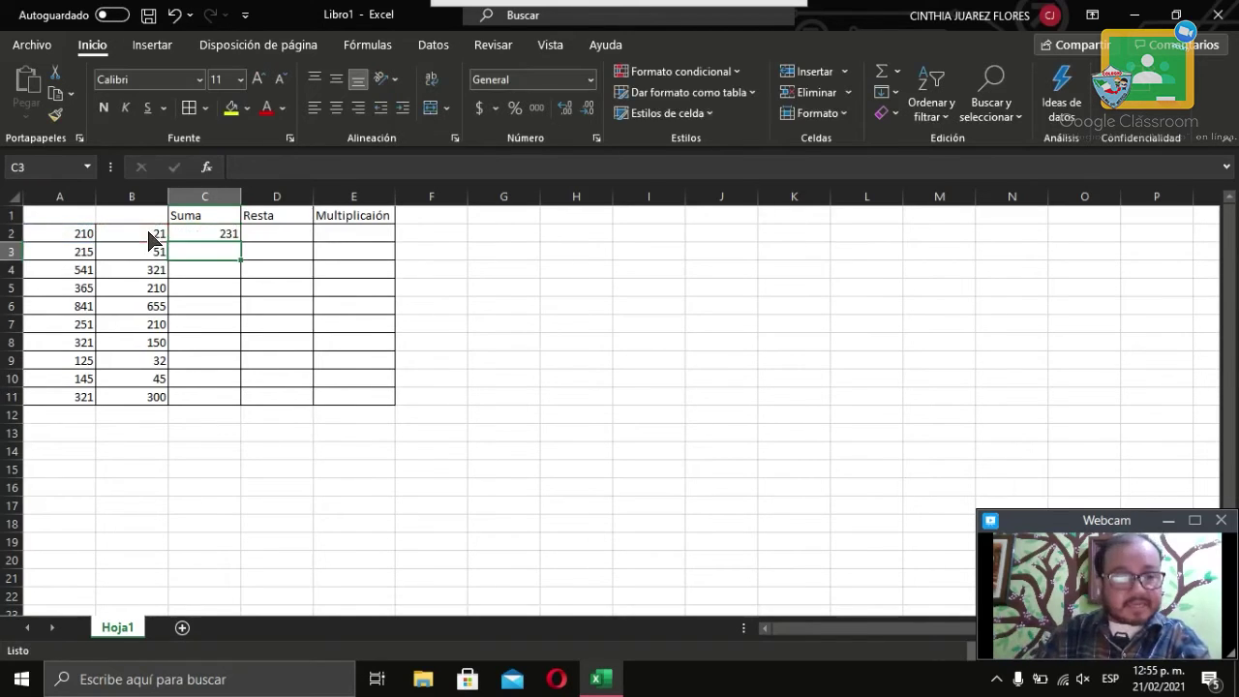
# Enter the formula =A2-B2 in cell D2 under Resta.
pyautogui.press('Up')
pyautogui.press('Right')
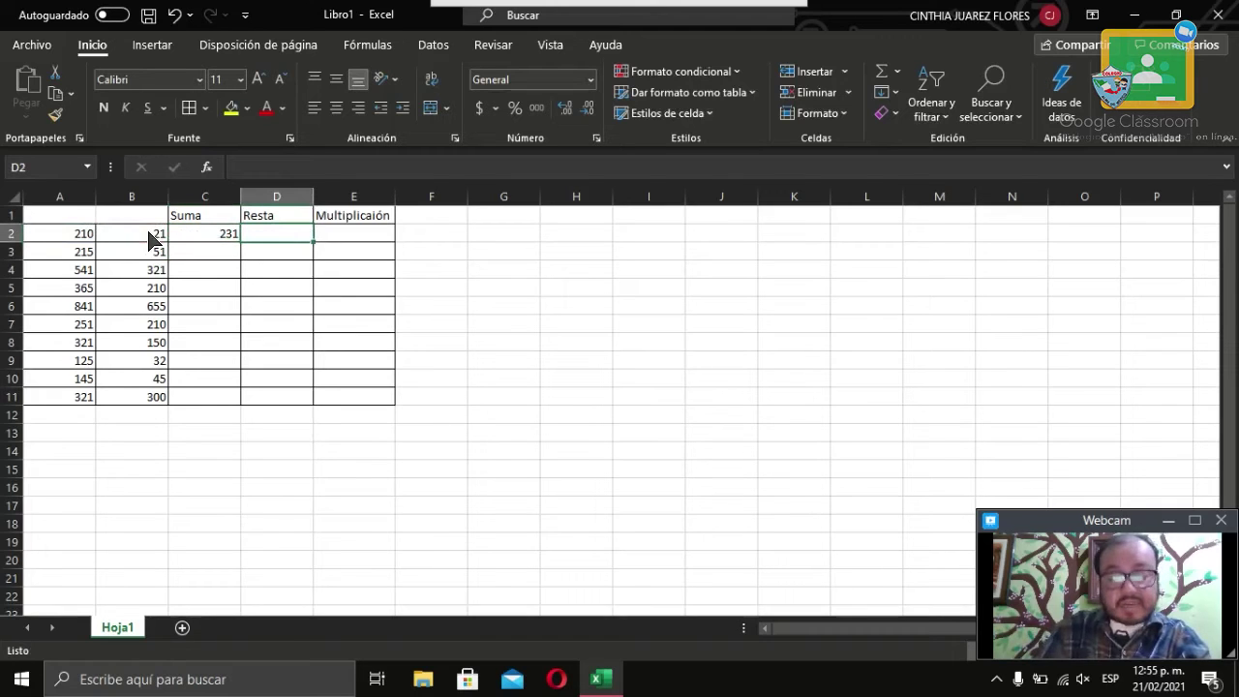
pyautogui.write('=')
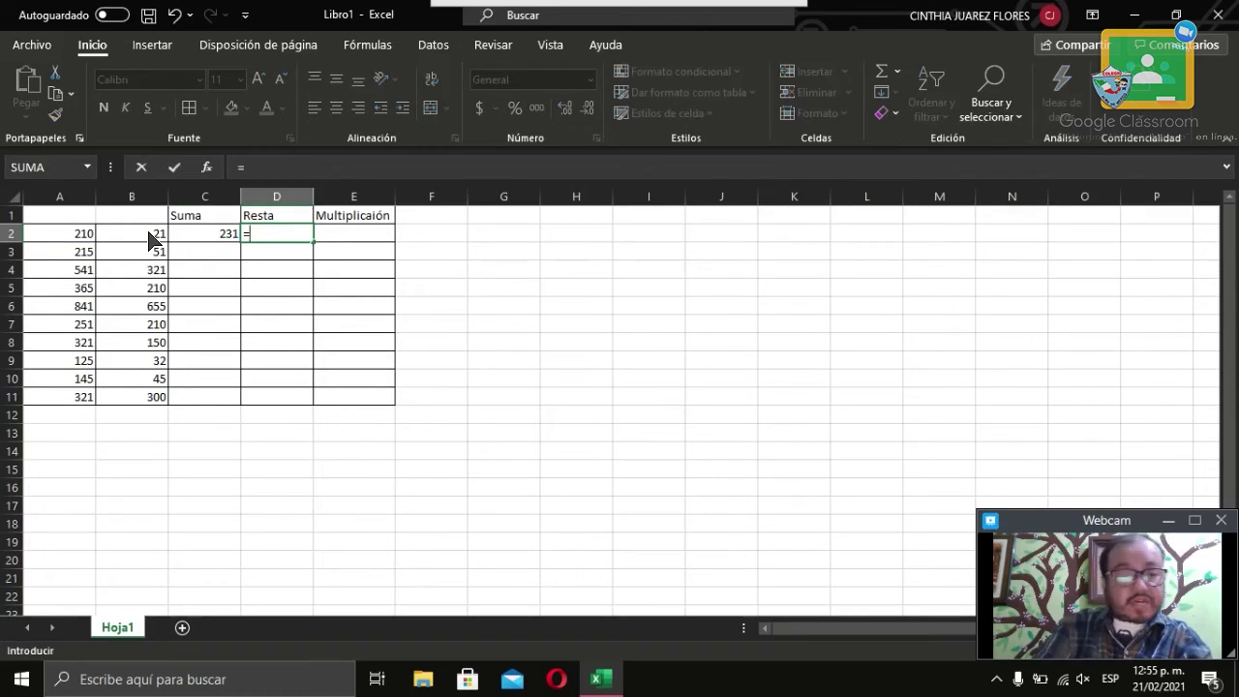
pyautogui.click(61, 240)
pyautogui.write('-')
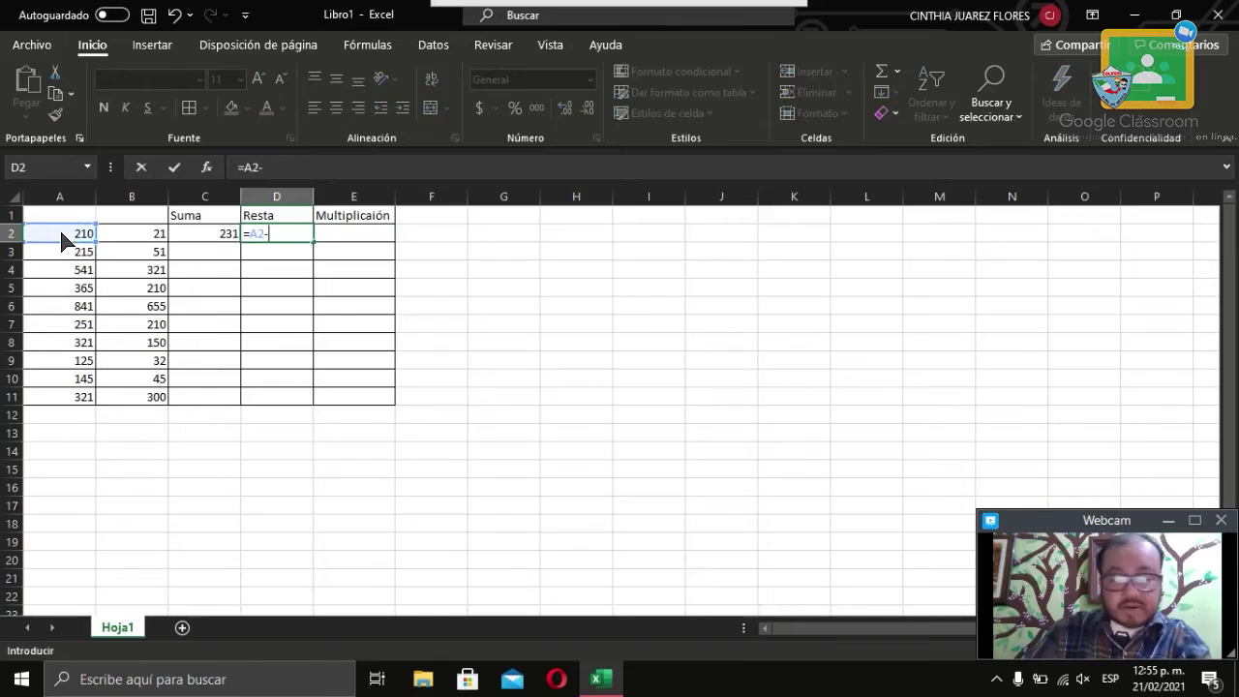
pyautogui.click(153, 244)
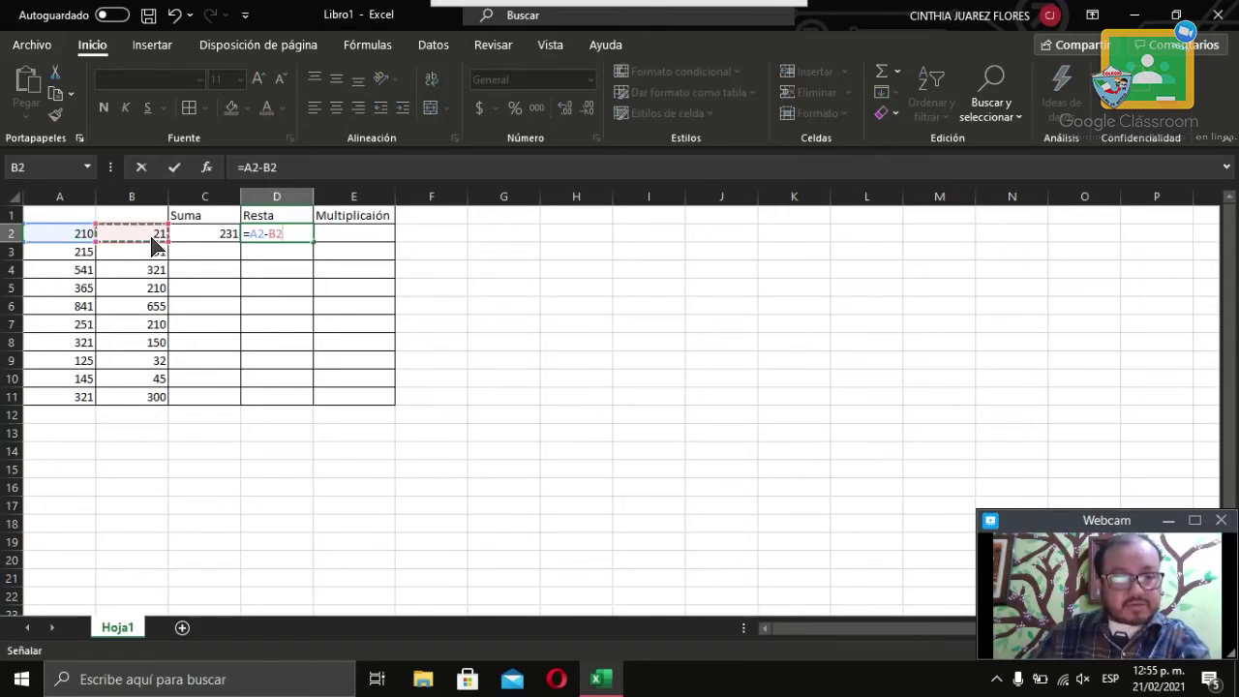
pyautogui.press('Return')
# Enter the formula =A2*B2 in cell E2 under the Multiplicaión heading.
pyautogui.press('Up')
pyautogui.press('Right')
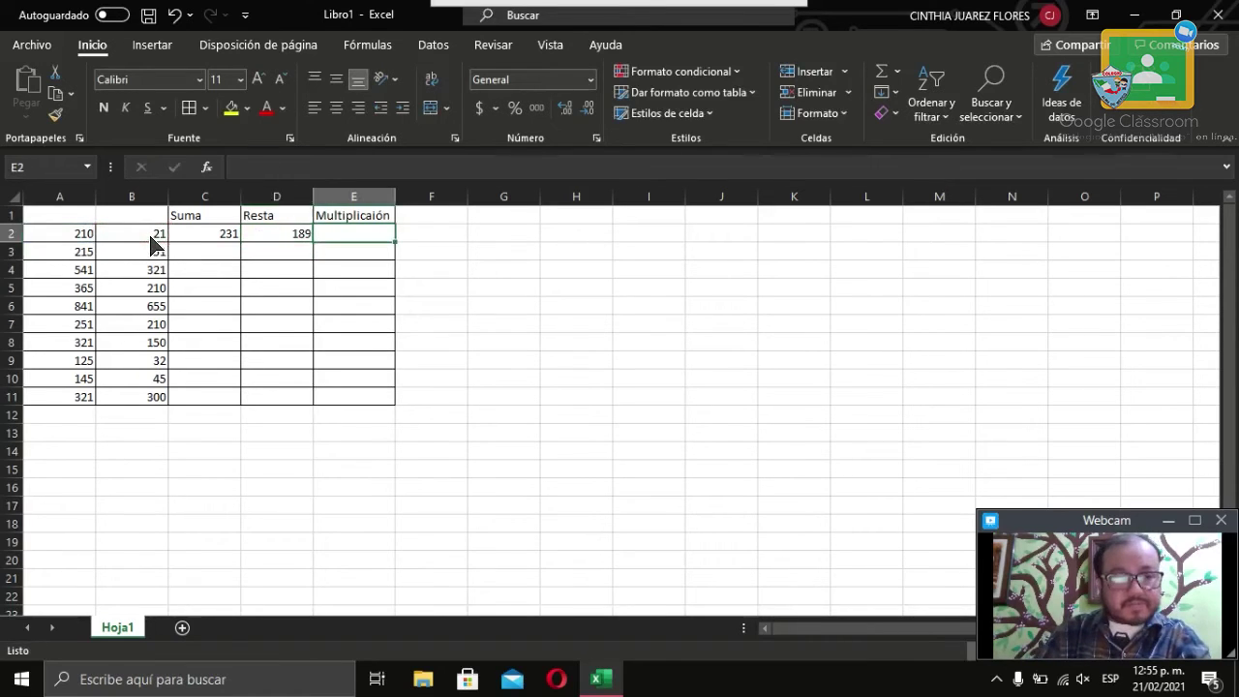
pyautogui.write('=')
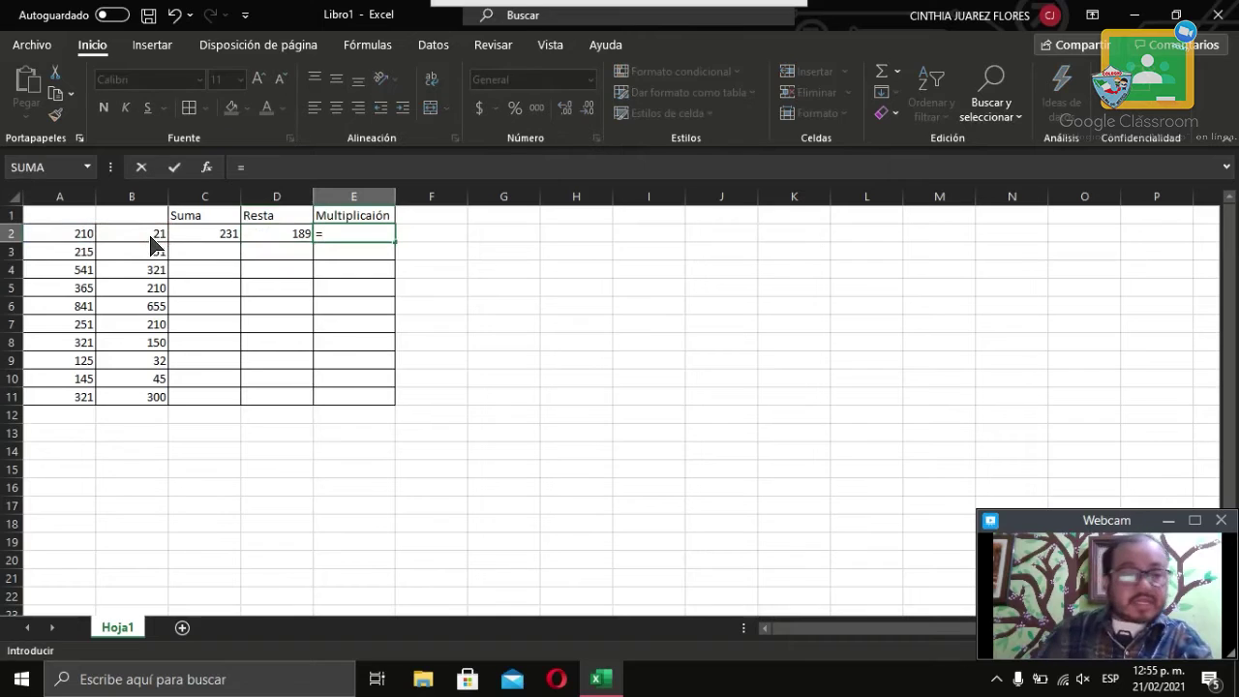
pyautogui.click(53, 240)
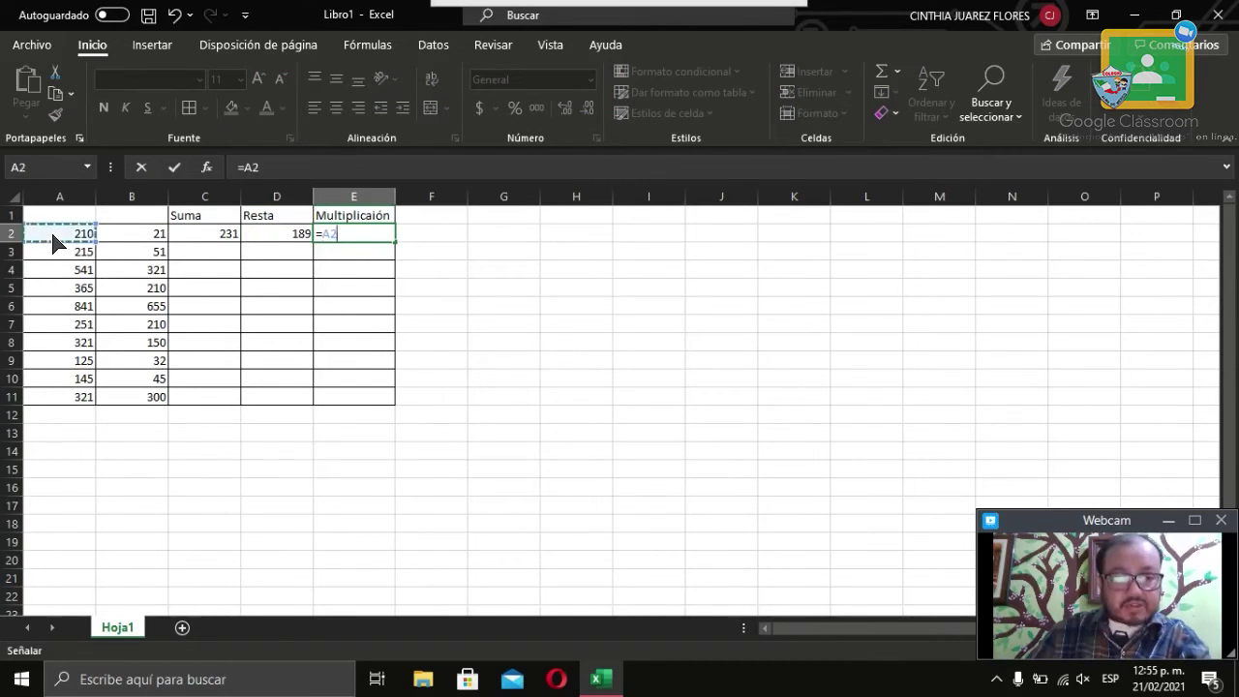
pyautogui.write('*')
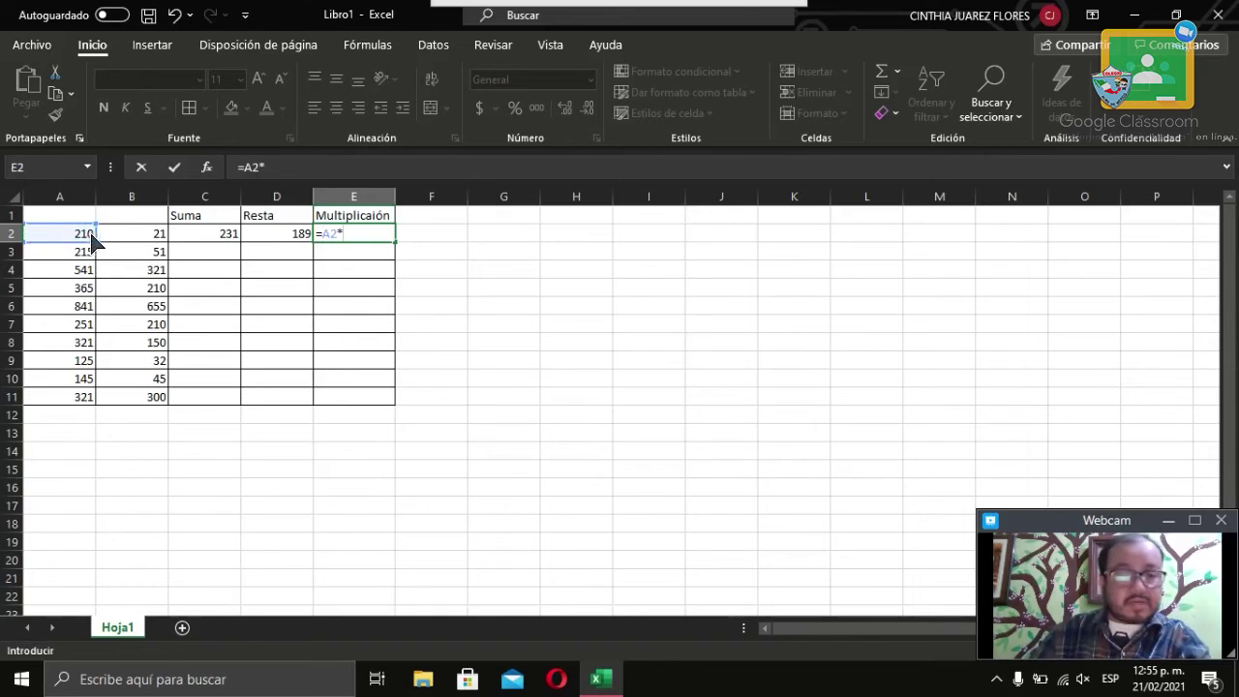
pyautogui.click(145, 241)
pyautogui.press('Return')
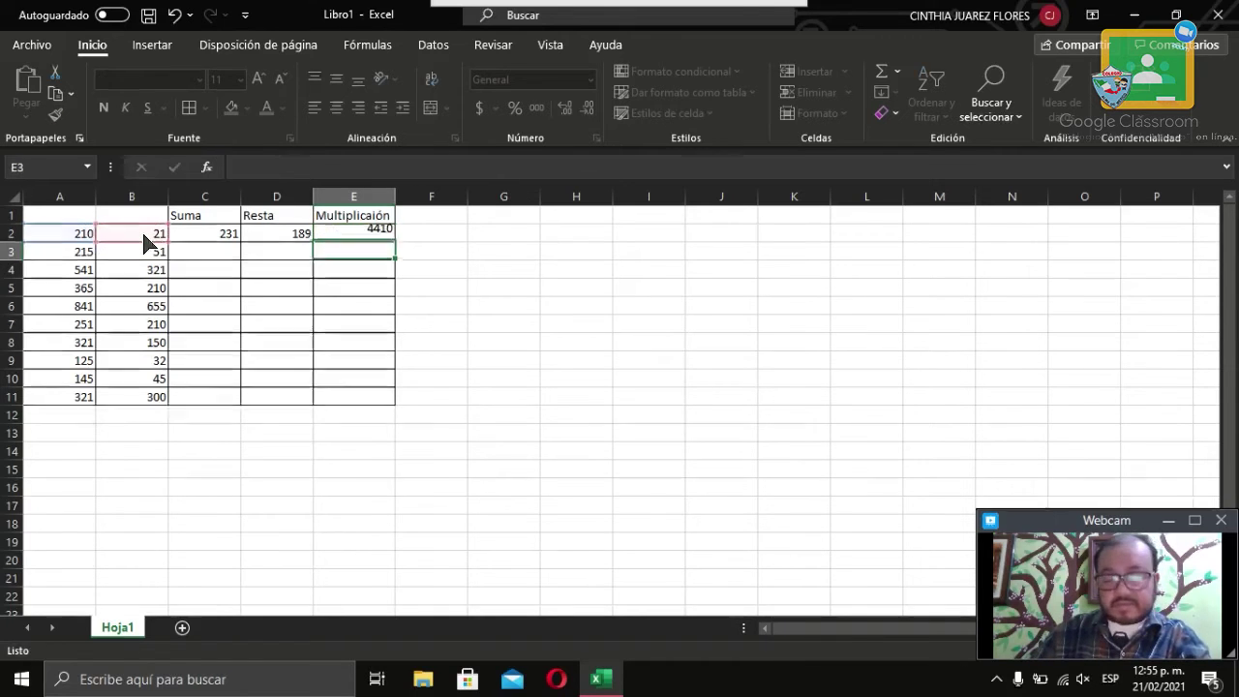
# Examine the row 2 formulas under Suma, Resta and Multiplicaión cell by cell.
pyautogui.click(350, 241)
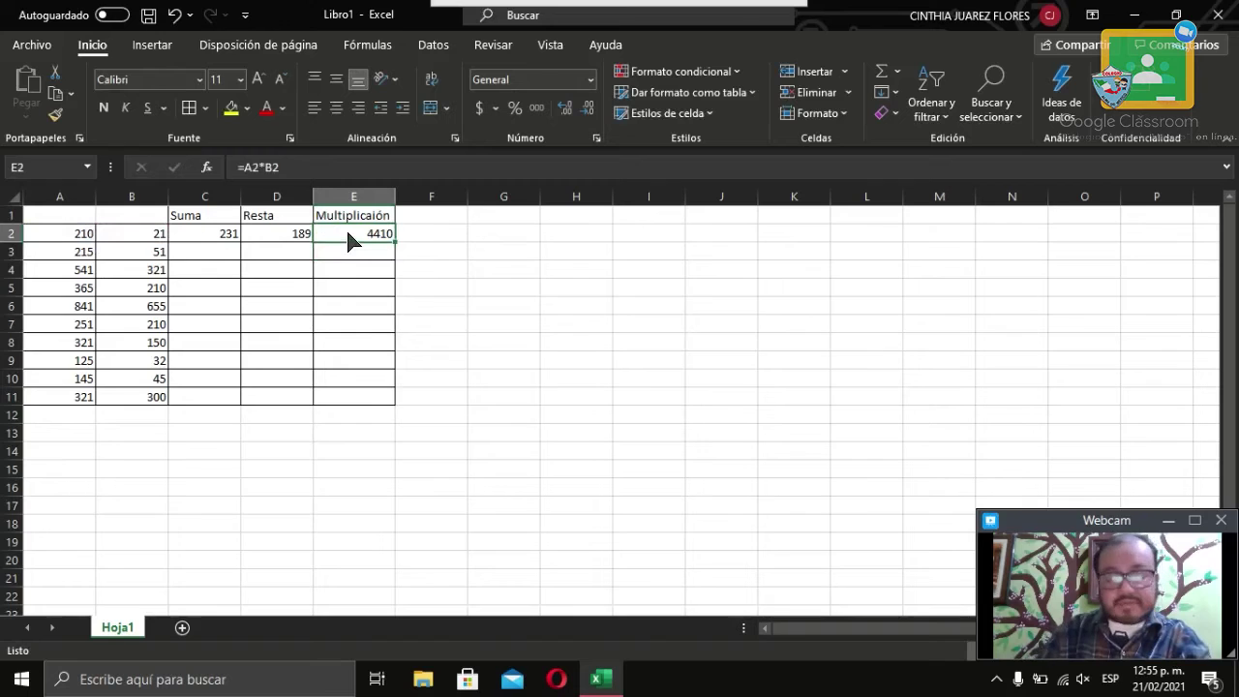
pyautogui.press('Left')
pyautogui.press('Left')
pyautogui.press('Left')
pyautogui.press('Left')
pyautogui.press('Right')
pyautogui.press('Right')
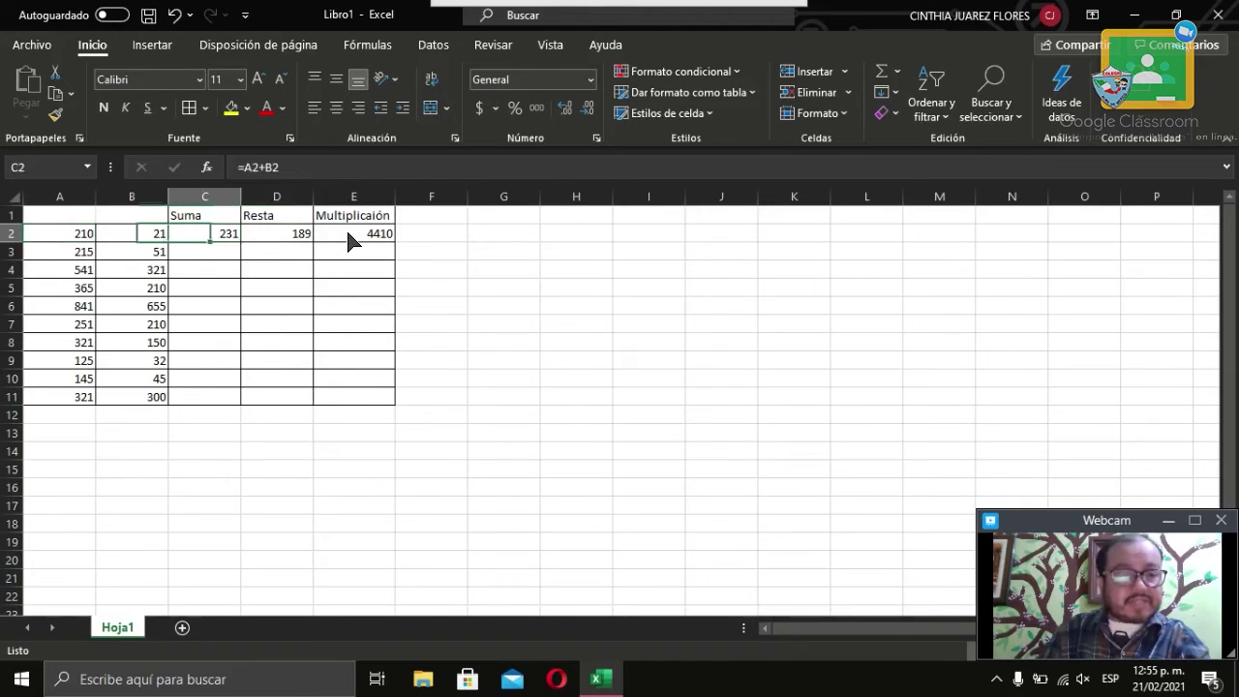
pyautogui.press('Right')
pyautogui.press('Right')
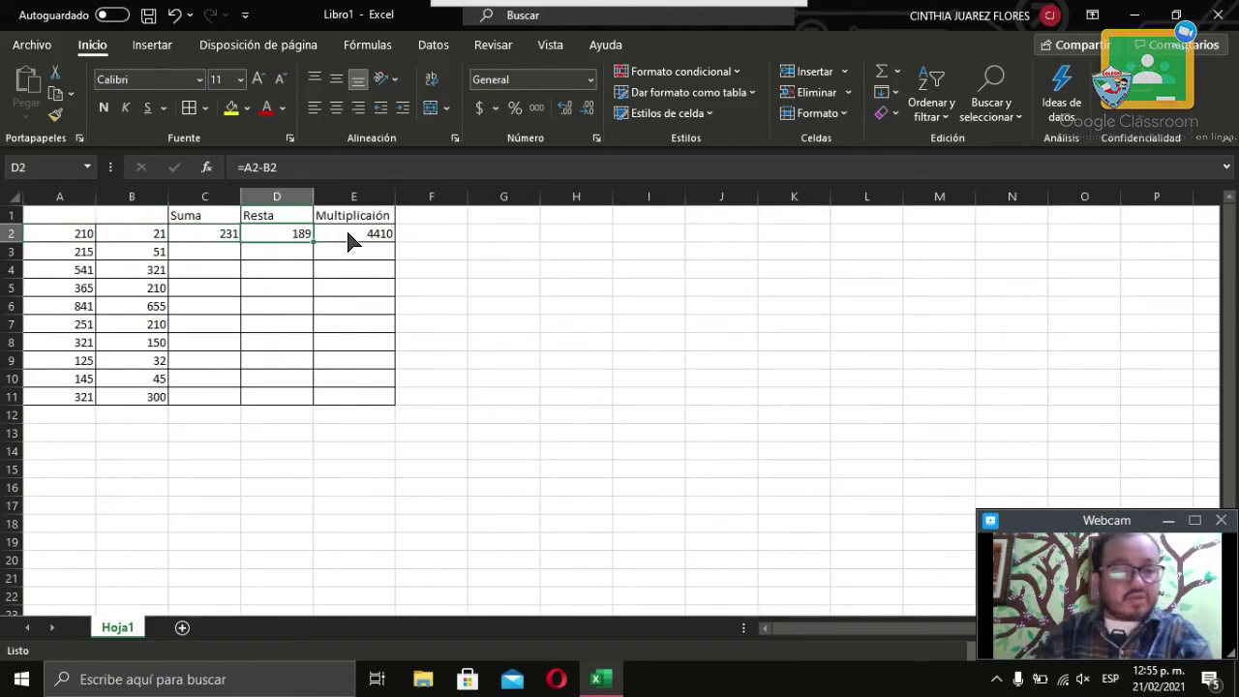
# Enter the formula =A3+B3 in cell C3 under Suma.
pyautogui.press('Down')
pyautogui.press('Left')
pyautogui.press('Left')
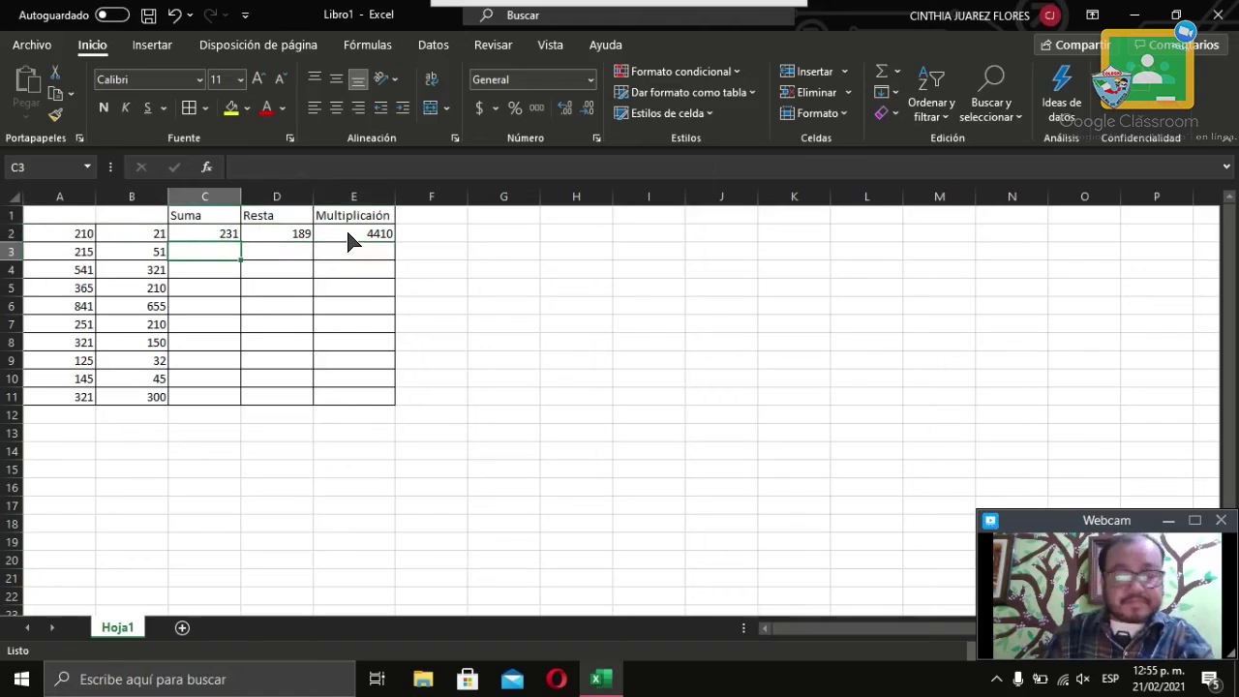
pyautogui.write('=')
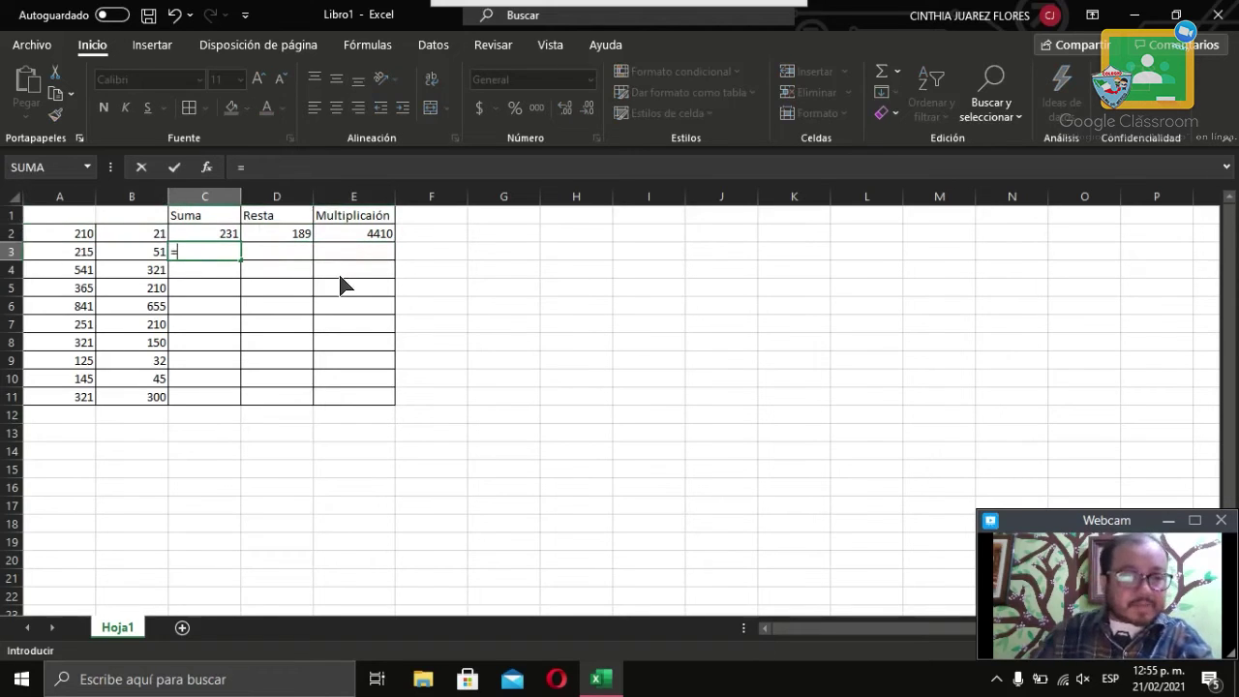
pyautogui.click(60, 257)
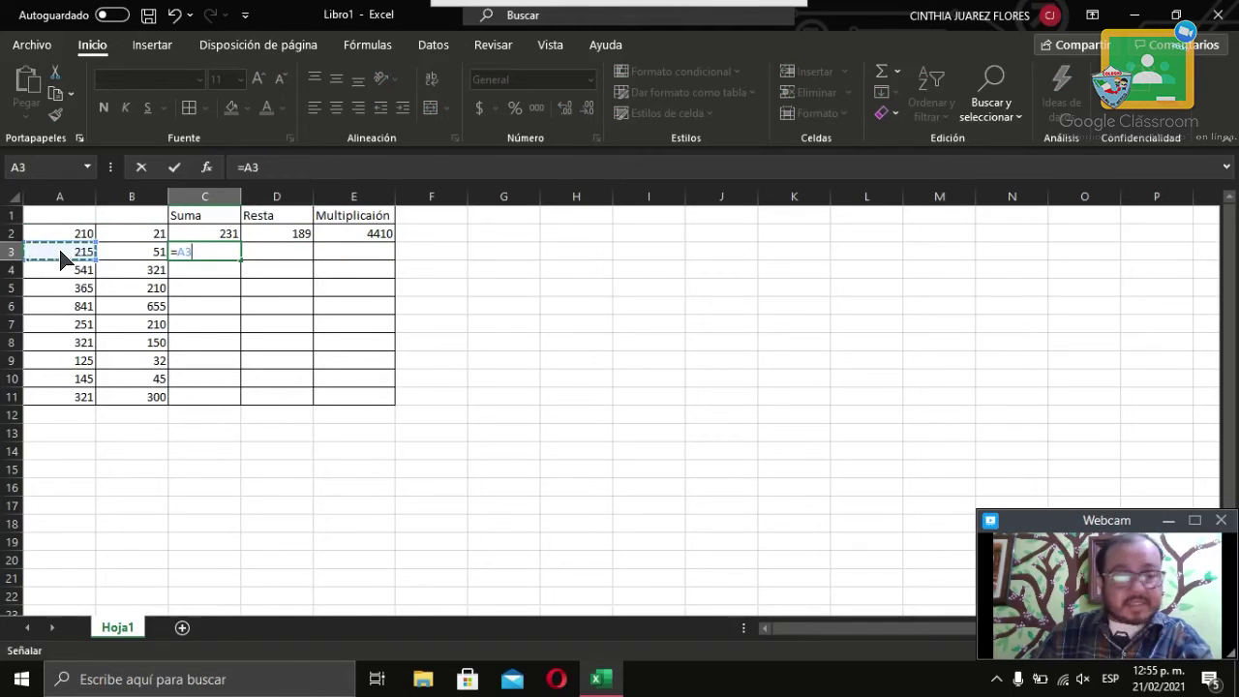
pyautogui.write('+')
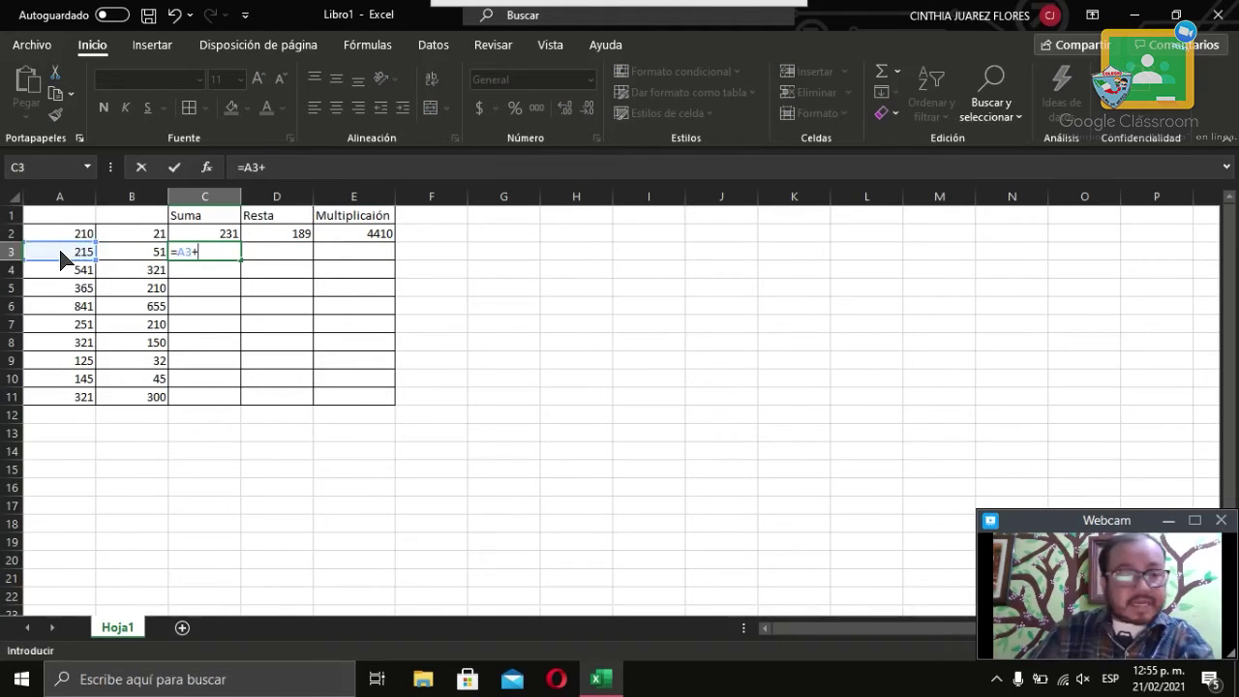
pyautogui.click(111, 254)
pyautogui.press('Return')
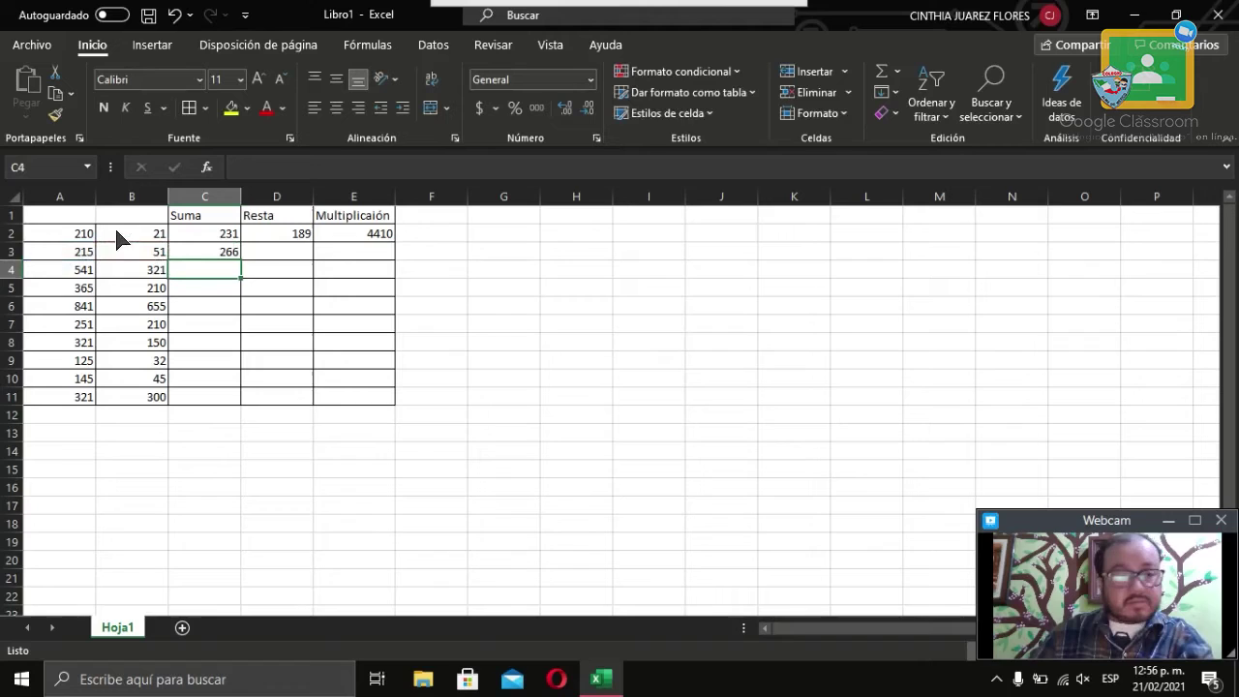
# Enter the formula =A3-B3 in cell D3 under Resta.
pyautogui.click(300, 257)
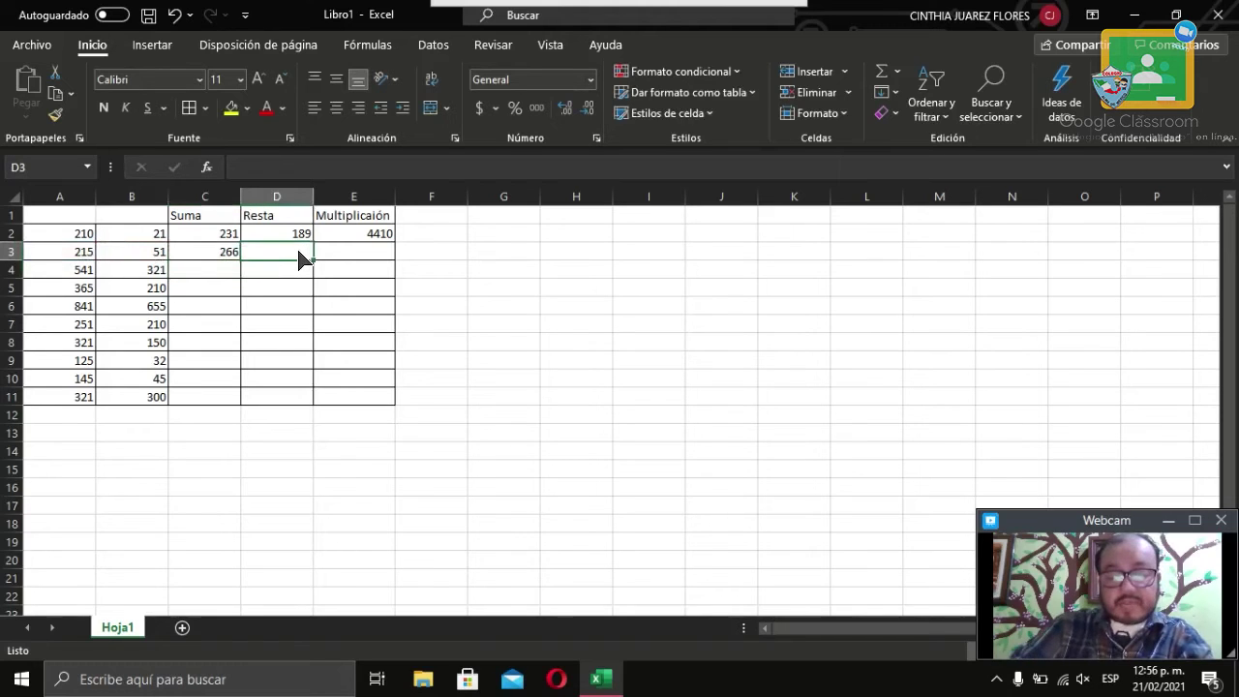
pyautogui.write('=')
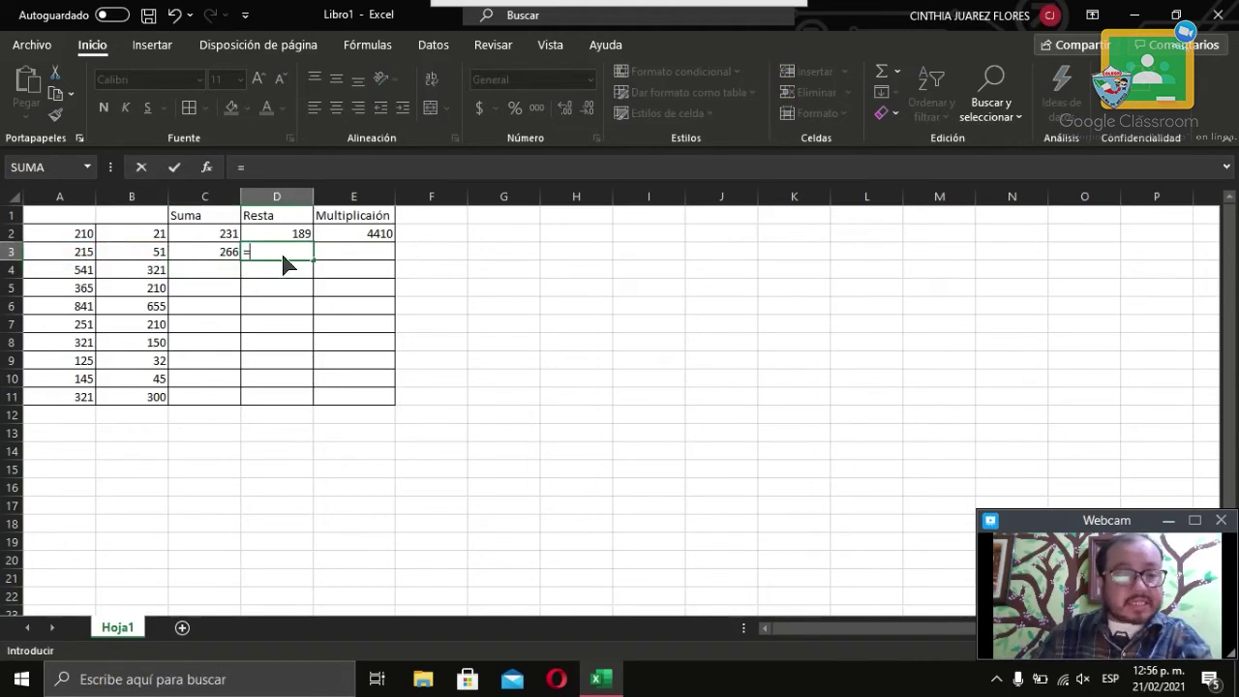
pyautogui.click(58, 258)
pyautogui.write('-')
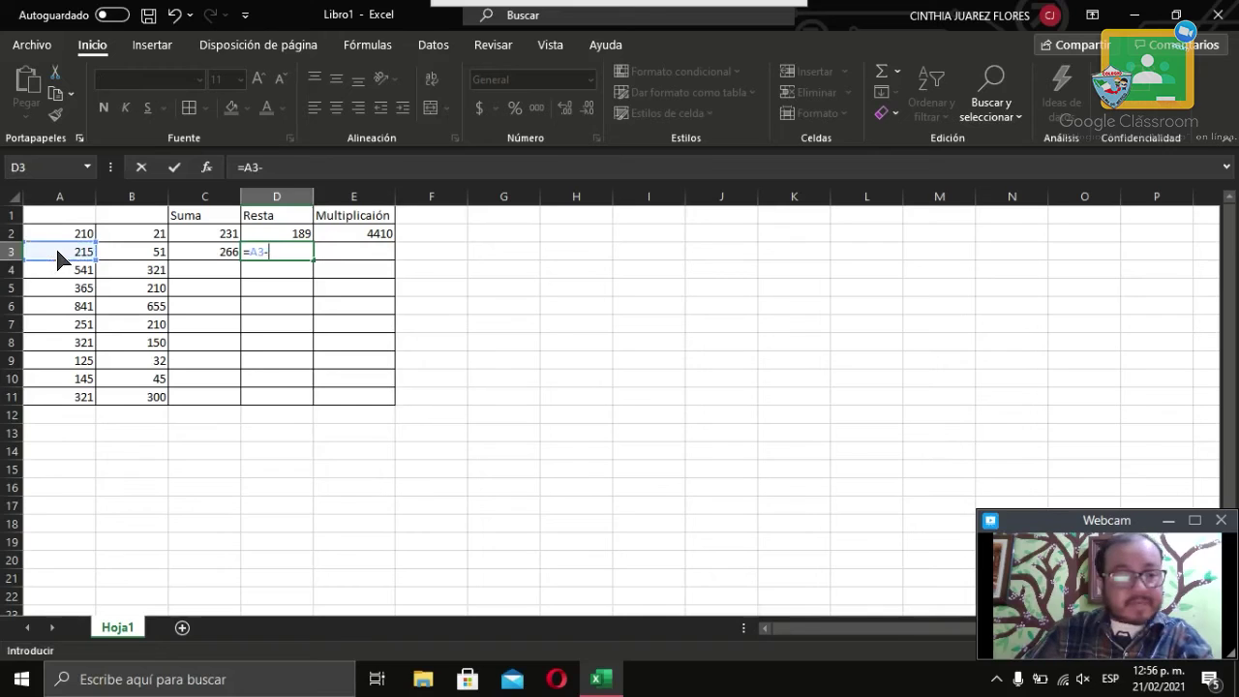
pyautogui.click(129, 259)
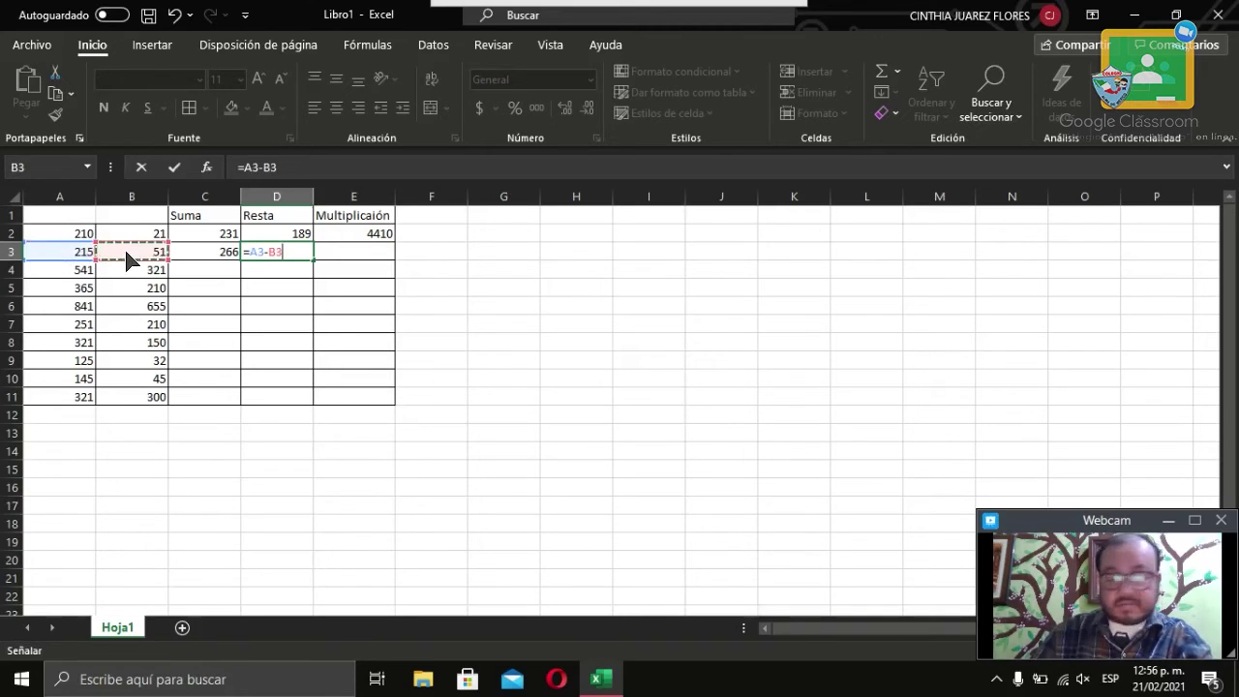
pyautogui.press('Return')
# Enter the formula =A3*B3 in cell E3 under the Multiplicaión heading.
pyautogui.press('Up')
pyautogui.press('Right')
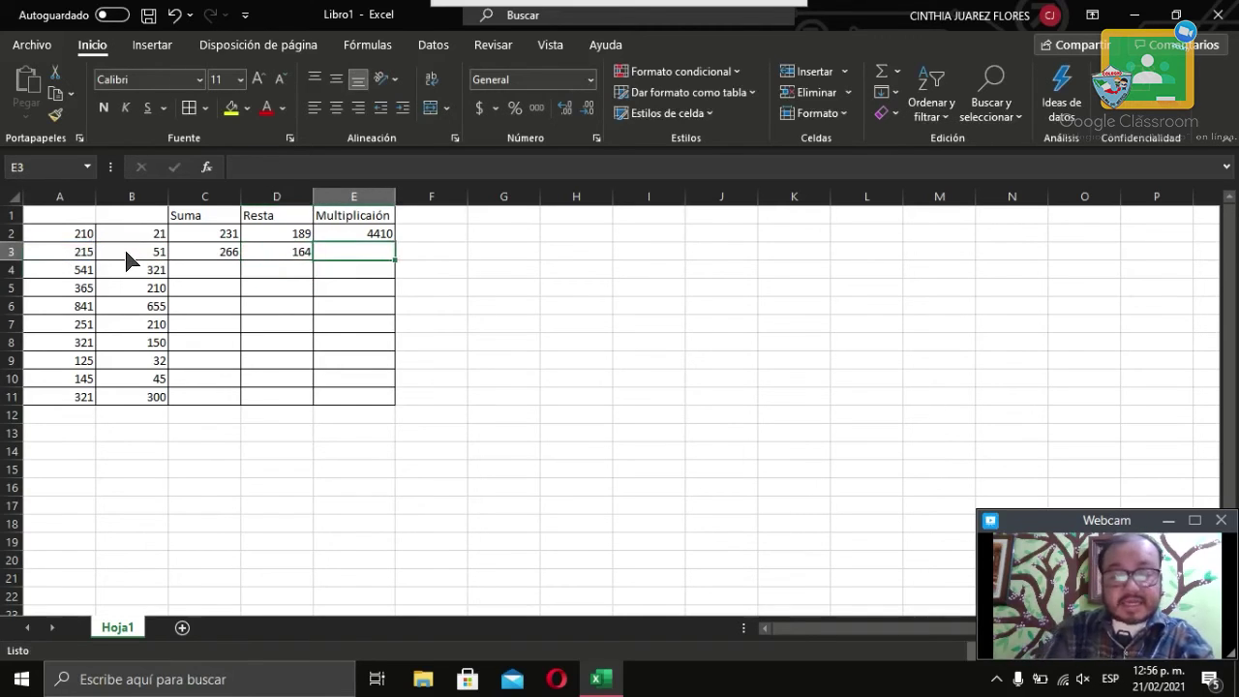
pyautogui.write('=')
pyautogui.click(58, 255)
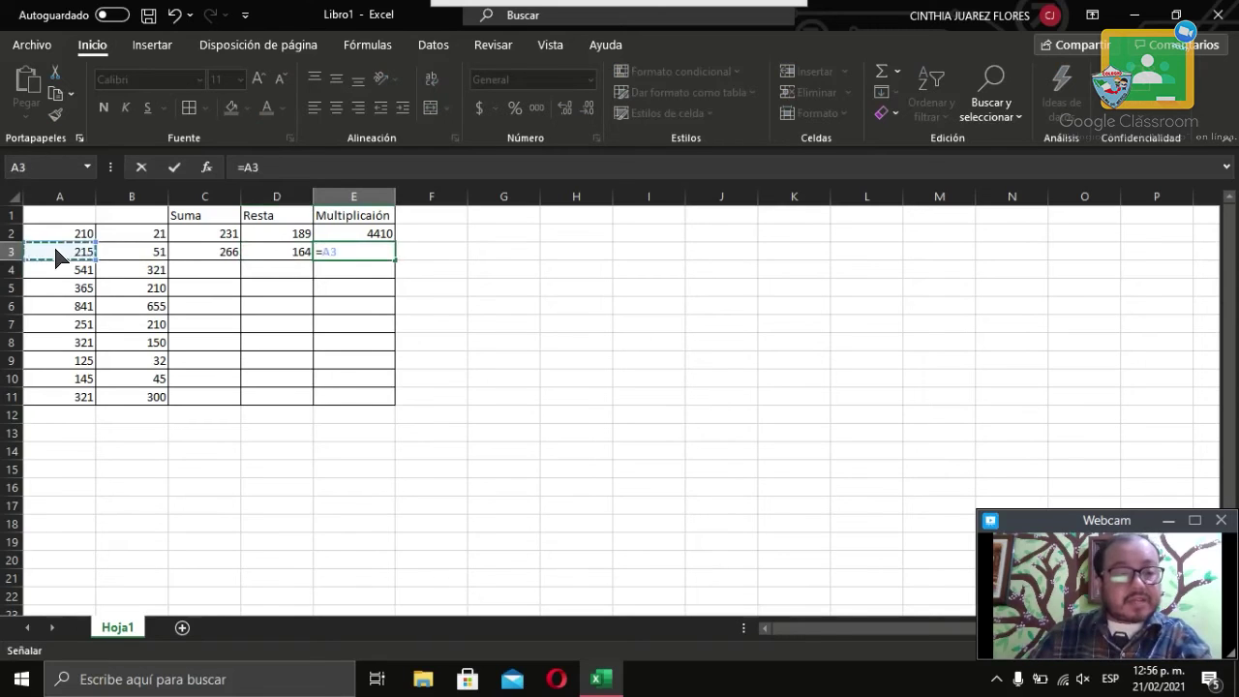
pyautogui.write('*')
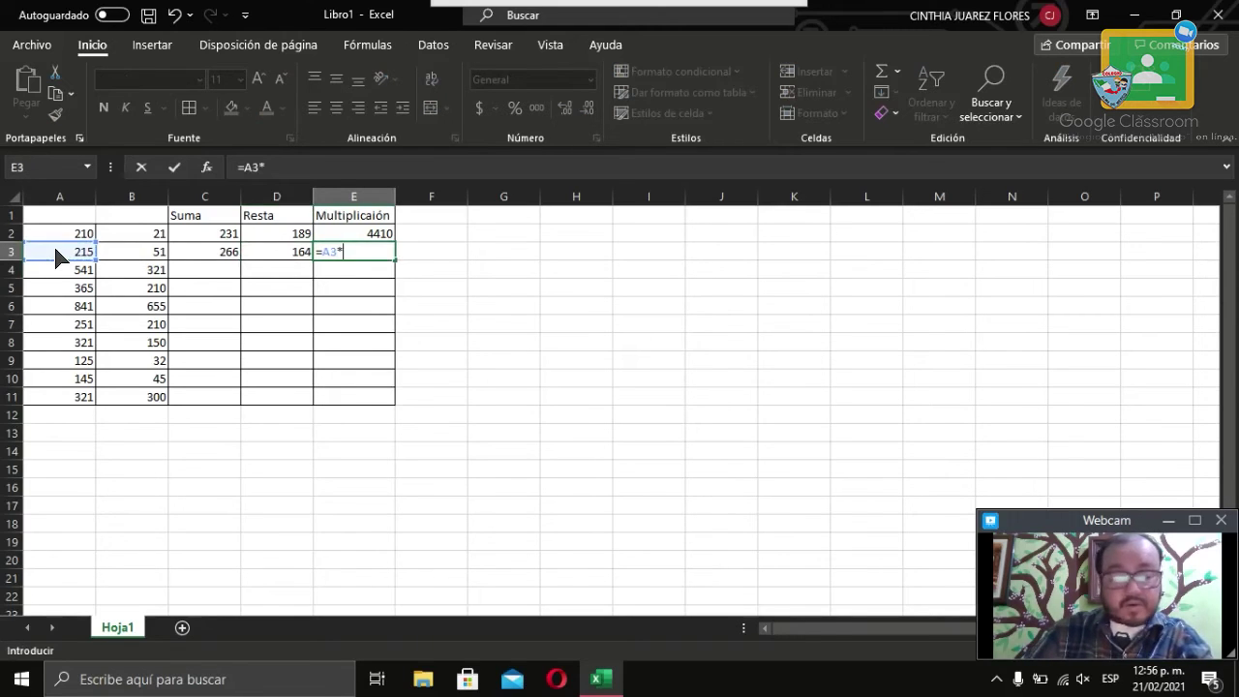
pyautogui.click(135, 256)
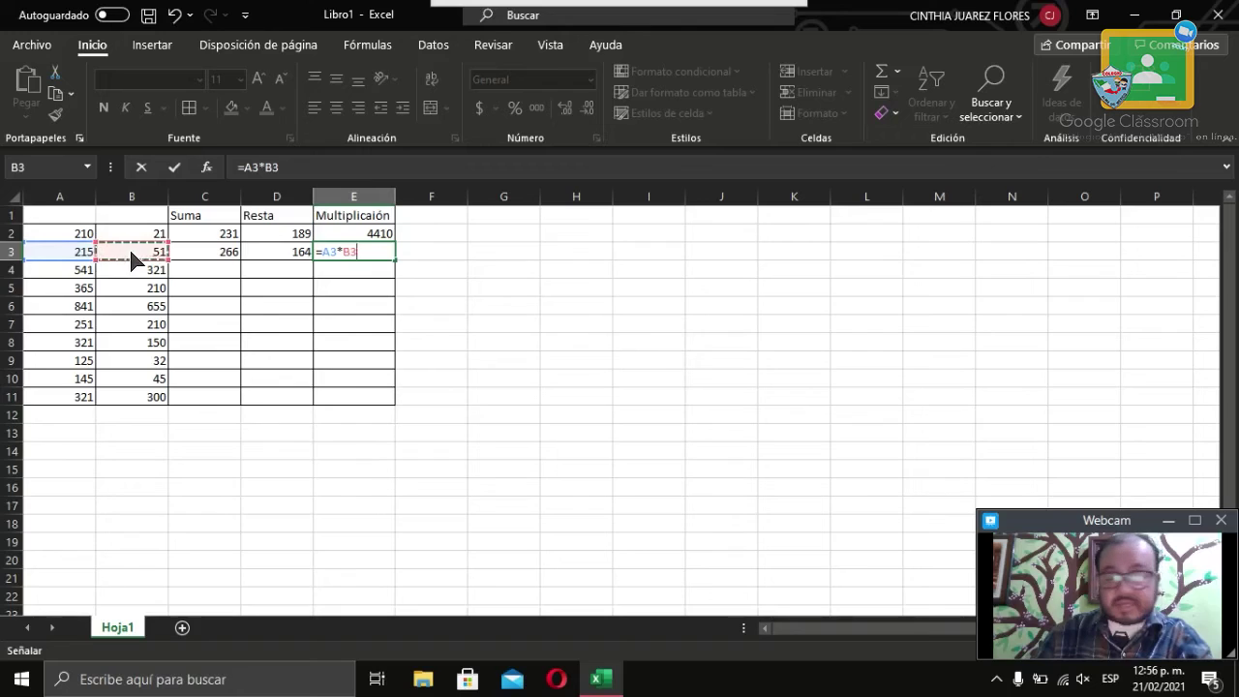
pyautogui.press('Return')
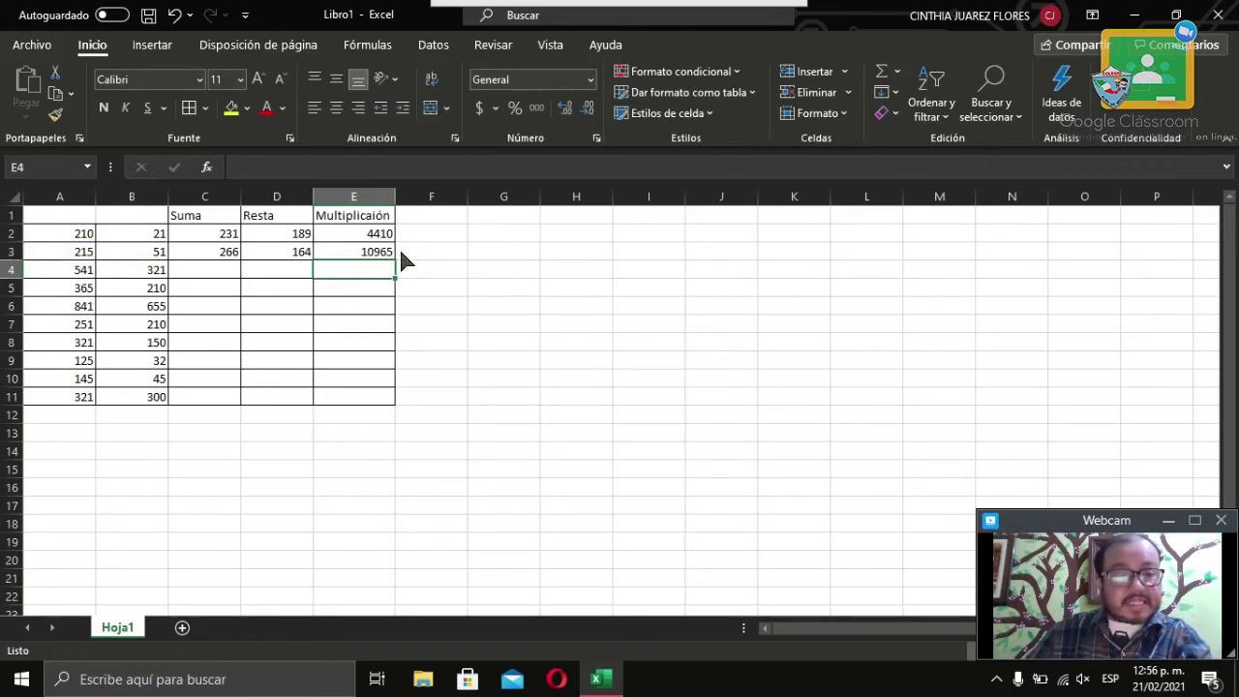
# Enter the formula =A4+B4 in cell C4 under Suma.
pyautogui.click(201, 278)
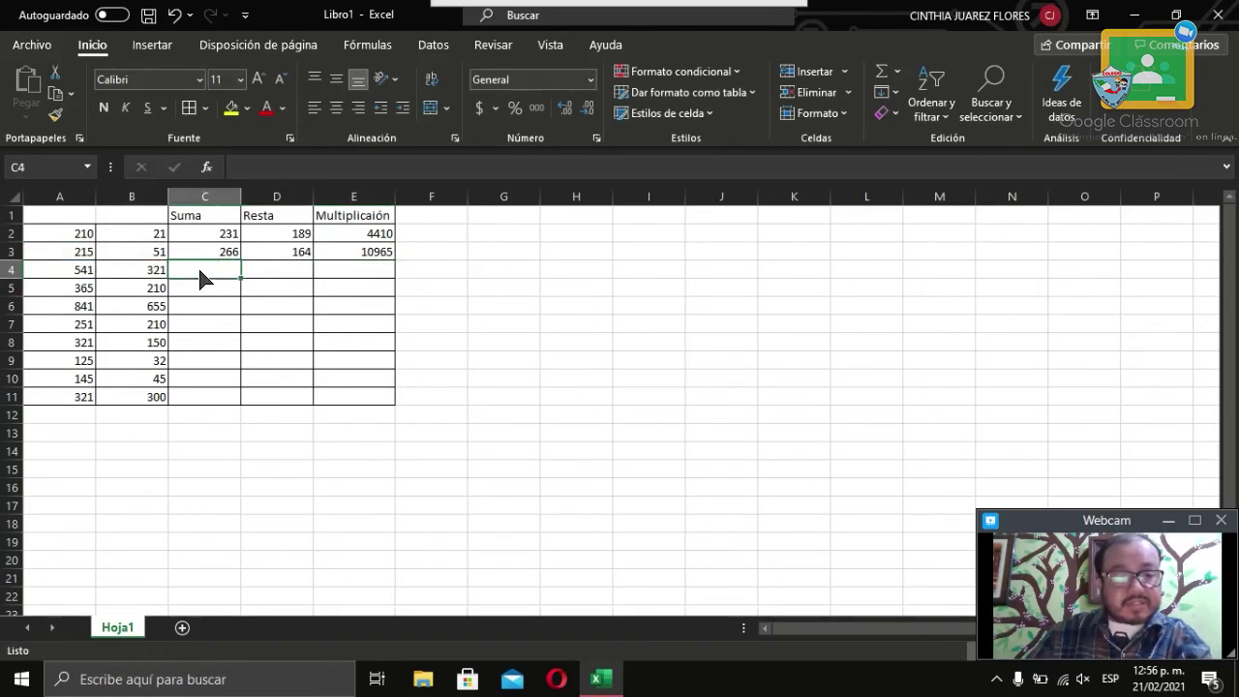
pyautogui.write('=')
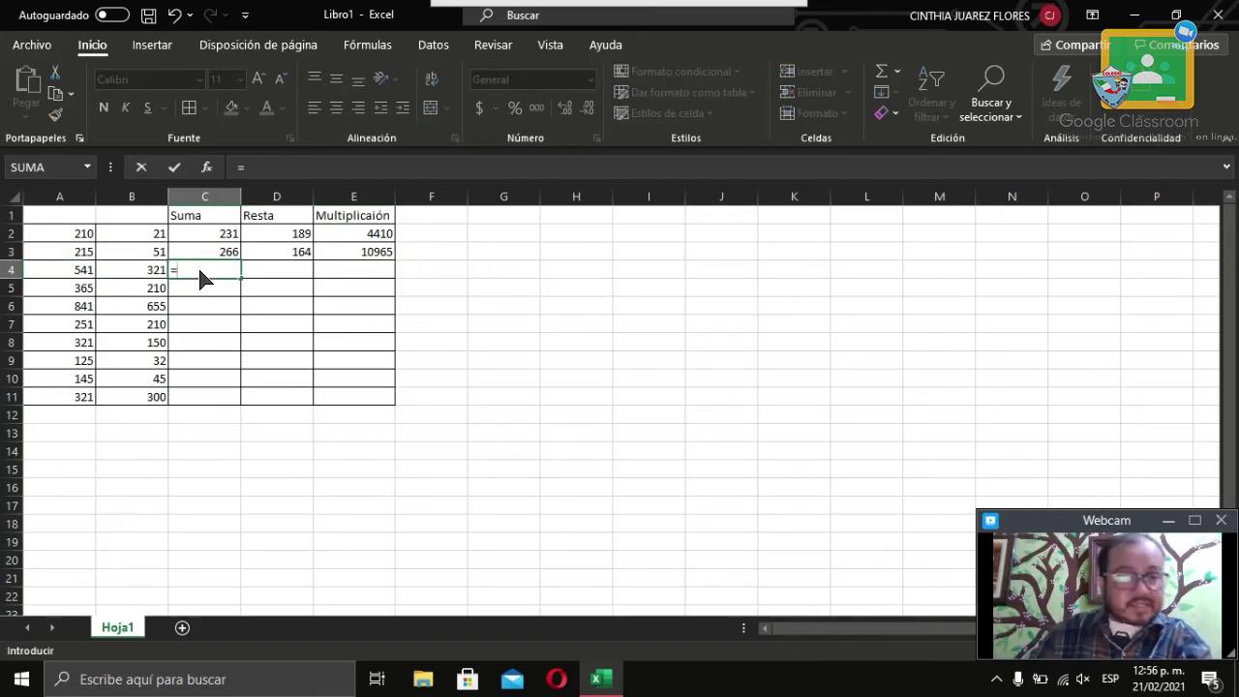
pyautogui.click(67, 276)
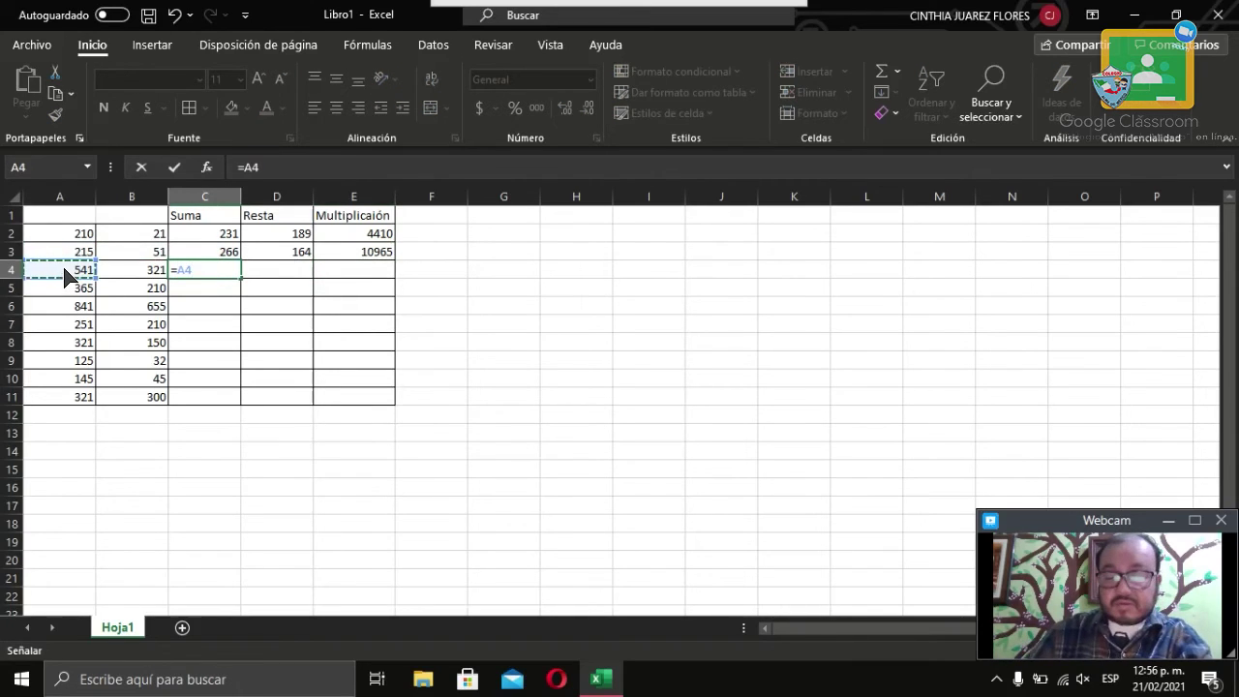
pyautogui.write('+')
pyautogui.click(146, 278)
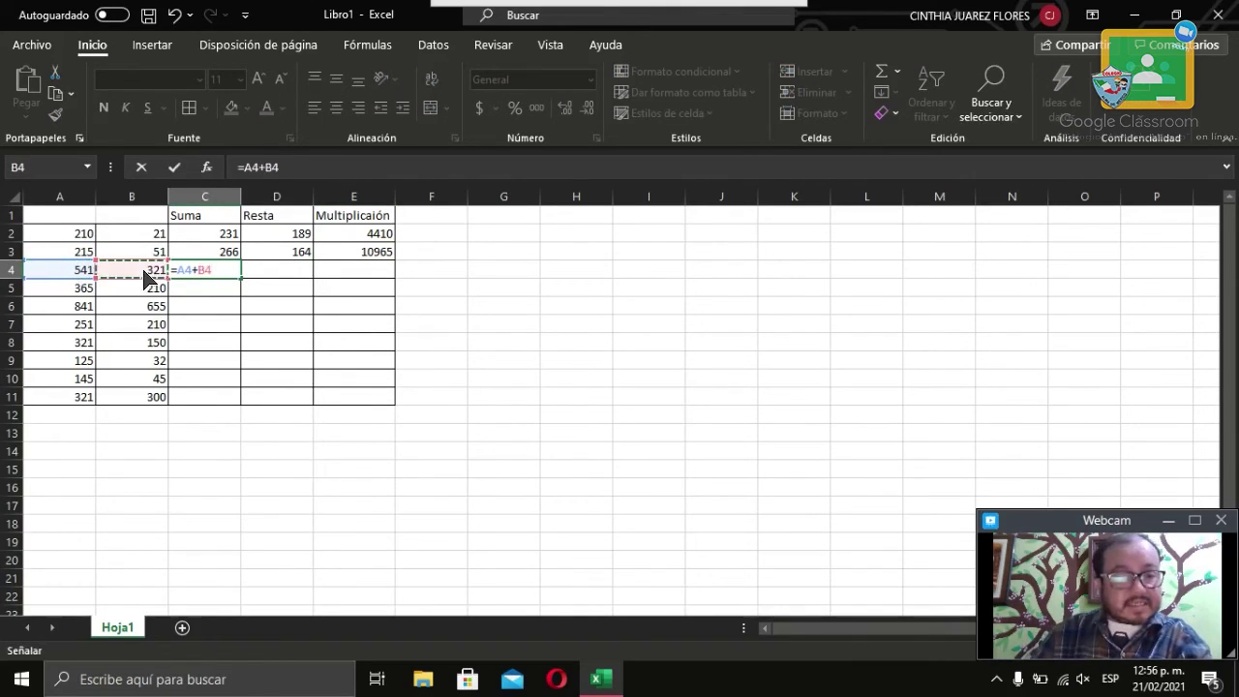
pyautogui.press('Return')
# Enter the formula =A4-B4 in cell D4 under Resta.
pyautogui.press('Up')
pyautogui.press('Right')
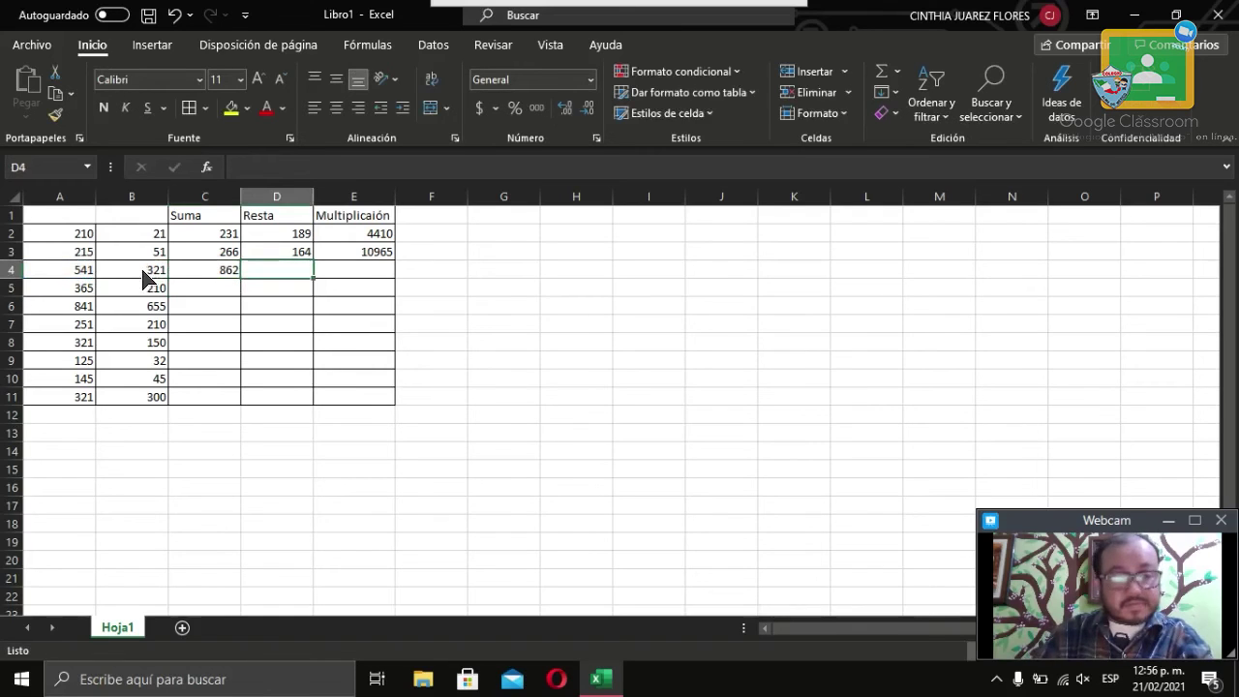
pyautogui.write('=')
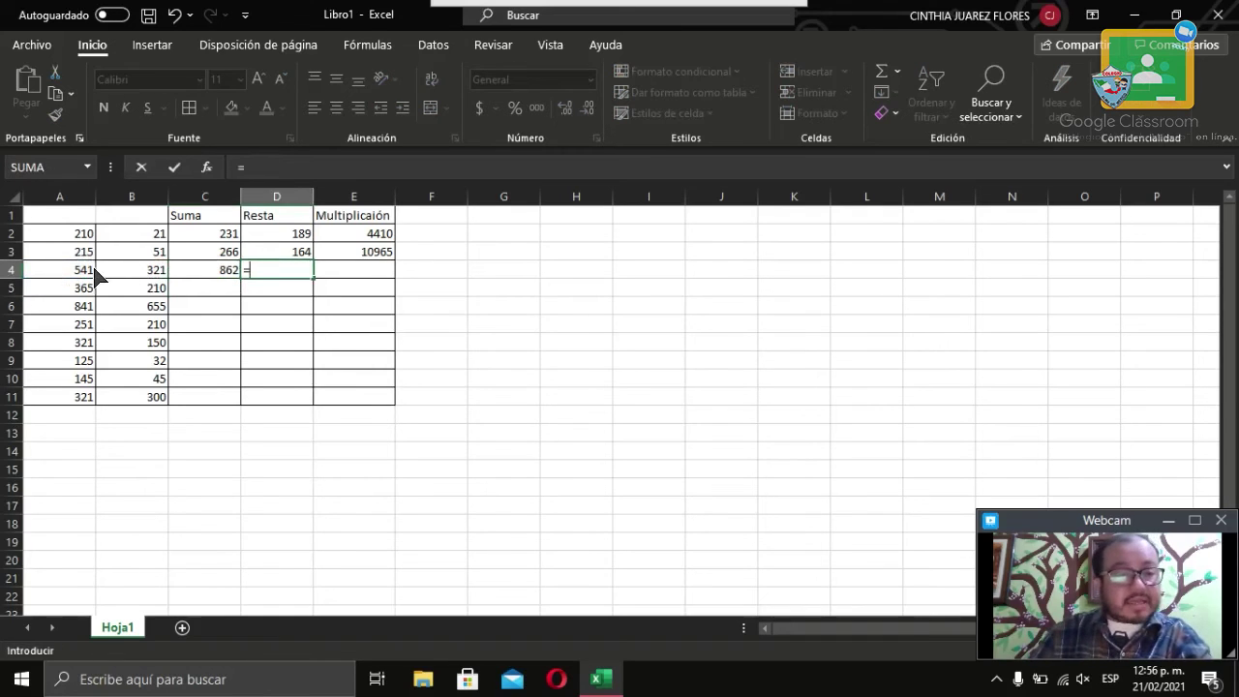
pyautogui.click(72, 276)
pyautogui.write('-')
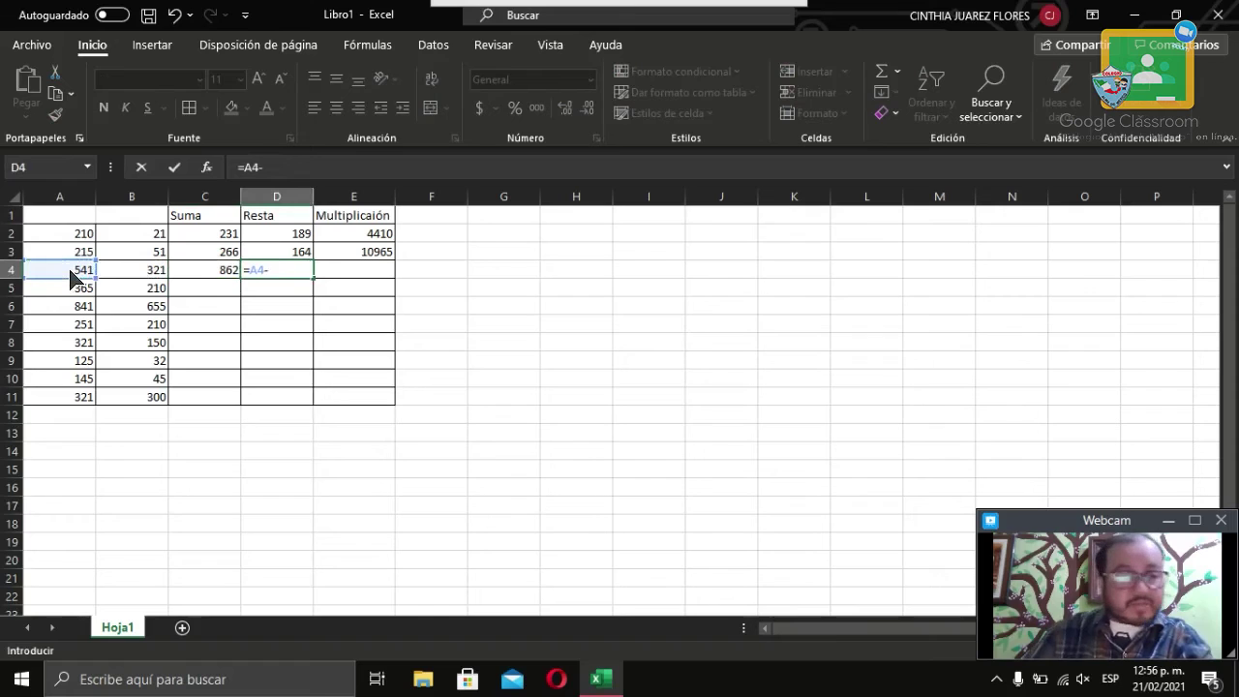
pyautogui.click(132, 278)
pyautogui.press('Tab')
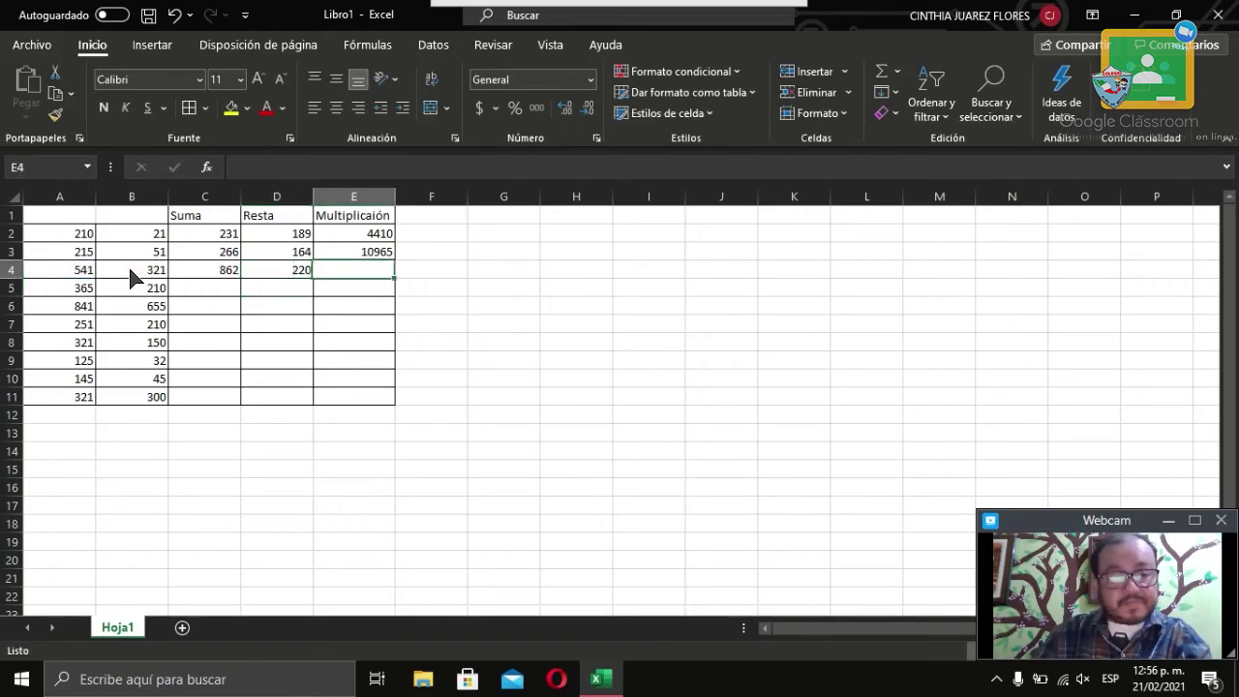
# Enter the formula =A4*B4 in cell E4 under the Multiplicaión heading.
pyautogui.write('=')
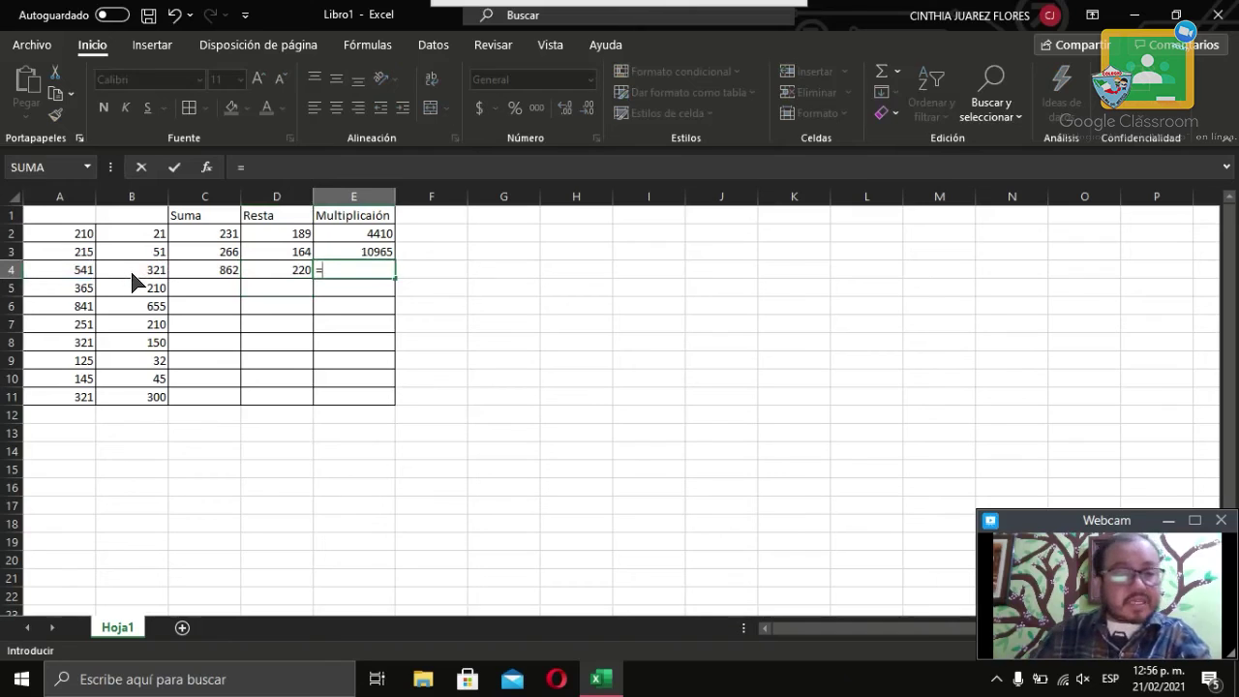
pyautogui.click(70, 274)
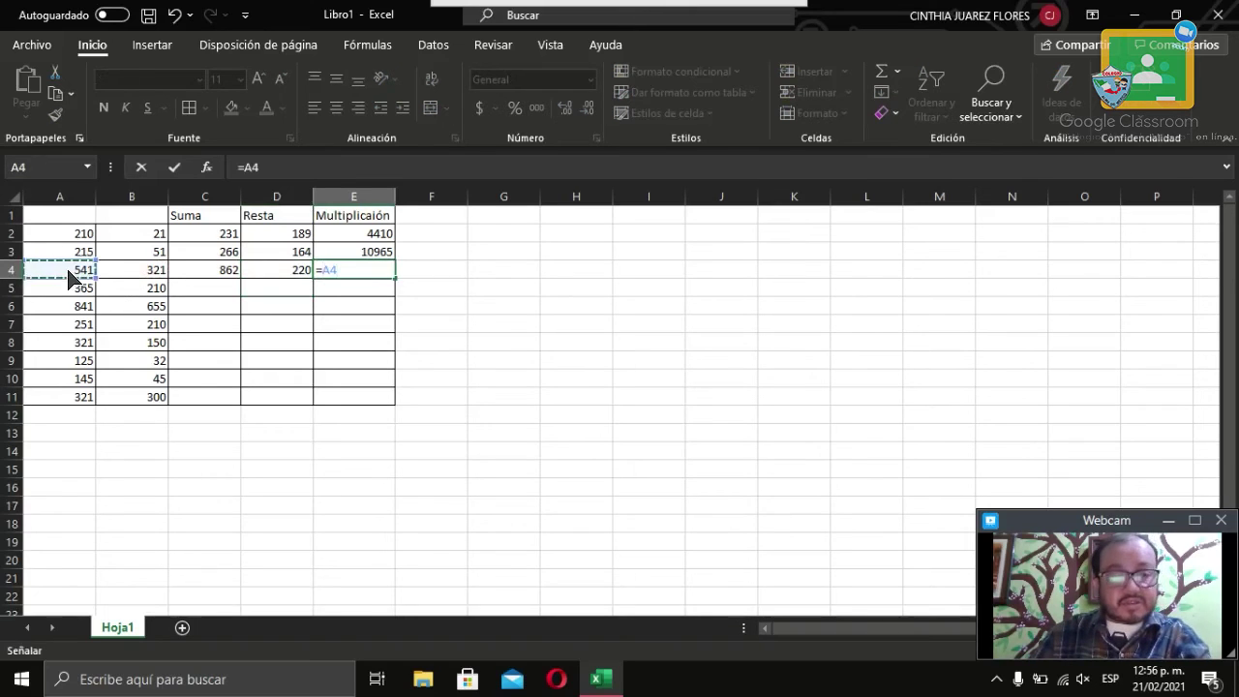
pyautogui.write('*')
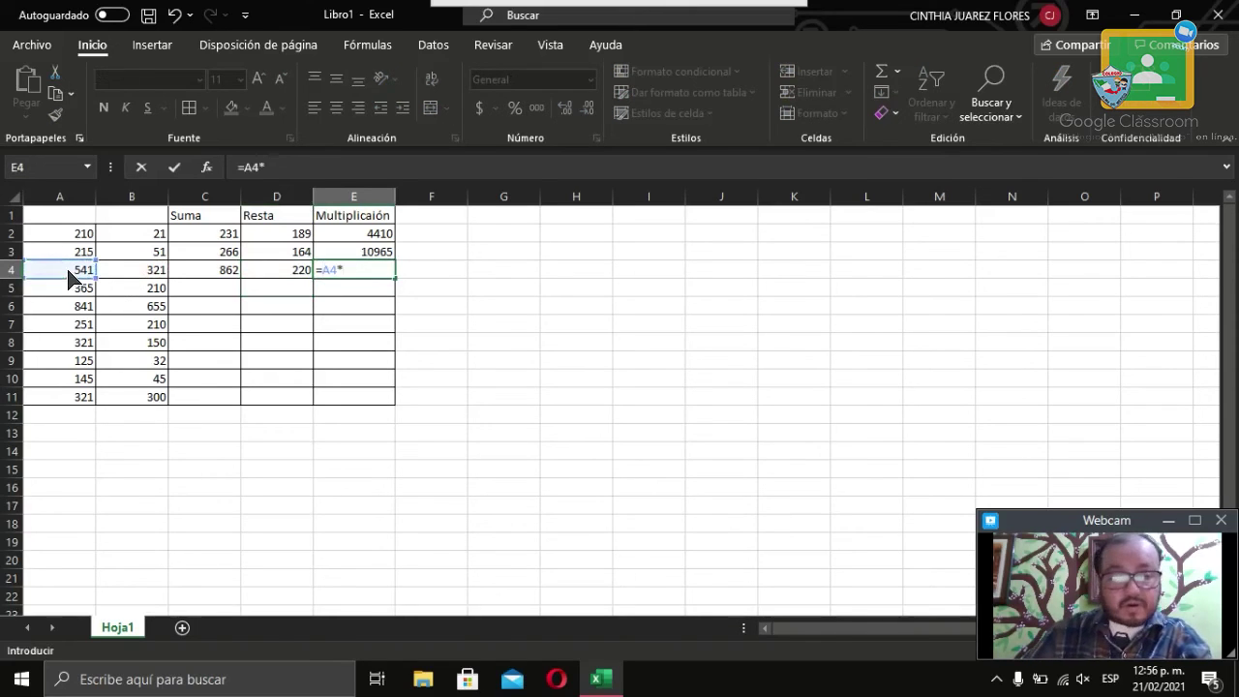
pyautogui.click(119, 279)
pyautogui.press('Return')
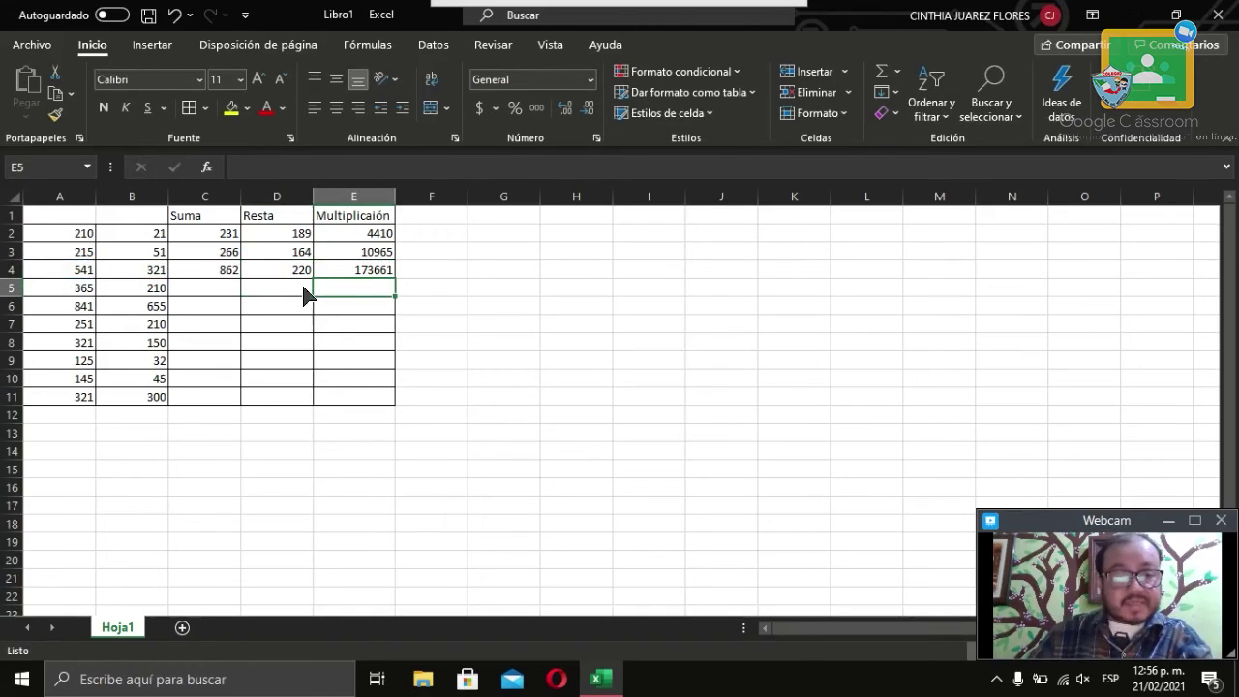
# Fill the Suma column cells C1 to C11 with yellow.
pyautogui.click(364, 311)
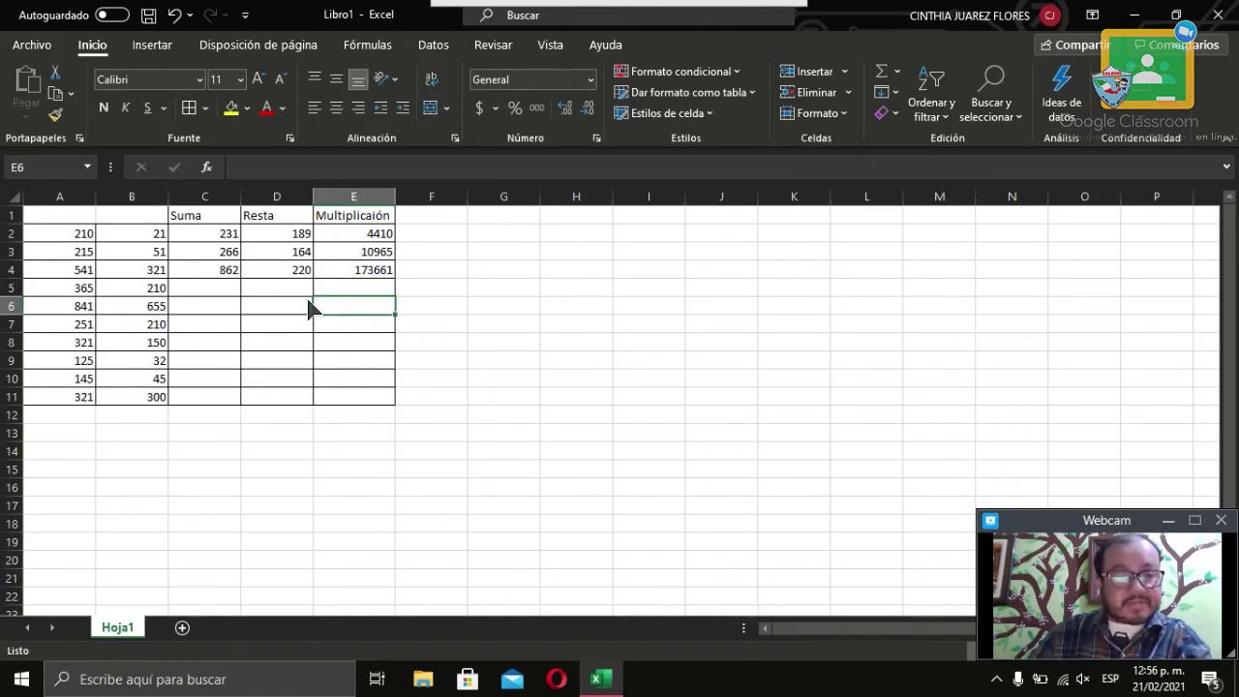
pyautogui.click(195, 289)
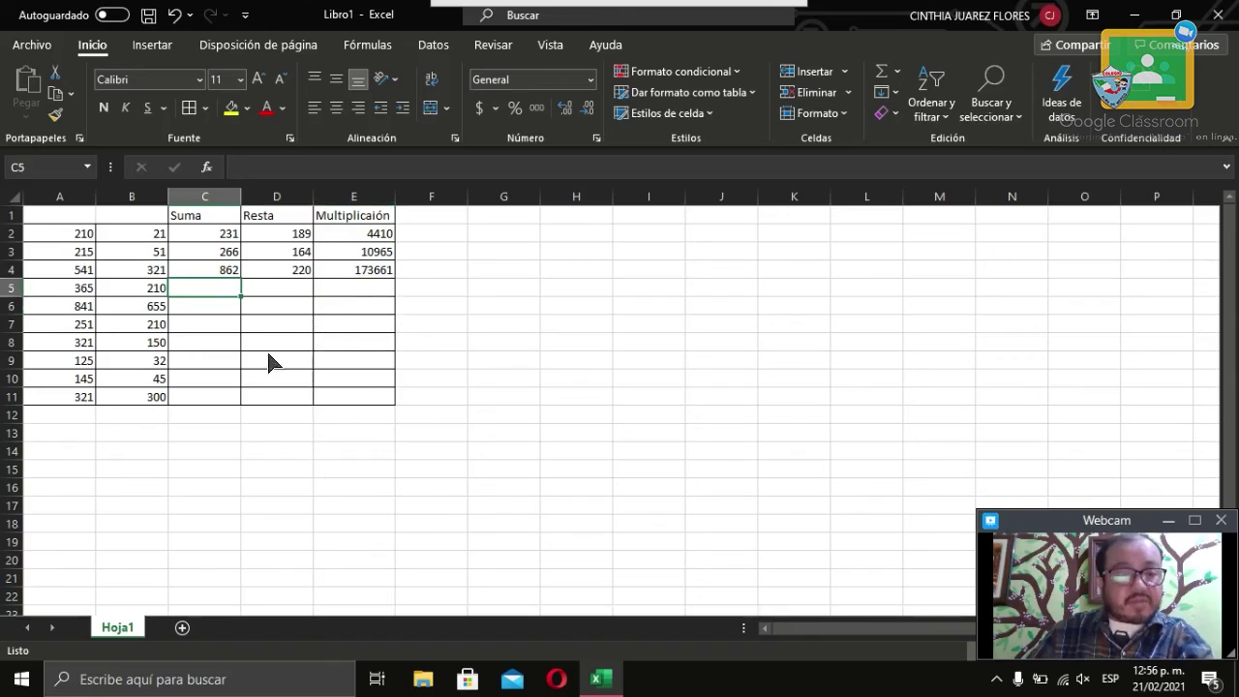
pyautogui.moveTo(223, 218); pyautogui.dragTo(193, 396)
pyautogui.click(233, 107)
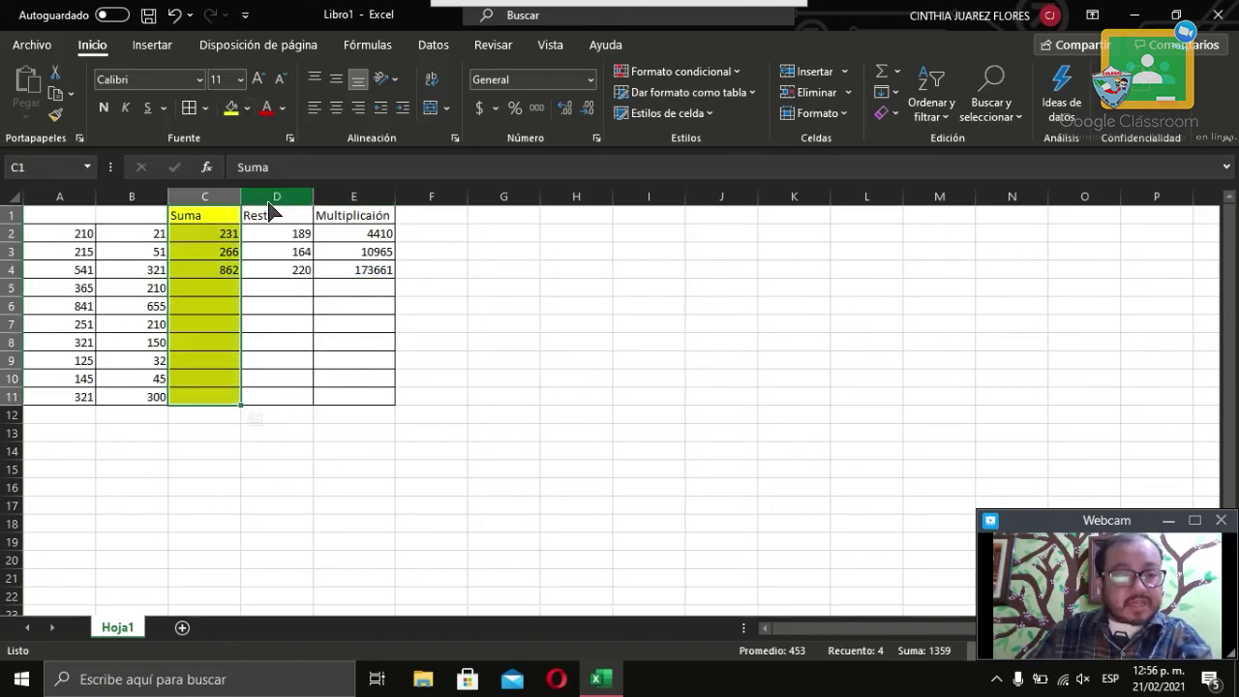
# Fill the Resta column cells D1 to D11 with the standard light green colour.
pyautogui.moveTo(275, 219); pyautogui.dragTo(291, 405)
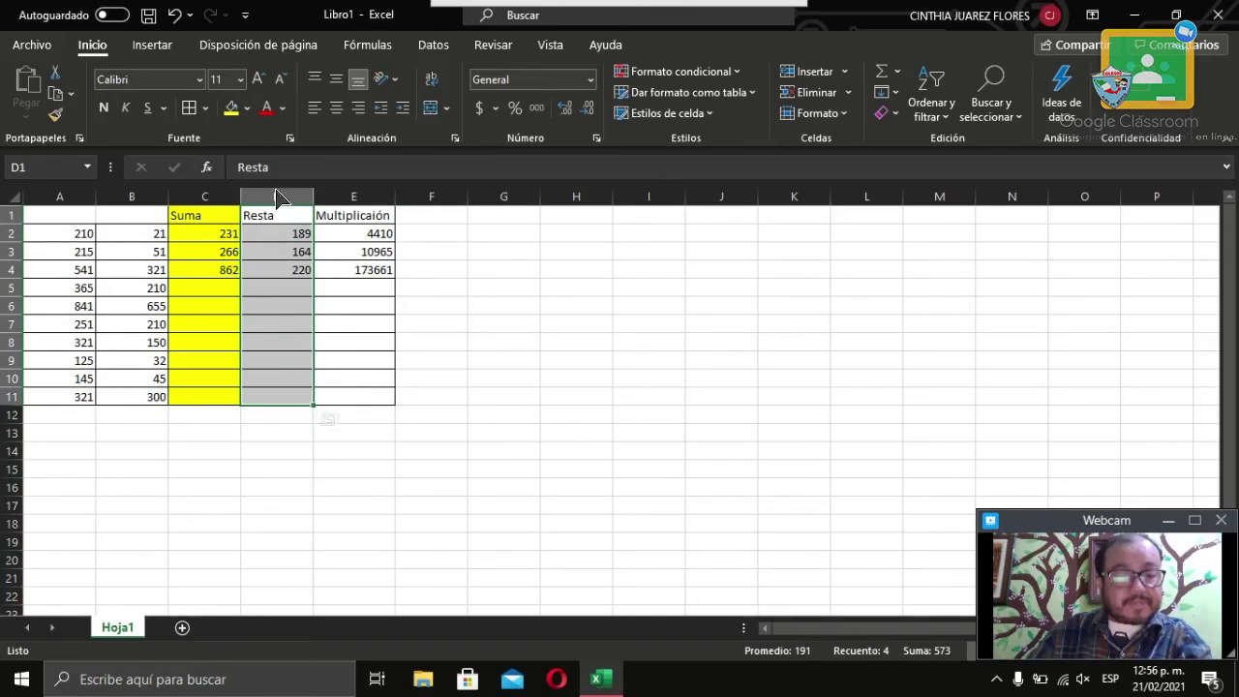
pyautogui.click(247, 107)
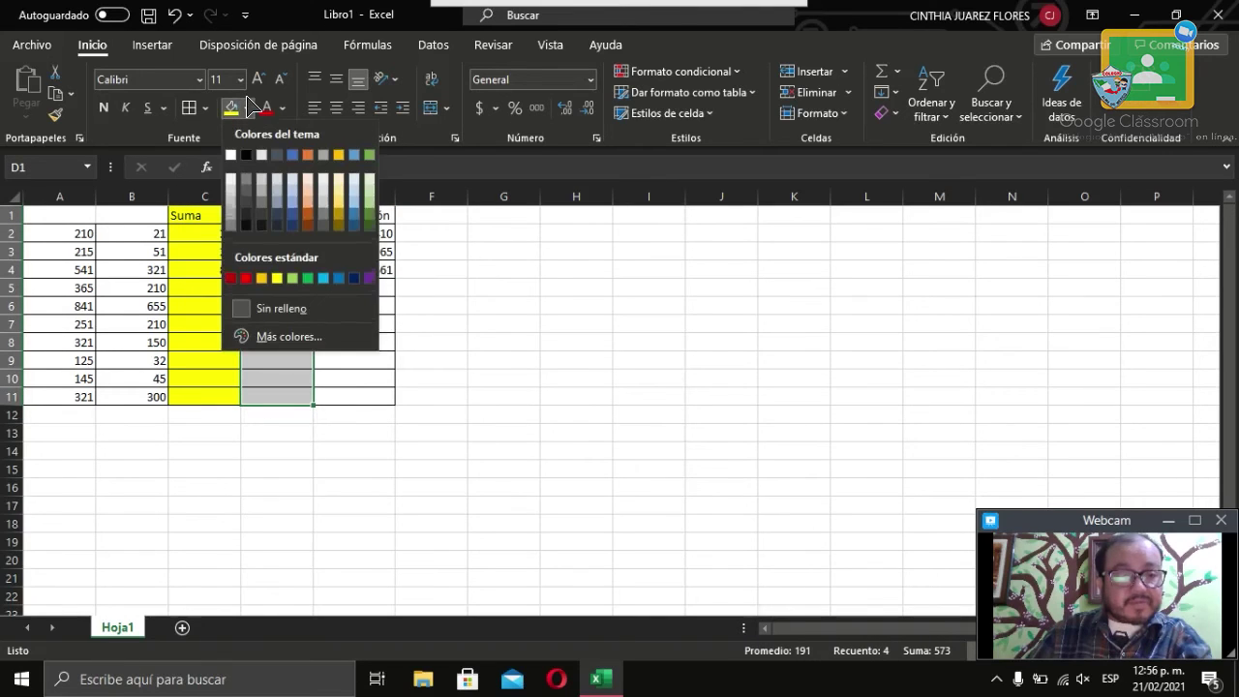
pyautogui.click(293, 279)
# Fill the Multiplicaión column cells E1 to E11 with the standard orange colour.
pyautogui.moveTo(375, 218); pyautogui.dragTo(374, 396)
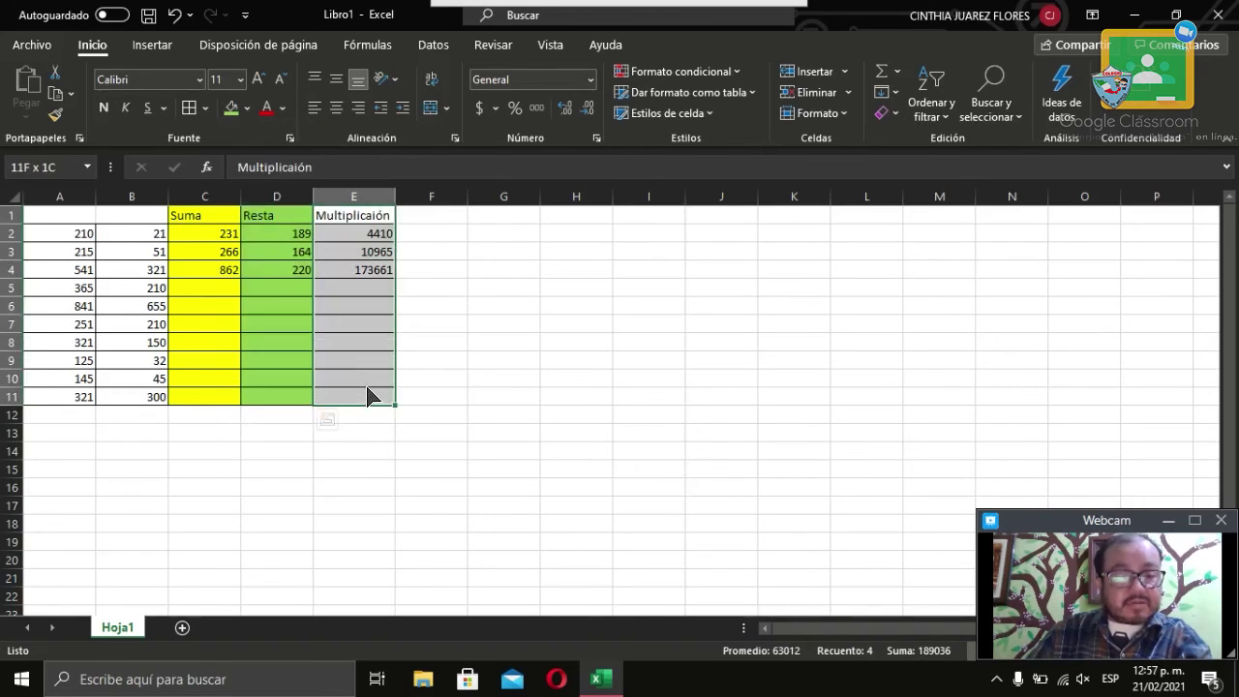
pyautogui.click(248, 107)
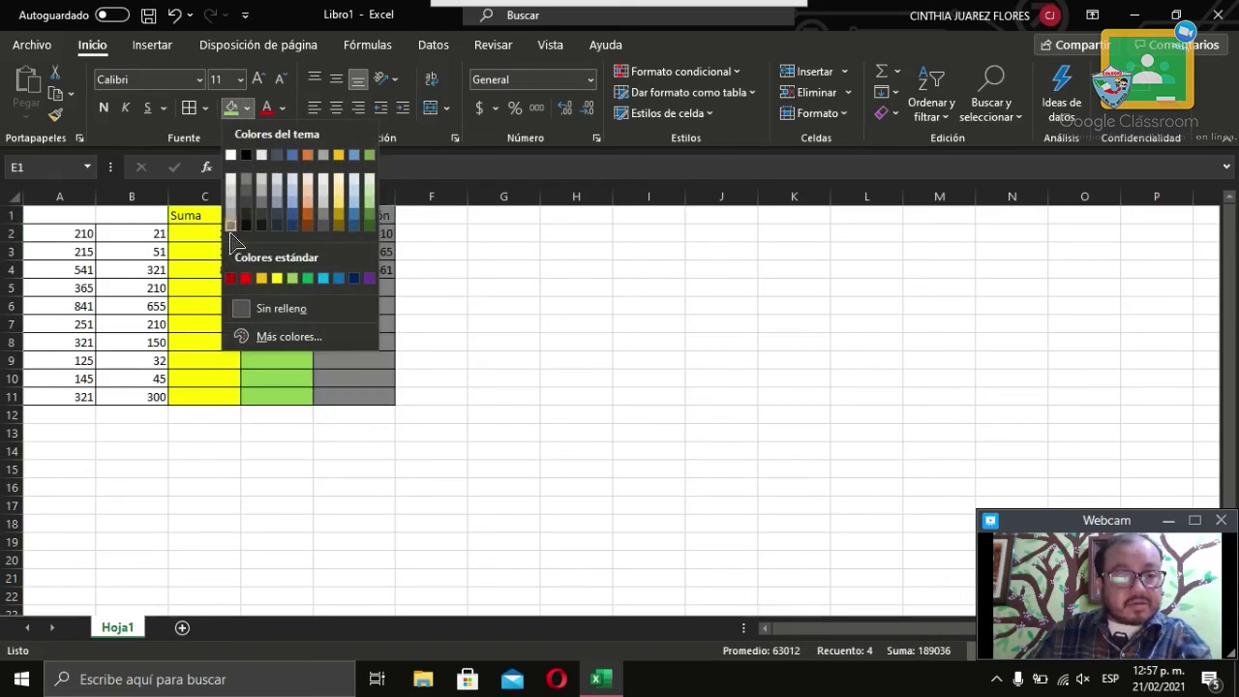
pyautogui.click(263, 280)
pyautogui.click(498, 308)
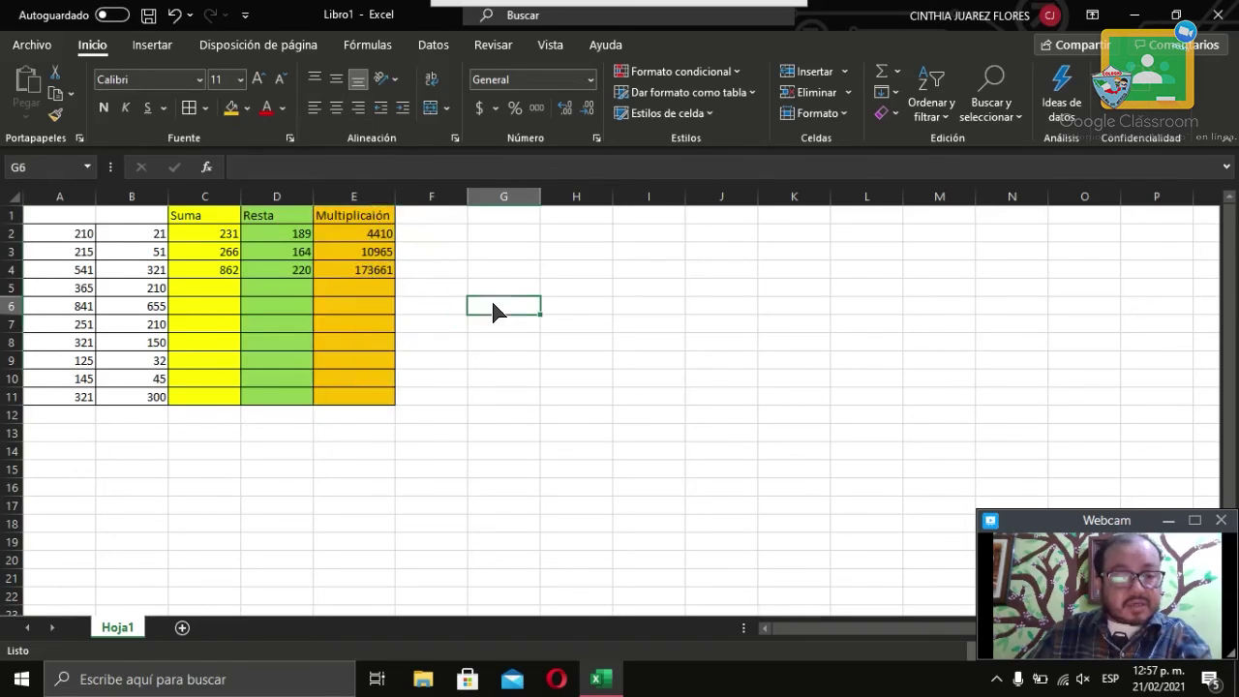
# Fill the number cells A2 to B11 with a light grey theme colour.
pyautogui.click(79, 235)
pyautogui.moveTo(80, 235); pyautogui.dragTo(139, 395)
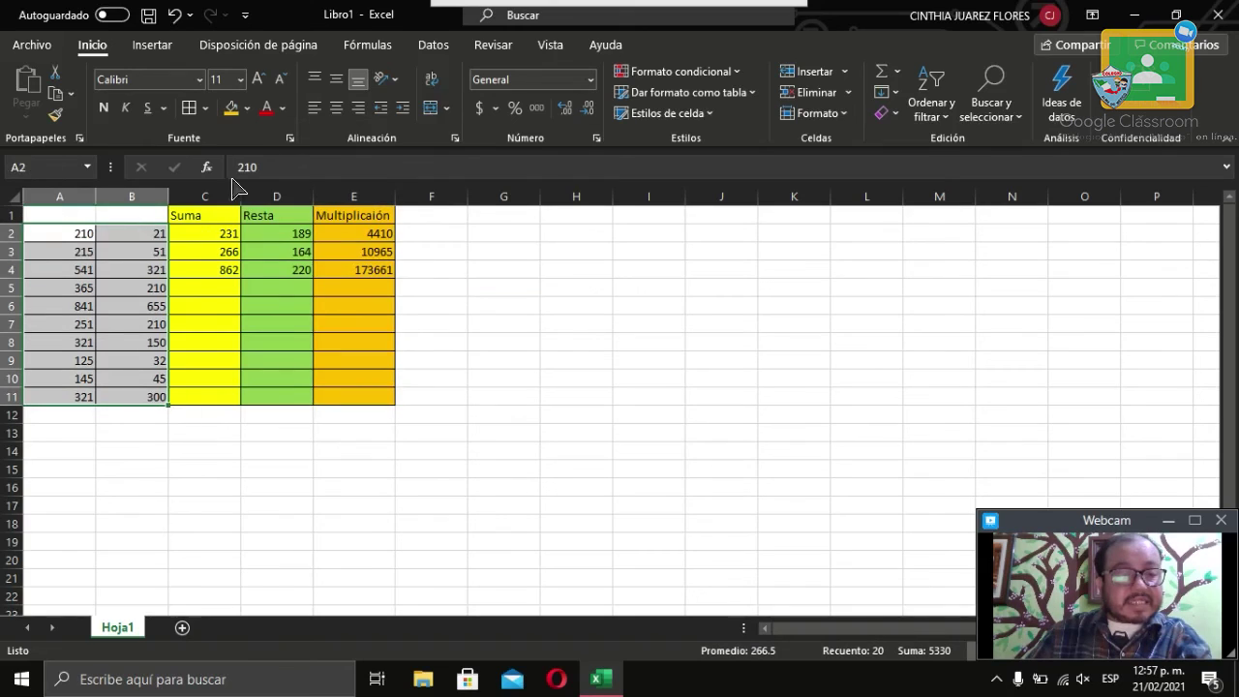
pyautogui.click(249, 108)
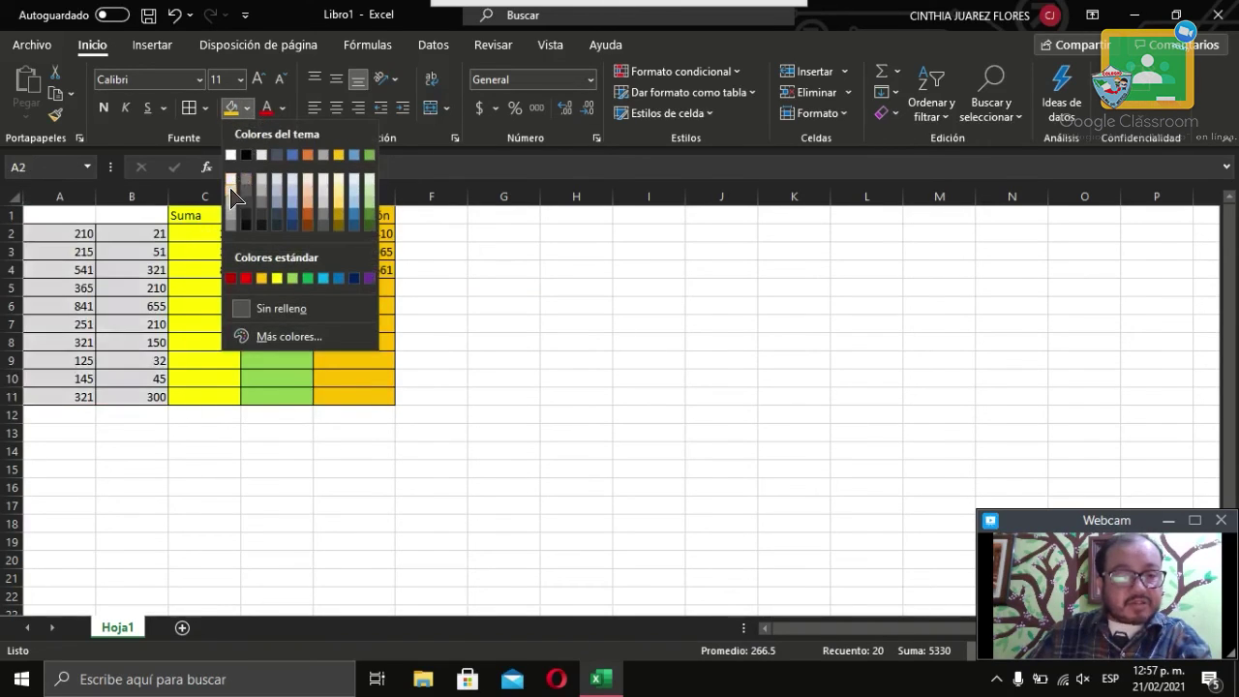
pyautogui.click(233, 197)
# Merge and centre cells A1 and B1 and enter the heading Cifras in the merged cell.
pyautogui.click(107, 217)
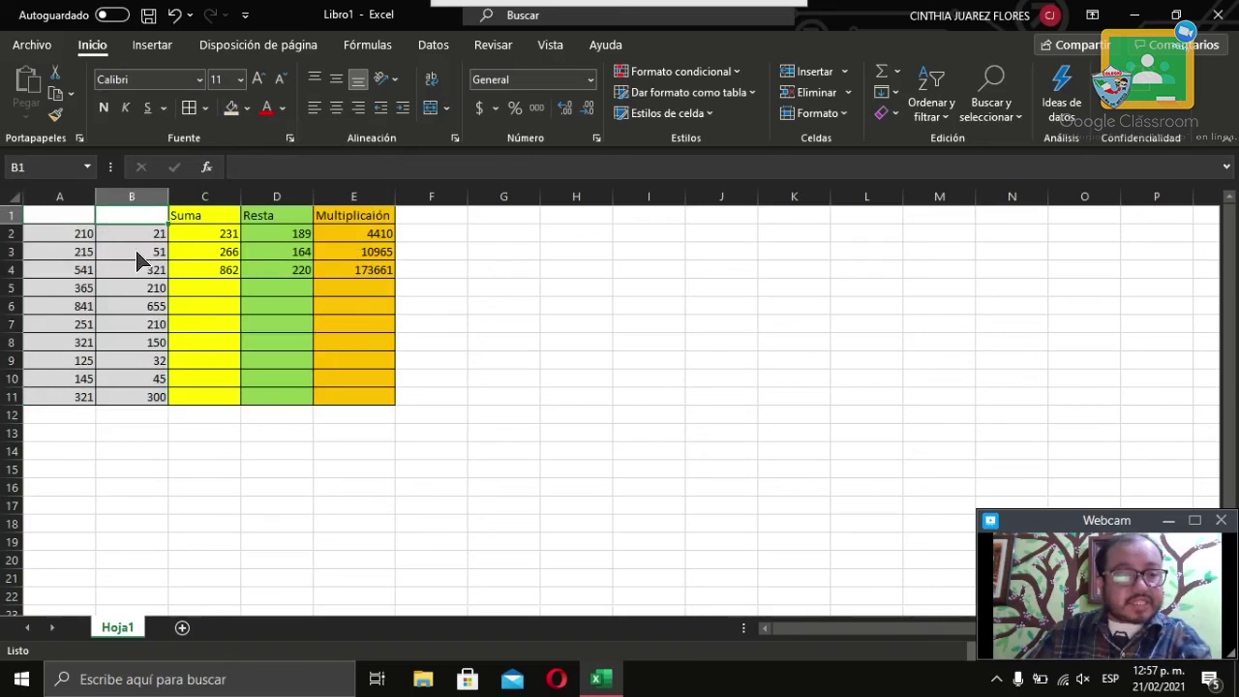
pyautogui.moveTo(135, 219); pyautogui.dragTo(88, 215)
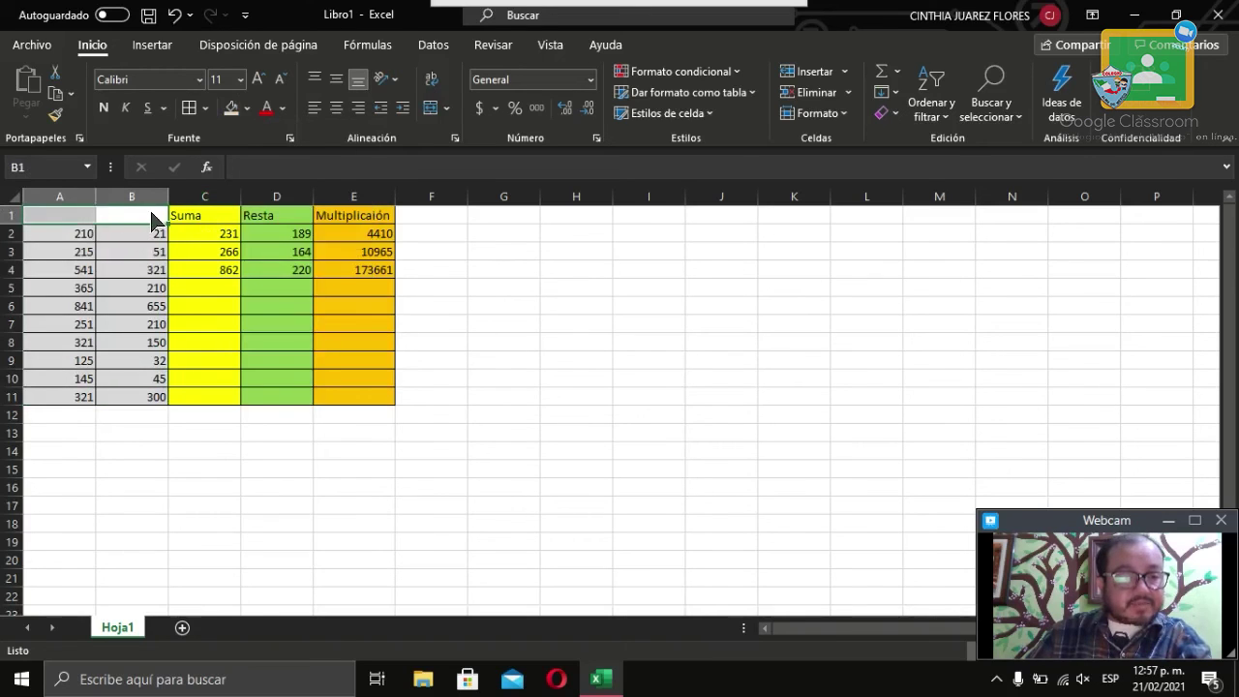
pyautogui.click(431, 108)
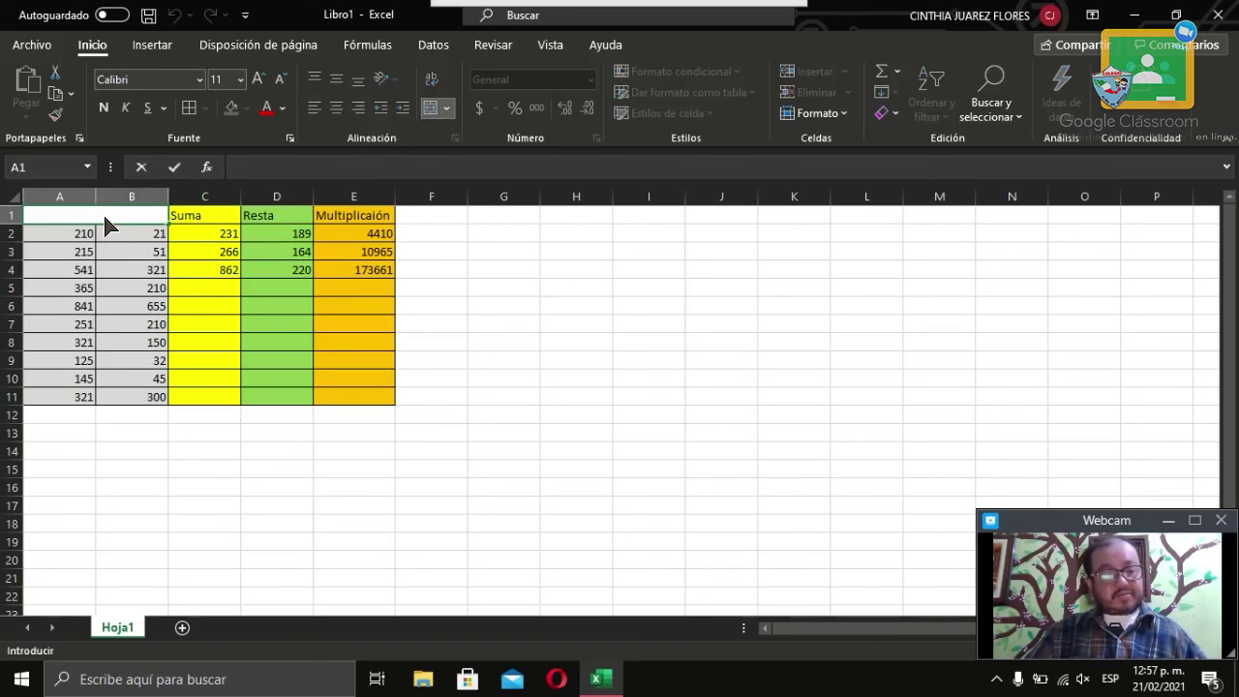
pyautogui.write('Cifras')
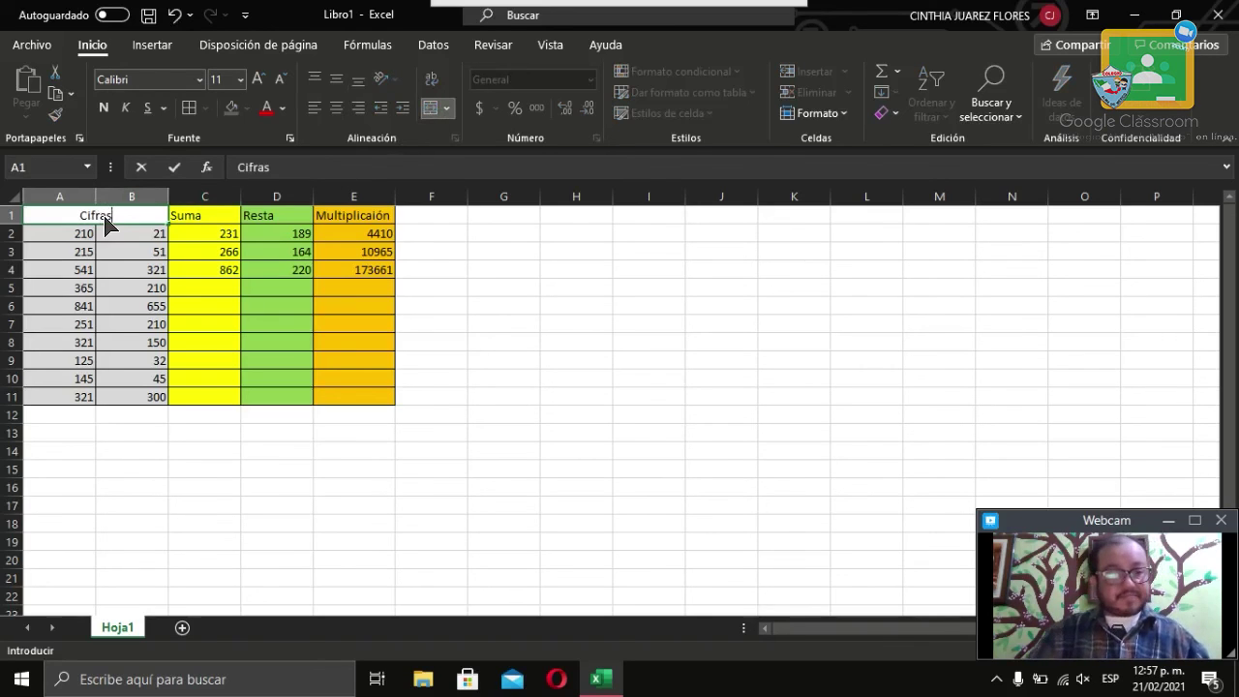
pyautogui.click(286, 233)
# Centre the headings in row 1 from Cifras to Multiplicaión and make them bold.
pyautogui.moveTo(339, 215); pyautogui.dragTo(97, 215)
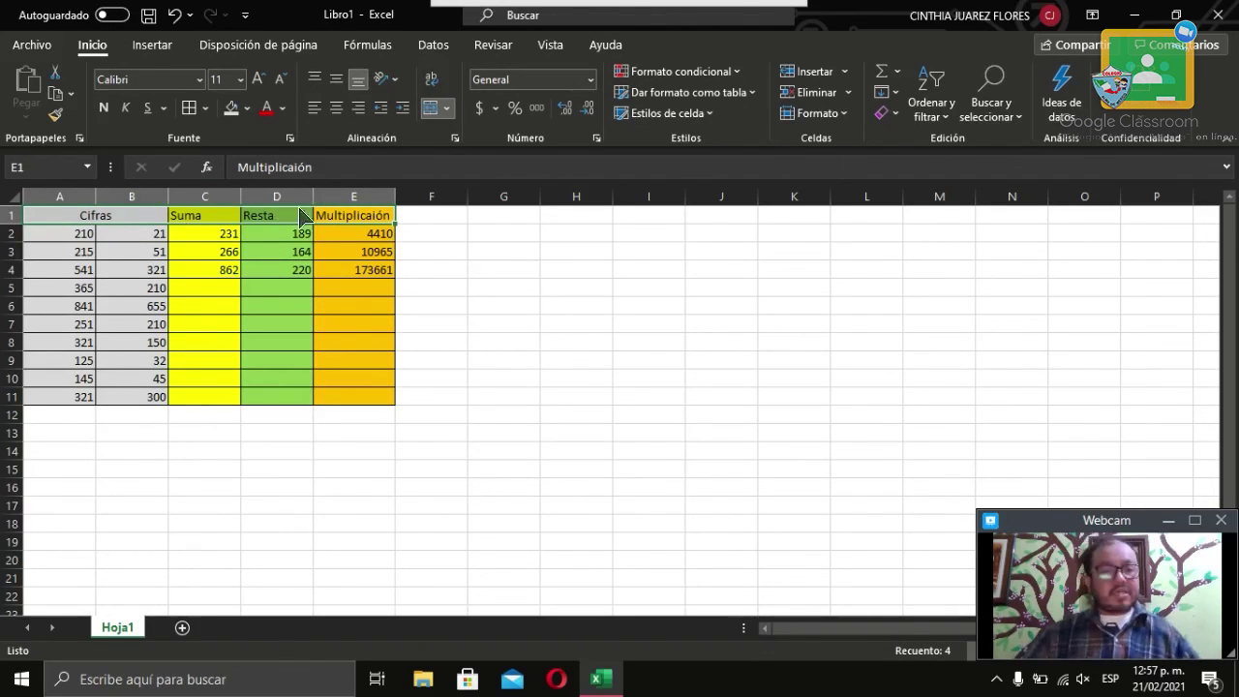
pyautogui.click(336, 107)
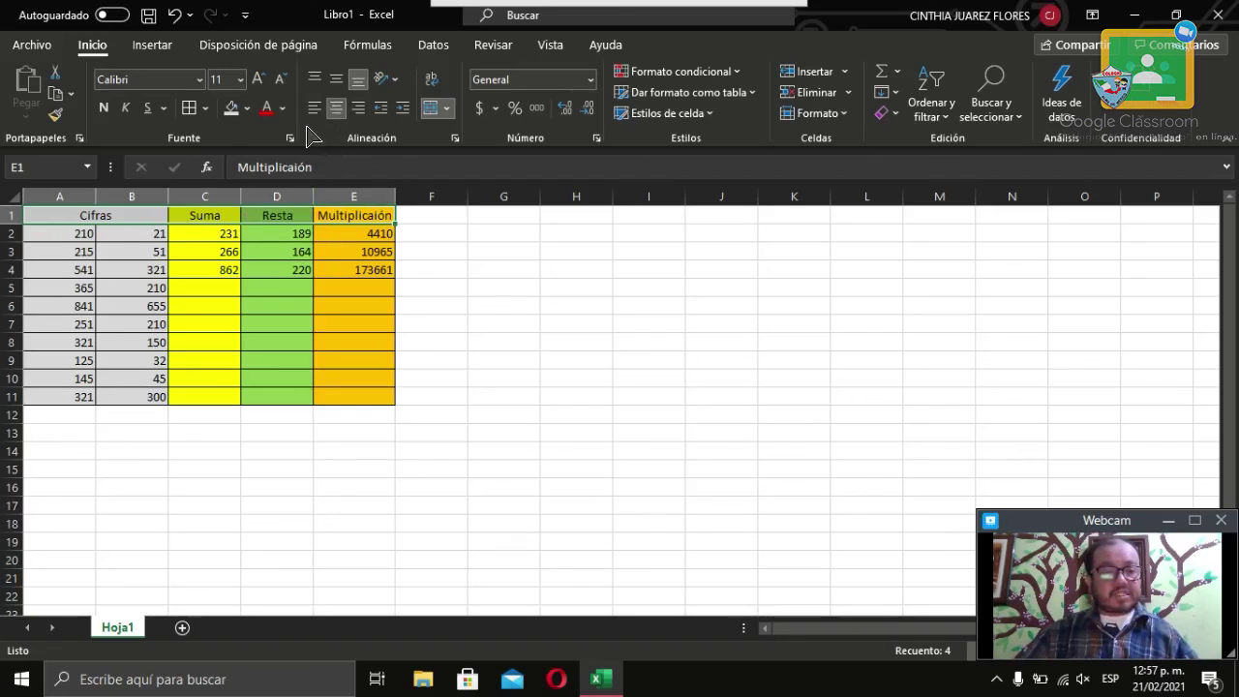
pyautogui.click(105, 109)
pyautogui.click(466, 356)
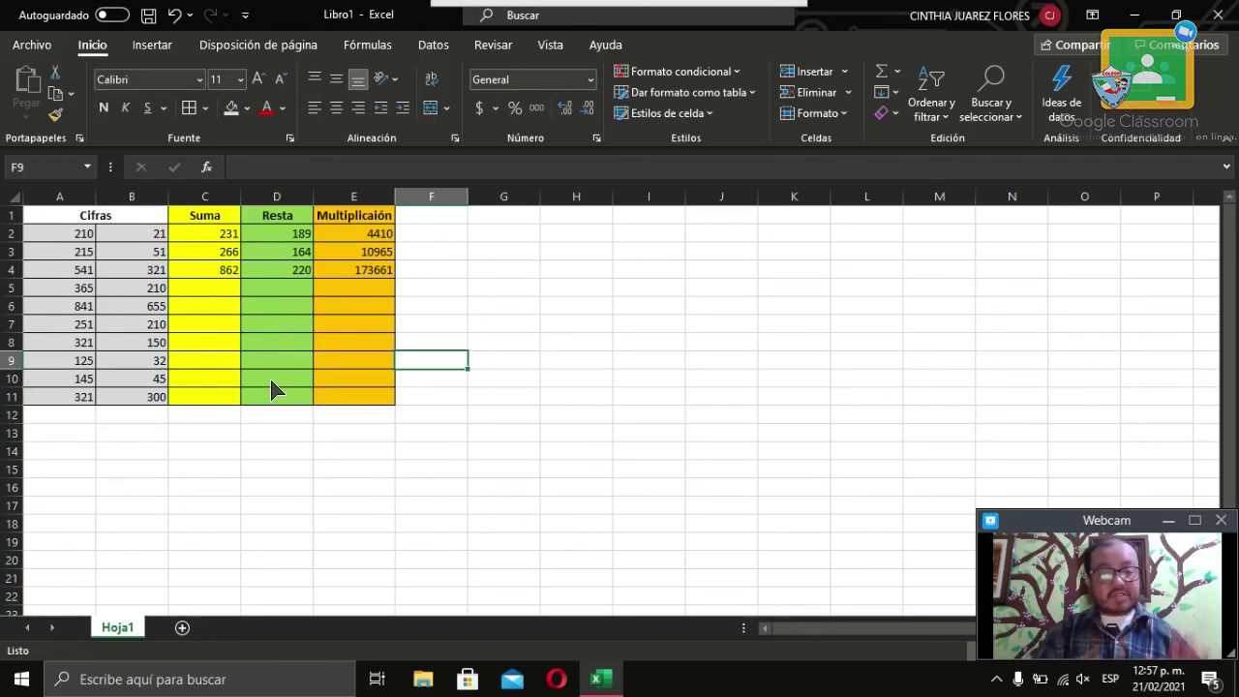
pyautogui.moveTo(230, 294); pyautogui.dragTo(326, 410)
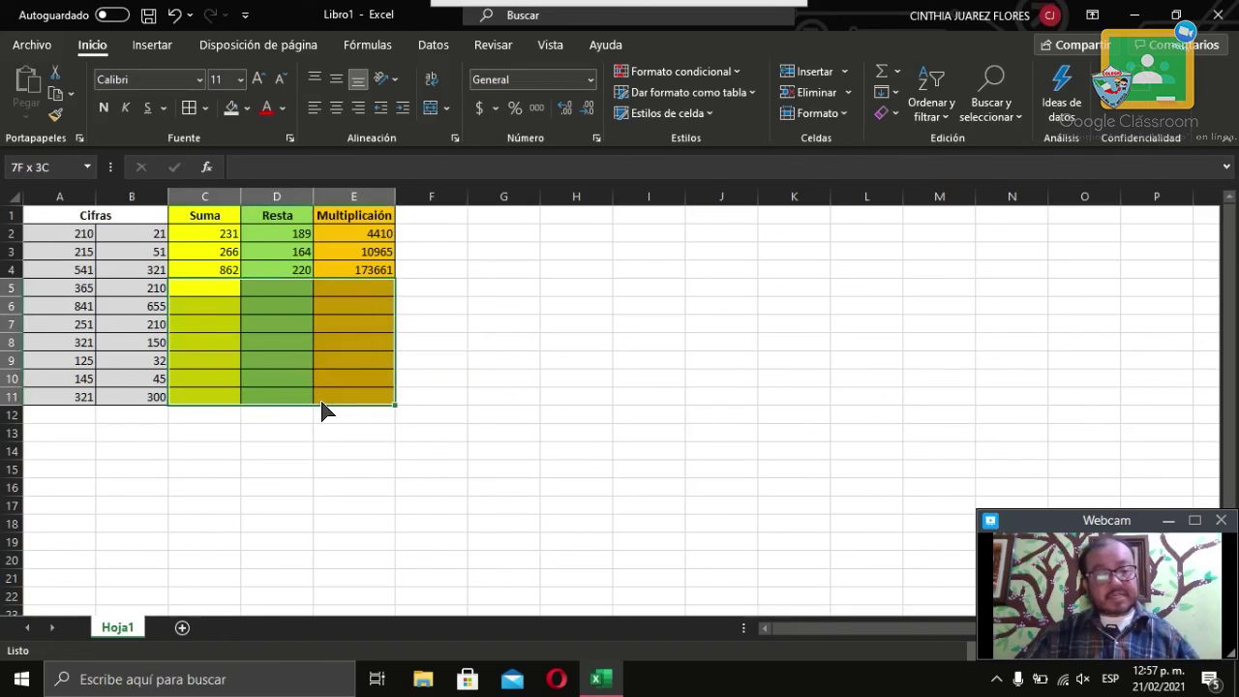
pyautogui.click(760, 360)
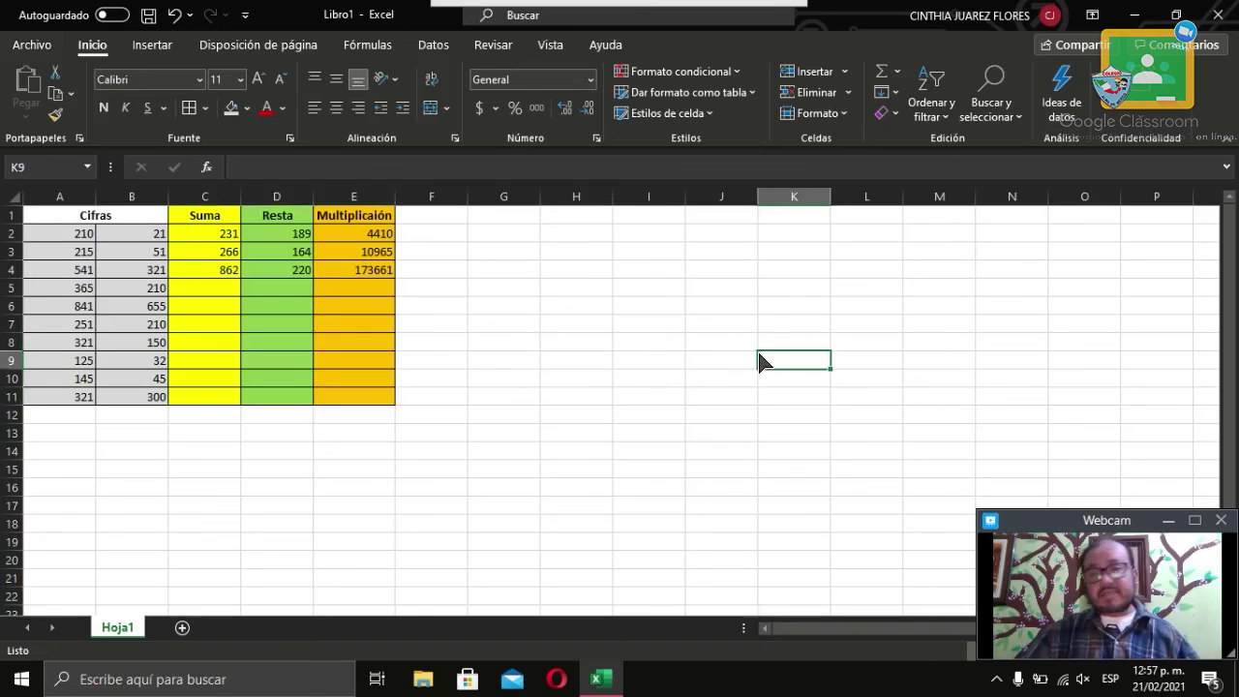
pyautogui.moveTo(573, 37)
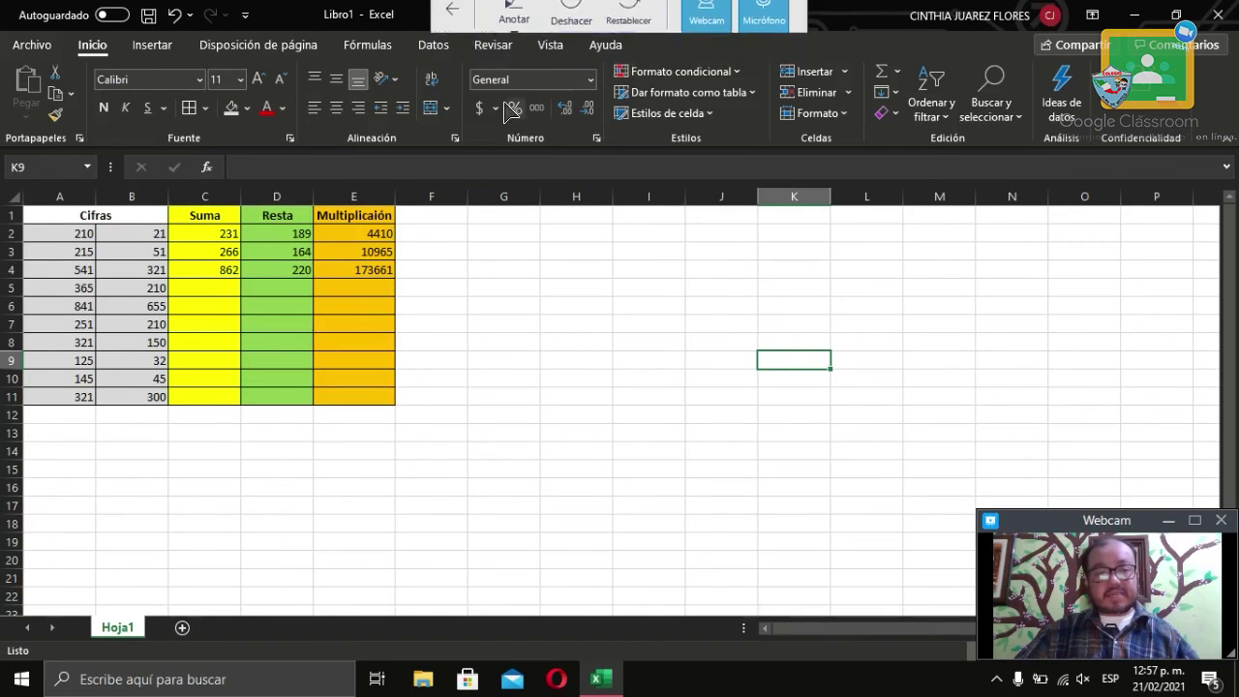